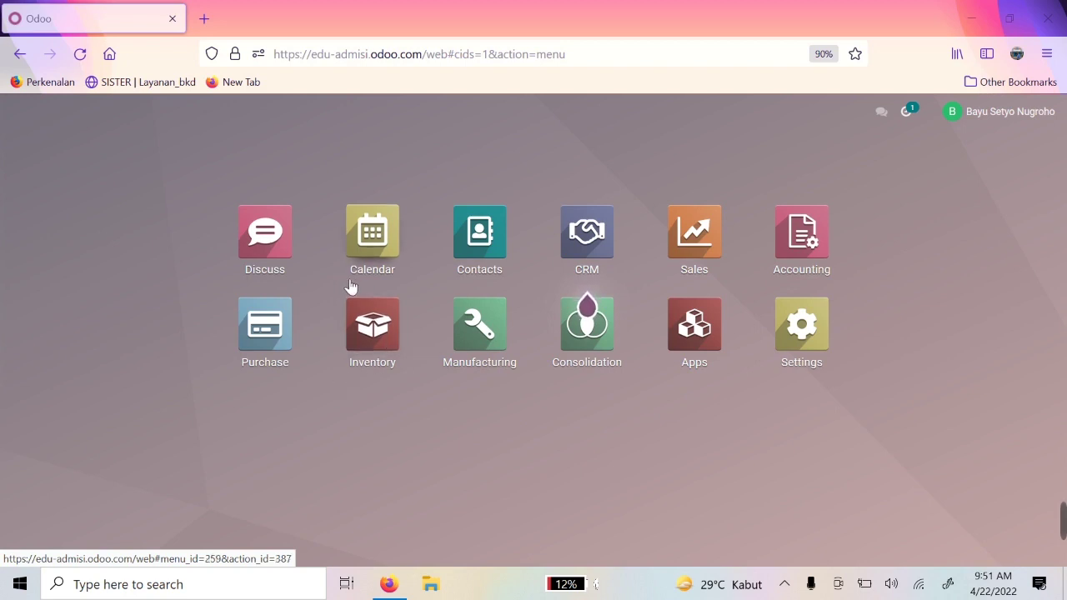
Step: Open the Inventory app's product list
click(383, 338)
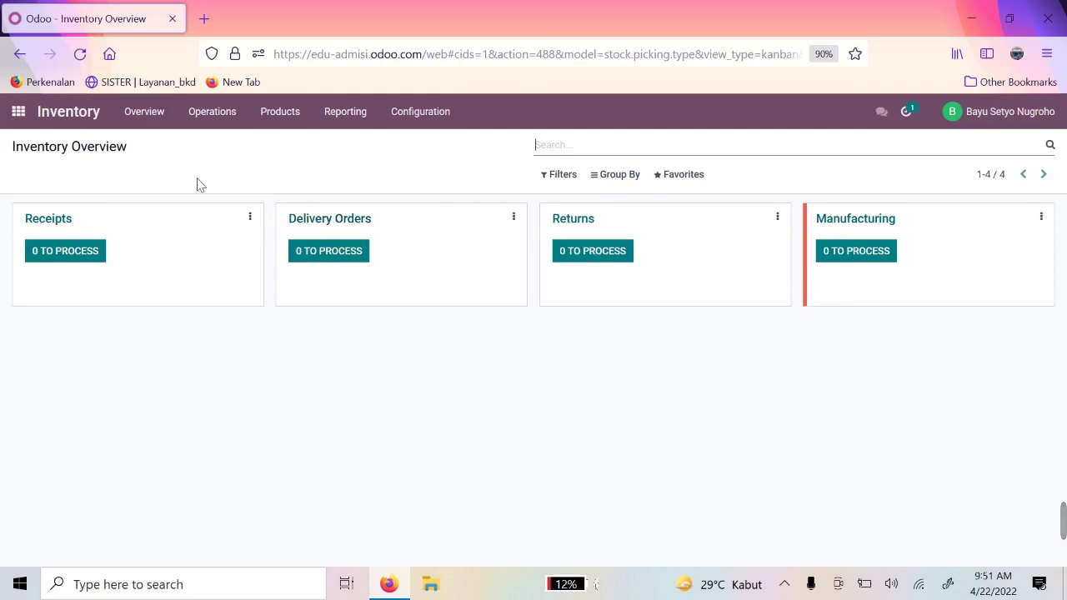
key(Tab)
key(shift+Tab)
click(290, 123)
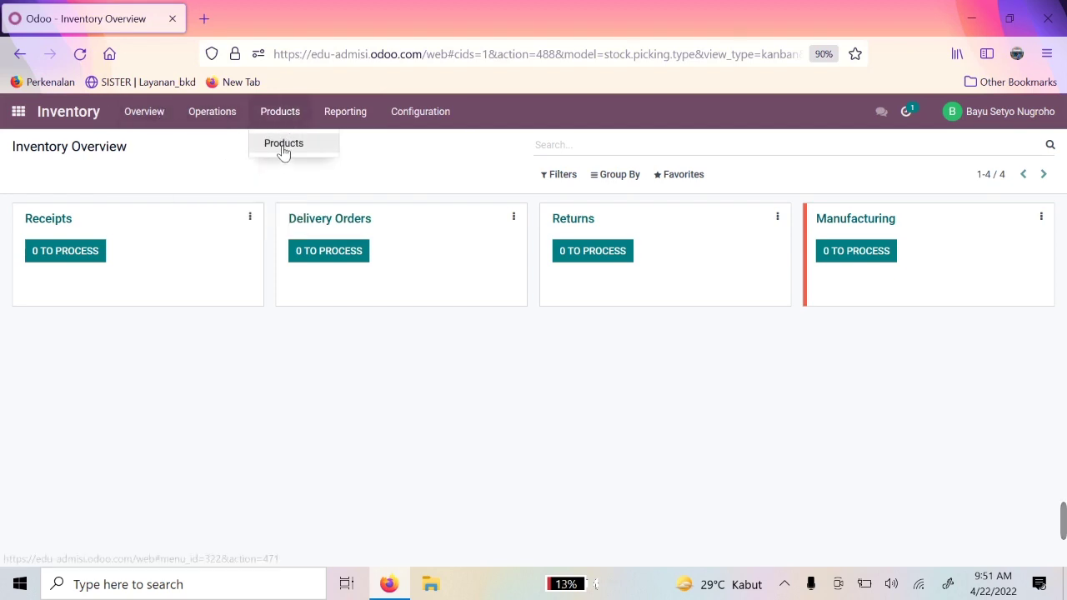
click(284, 150)
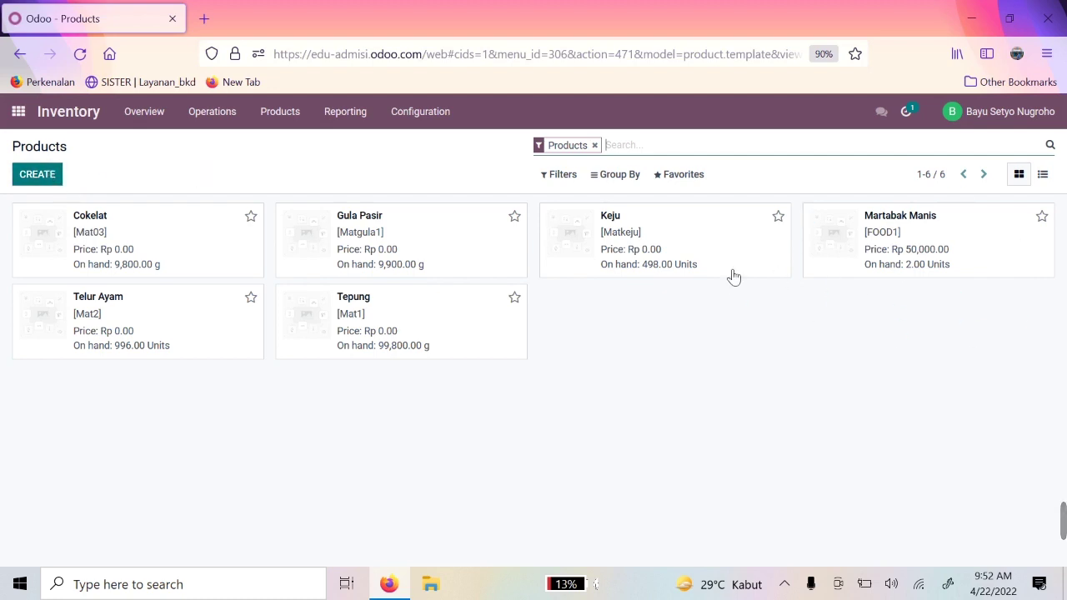
Step: Open the Martabak Manis product record in edit mode and review its general information
click(913, 246)
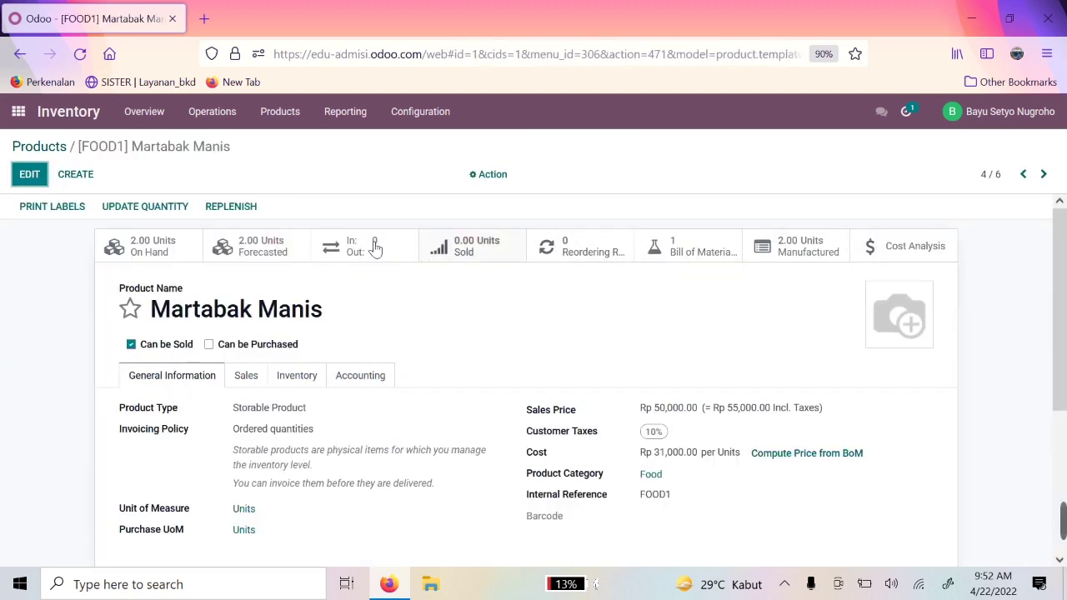
click(31, 175)
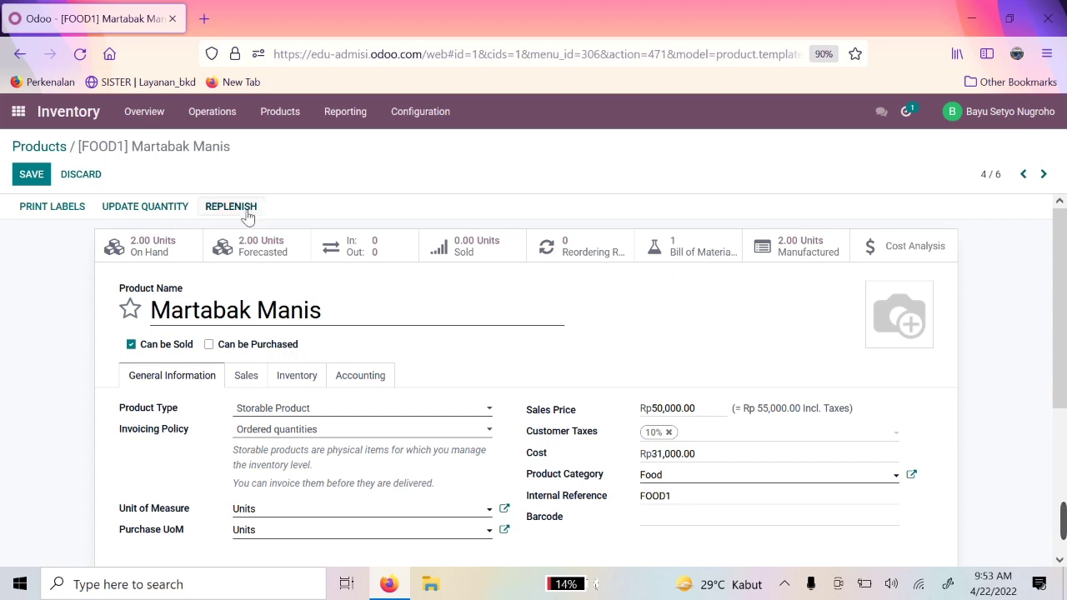
scroll(234, 289, down, 3)
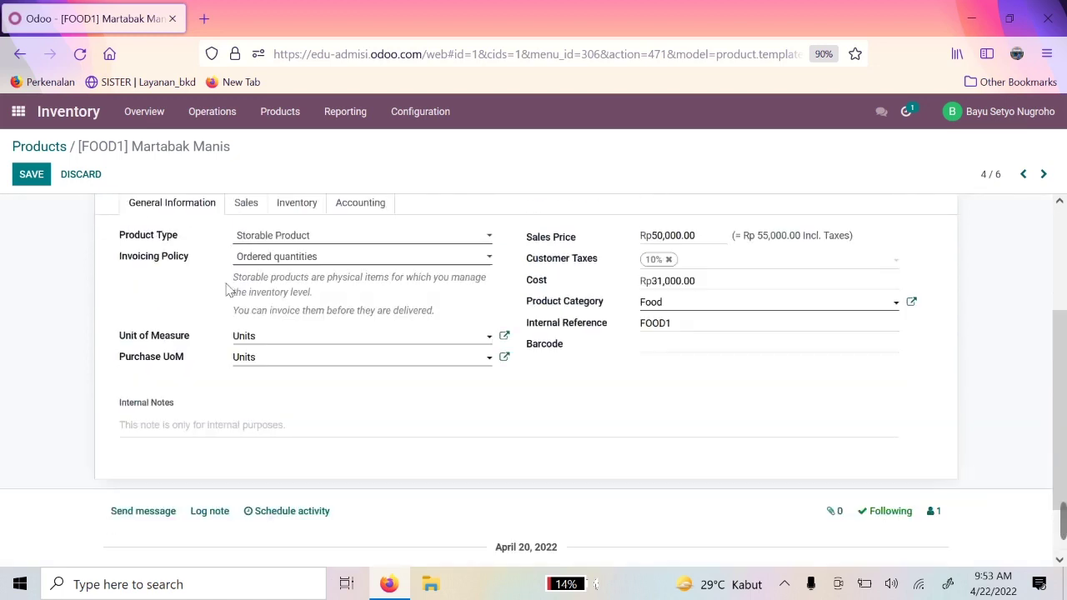
scroll(226, 286, up, 3)
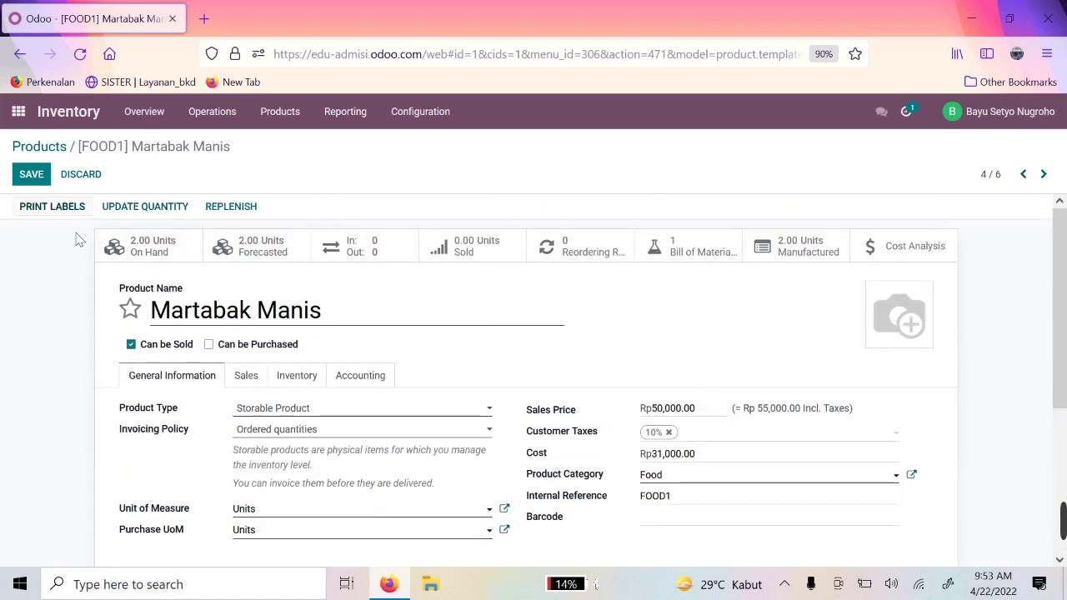
click(130, 309)
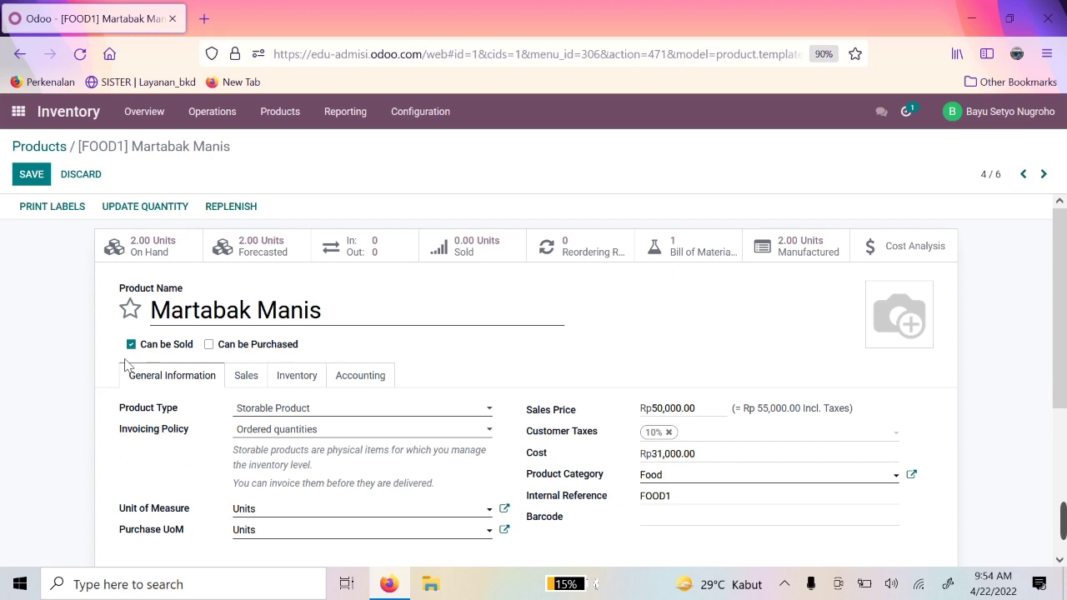
scroll(506, 344, down, 3)
scroll(224, 370, up, 3)
Step: Open the Inventory settings and review the options down to the product section with Units of Measure
click(441, 115)
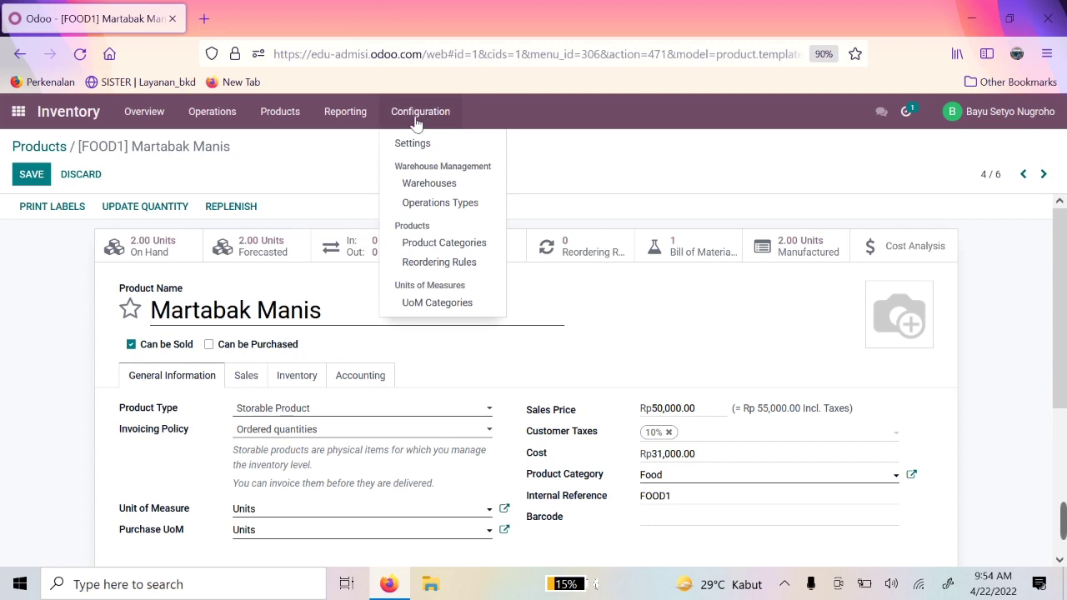
click(421, 148)
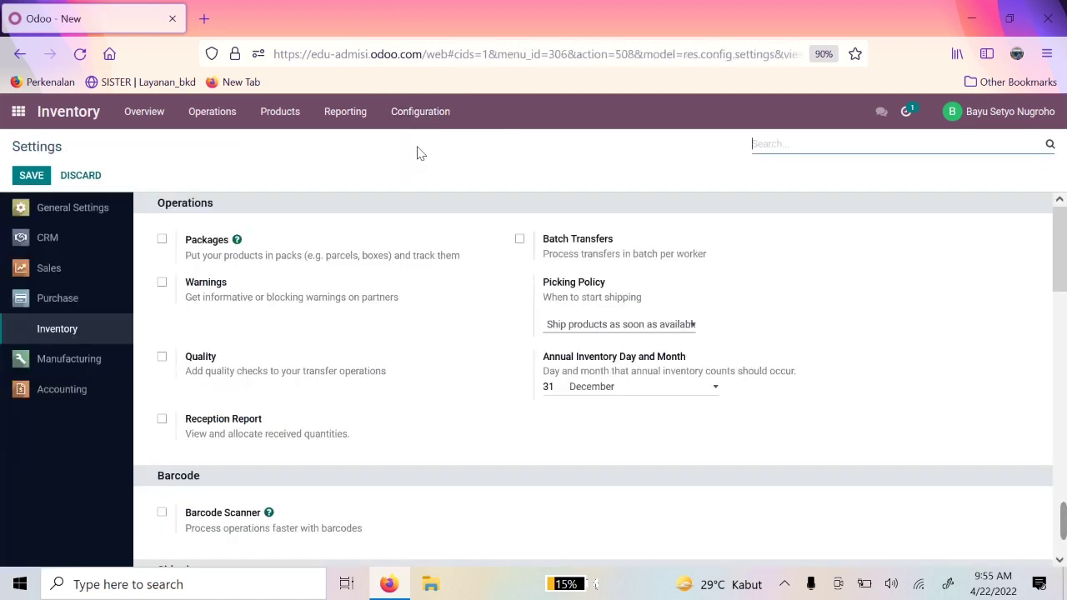
scroll(255, 327, down, 1)
scroll(256, 327, down, 9)
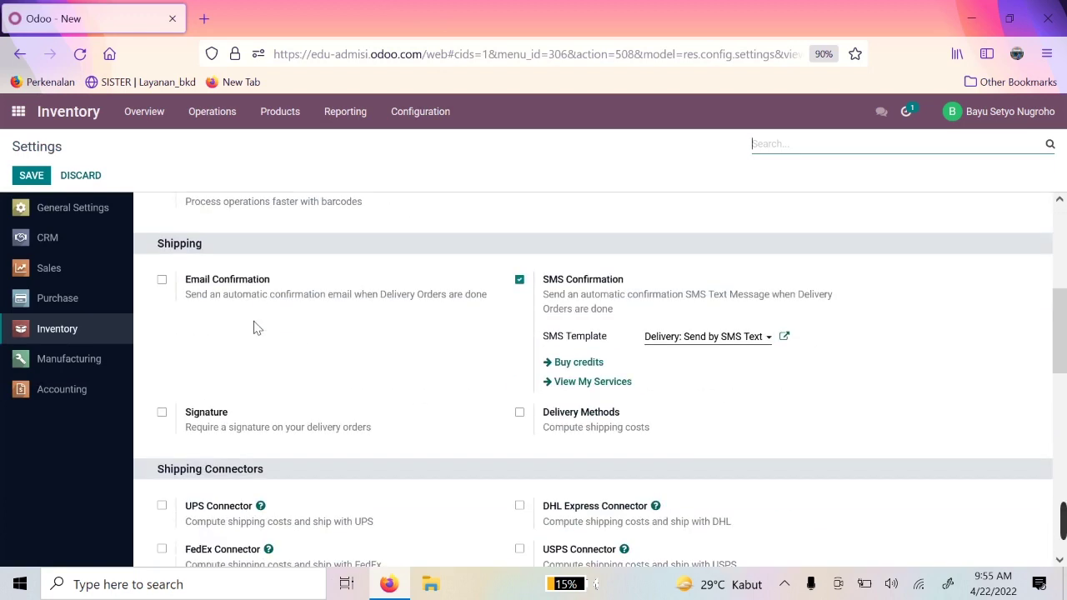
scroll(252, 317, up, 2)
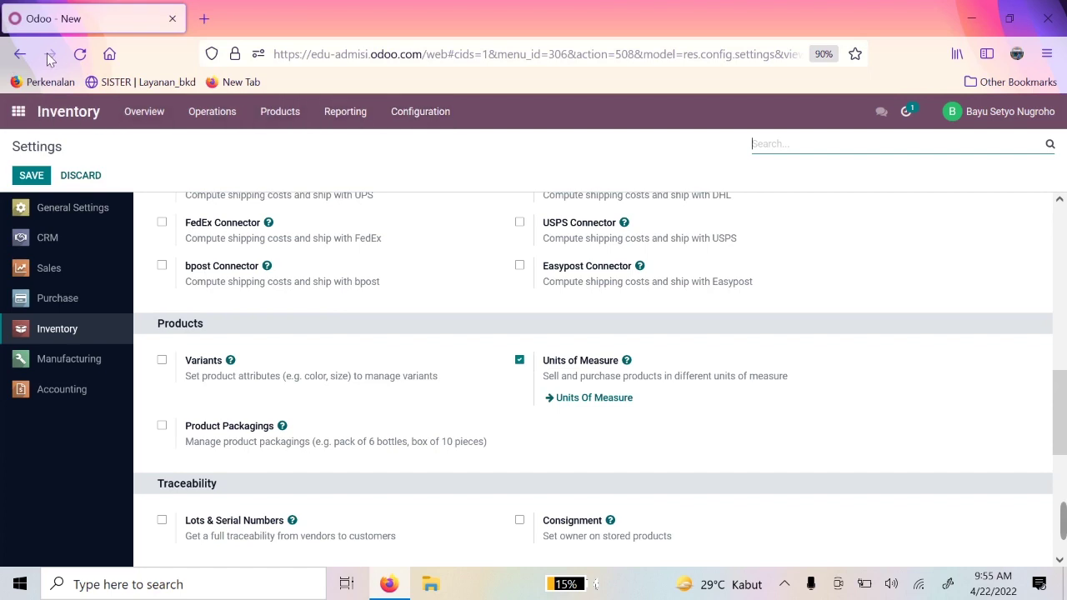
Step: Return to the Martabak Manis product record and make it editable
click(20, 54)
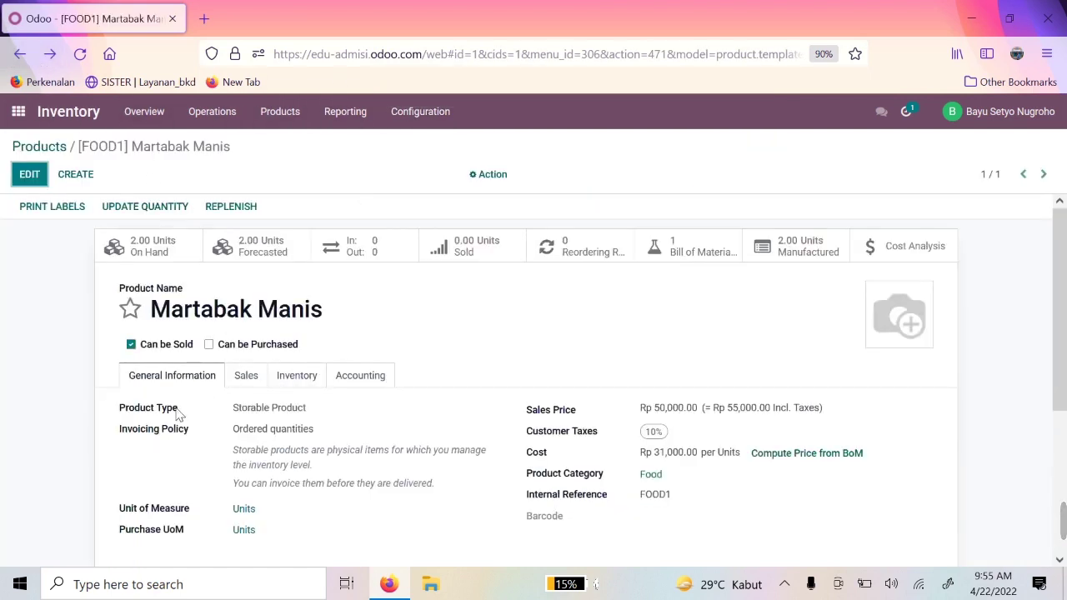
scroll(179, 409, down, 3)
click(29, 174)
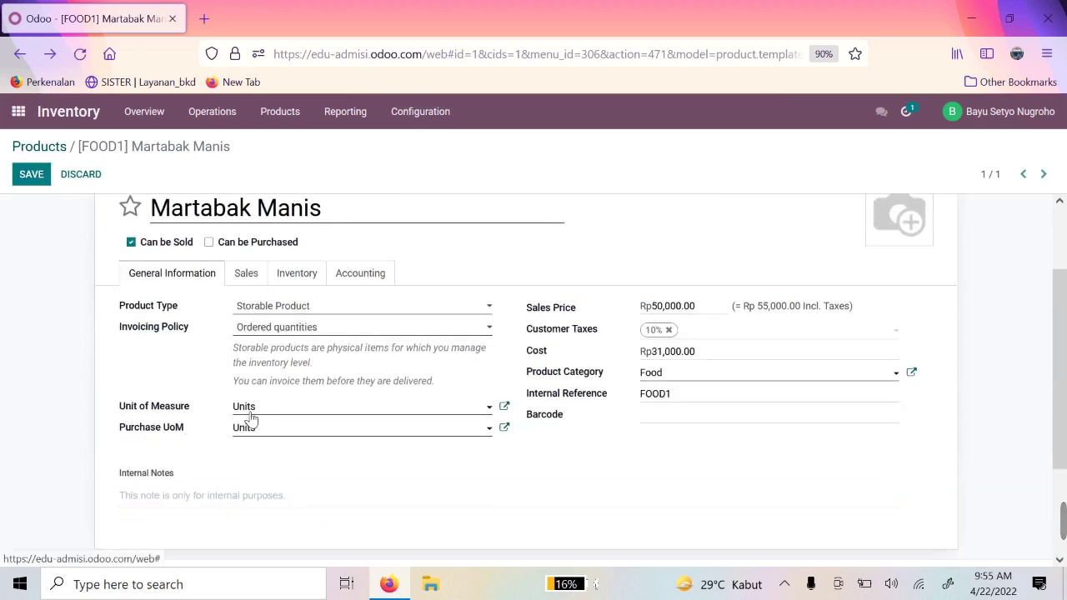
scroll(267, 421, up, 2)
scroll(216, 467, down, 1)
scroll(340, 372, down, 2)
Step: Browse the full list of units of measure available for the product and close it without choosing one
click(342, 352)
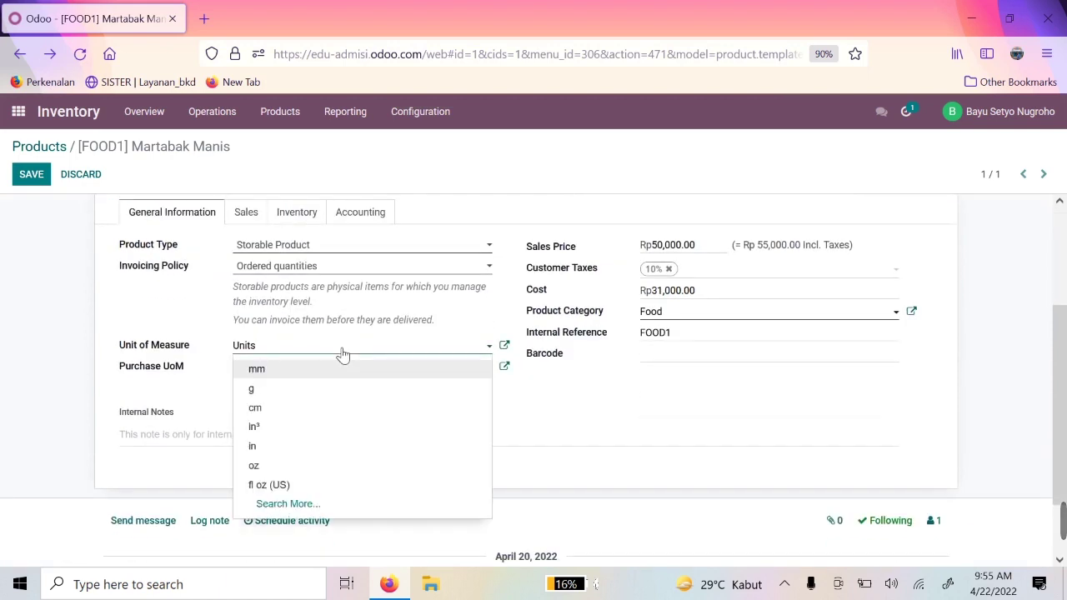
click(302, 506)
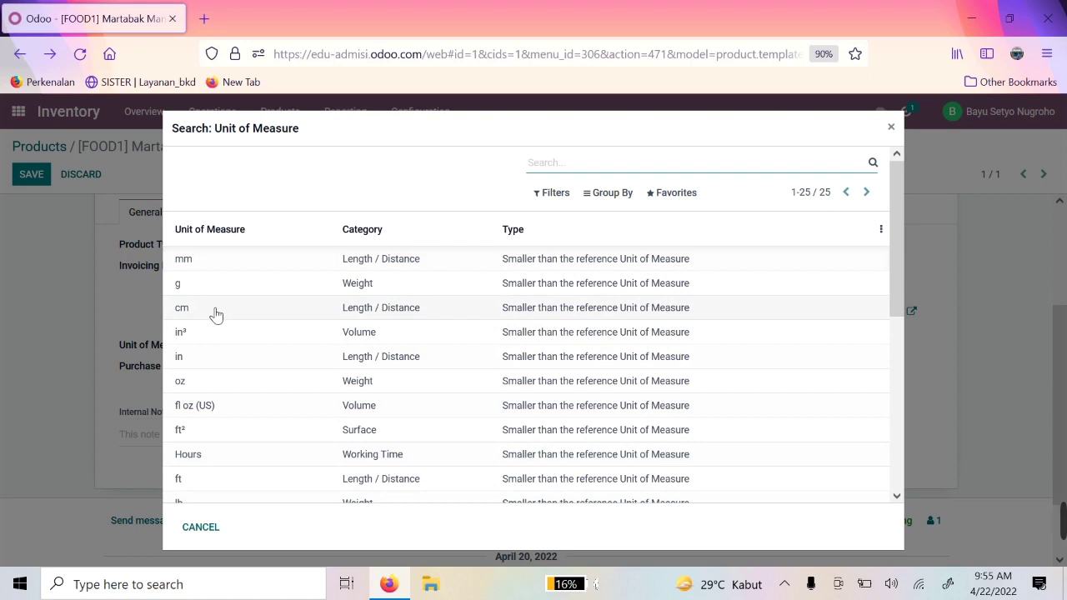
scroll(238, 326, down, 3)
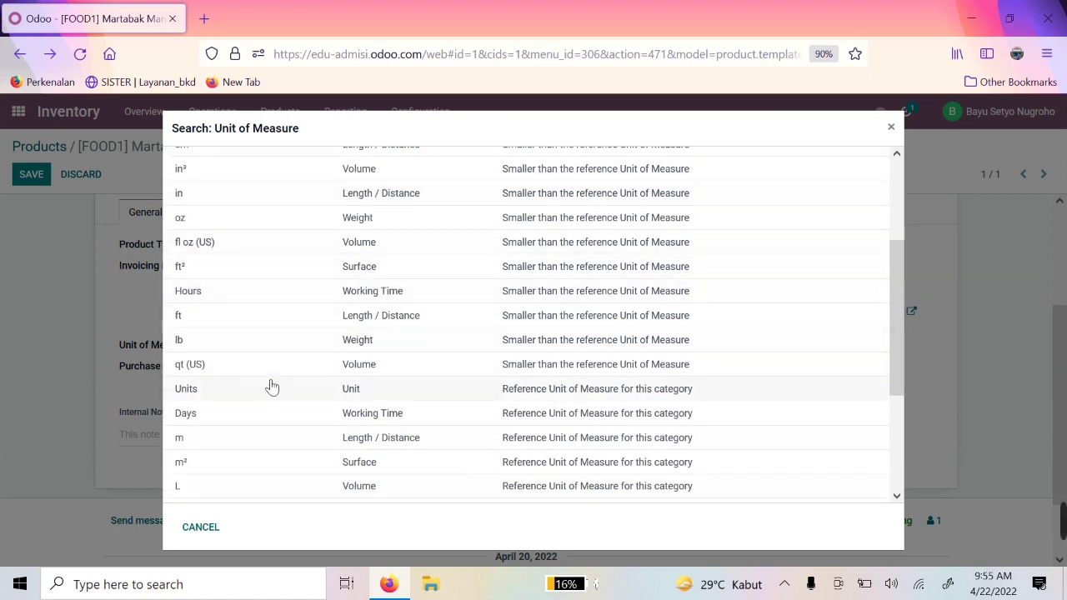
scroll(305, 417, down, 3)
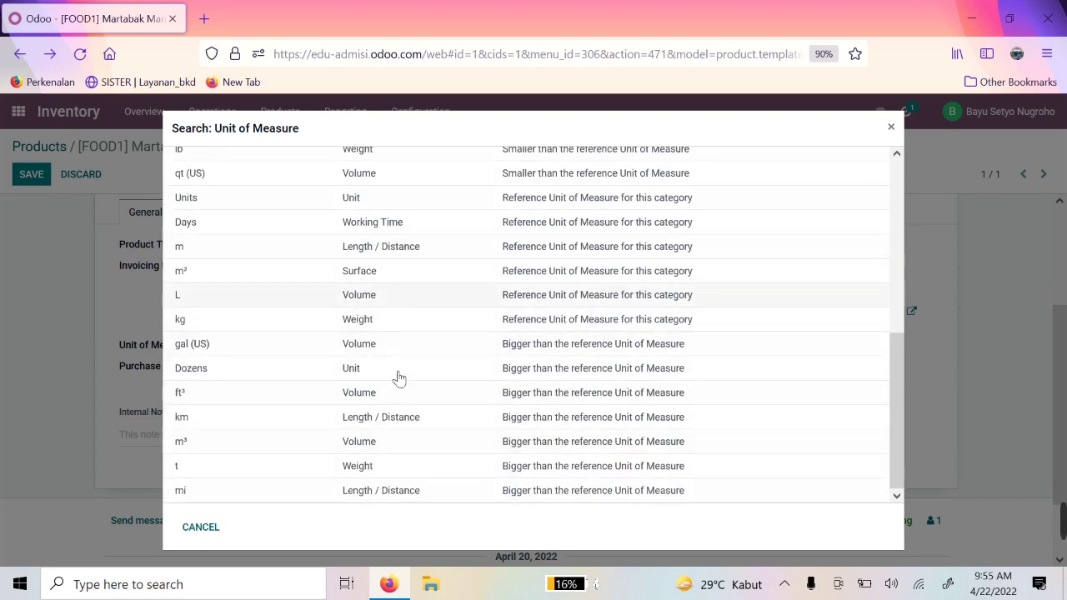
scroll(433, 300, up, 5)
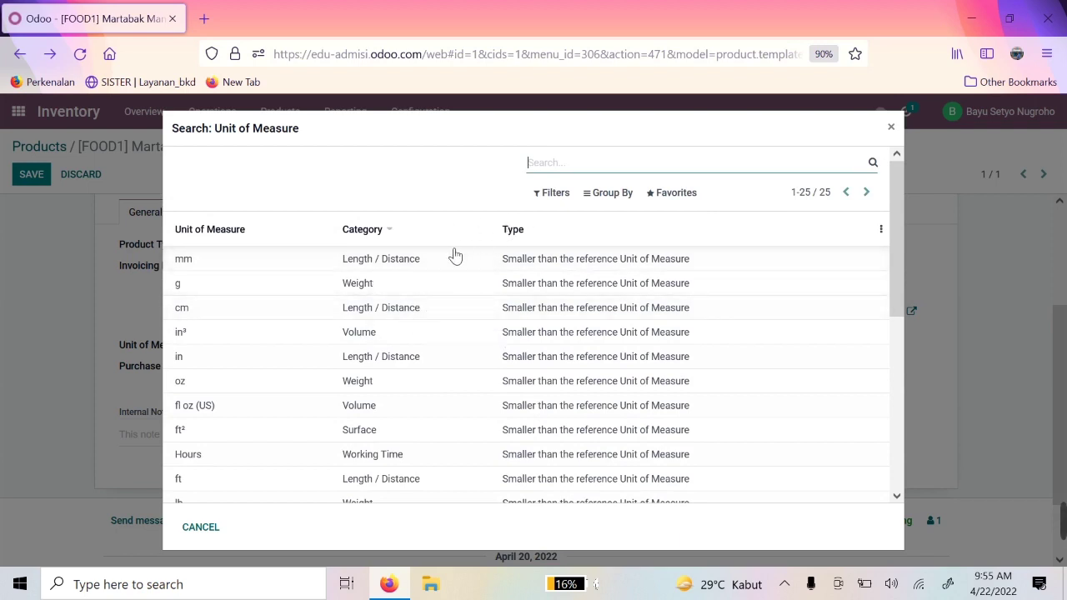
scroll(371, 357, down, 3)
scroll(370, 357, up, 3)
click(891, 128)
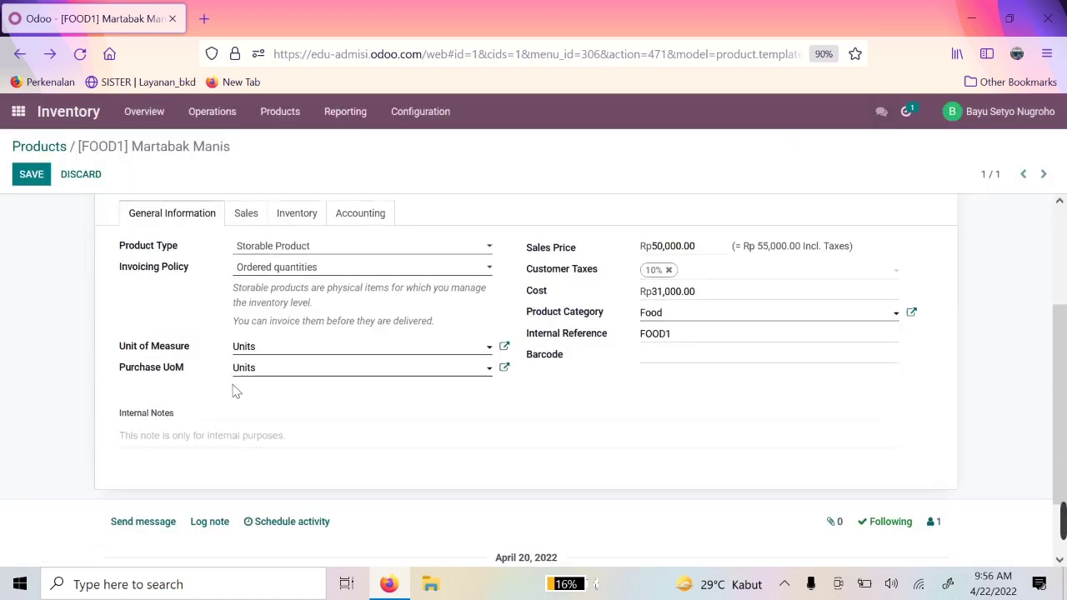
Step: Check the product's sales price and cost, and inspect the Food category's details without saving any change
scroll(234, 392, up, 3)
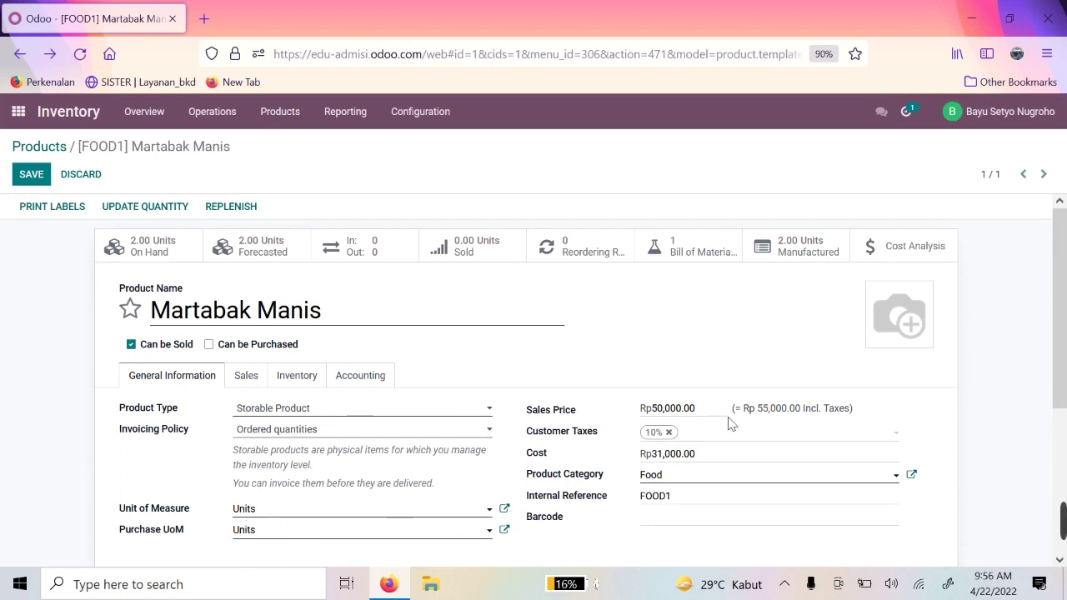
double_click(673, 408)
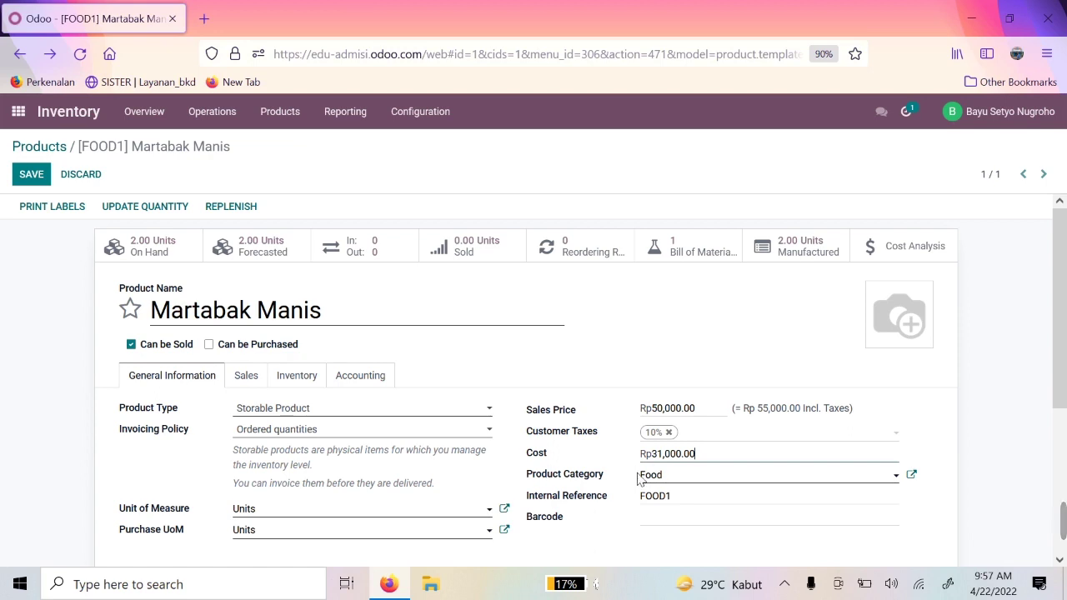
click(892, 482)
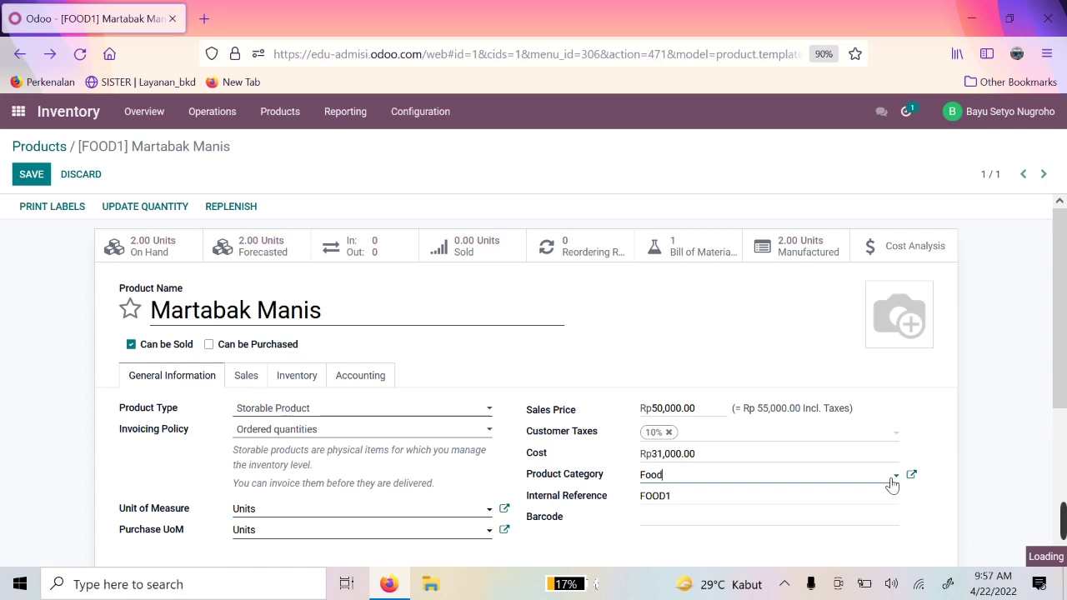
click(912, 475)
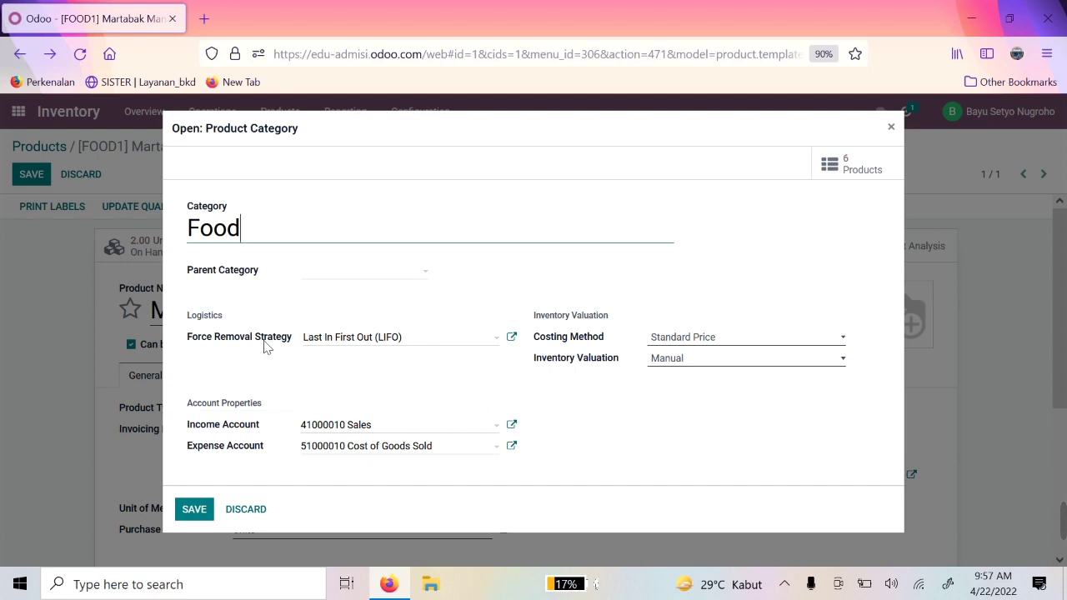
mouse_move(268, 346)
click(364, 379)
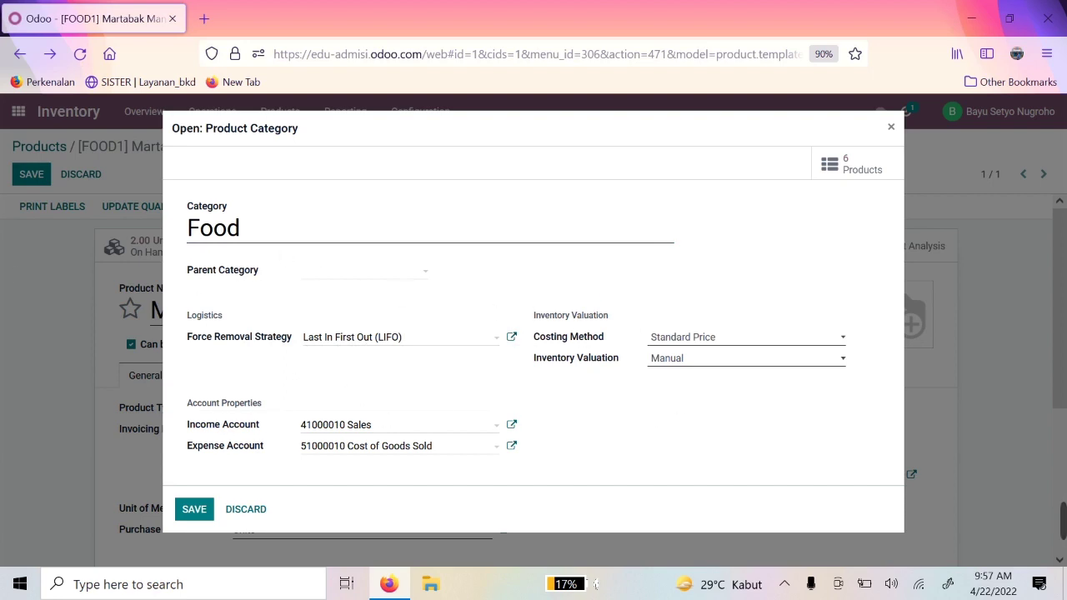
click(260, 512)
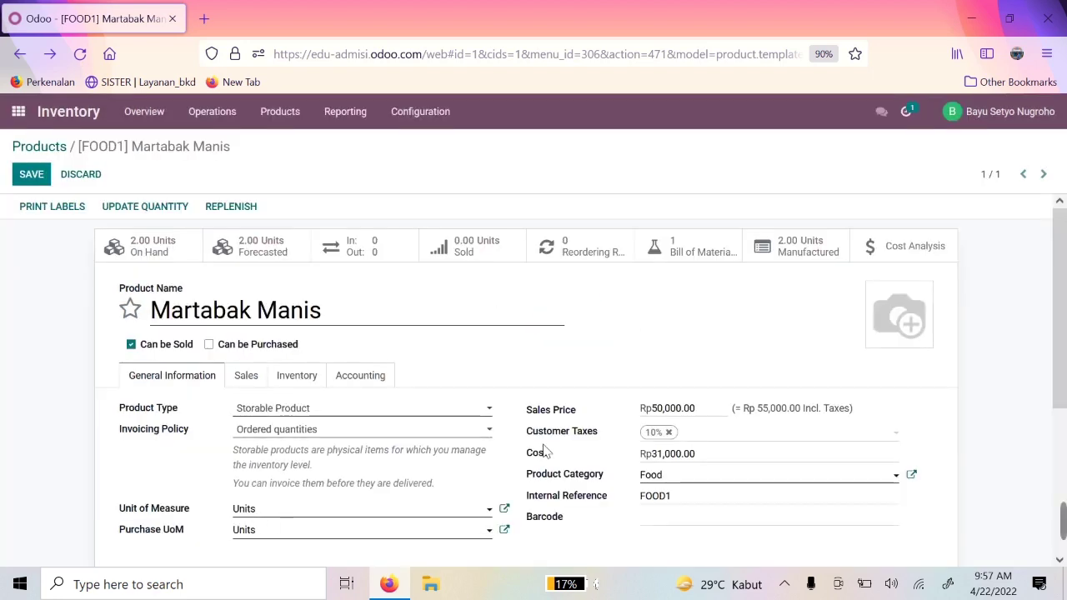
Step: Examine the product's internal reference
scroll(554, 458, down, 2)
click(659, 335)
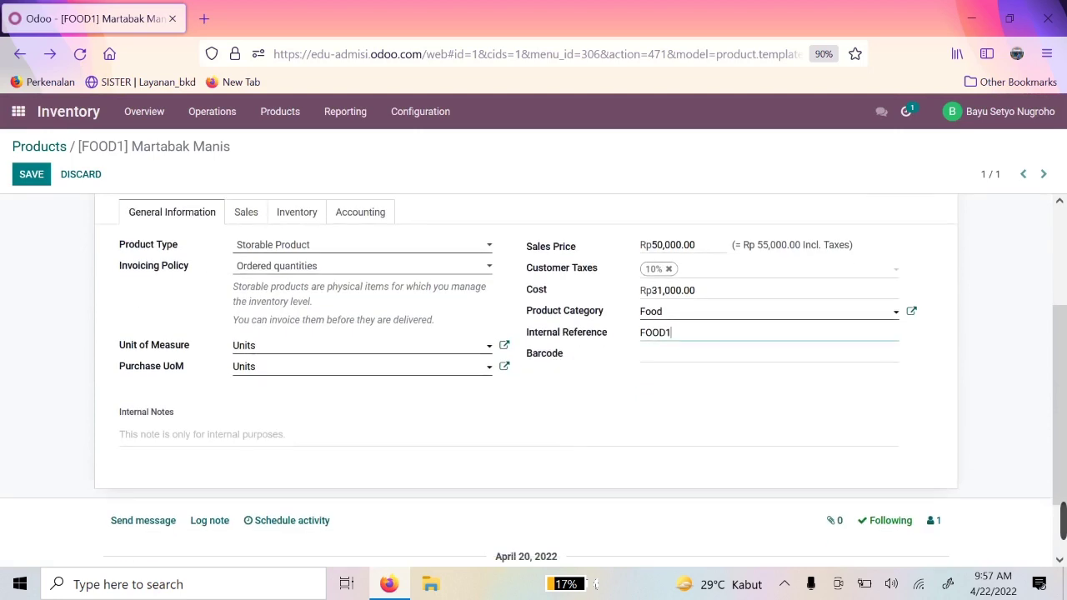
drag(617, 337, 561, 339)
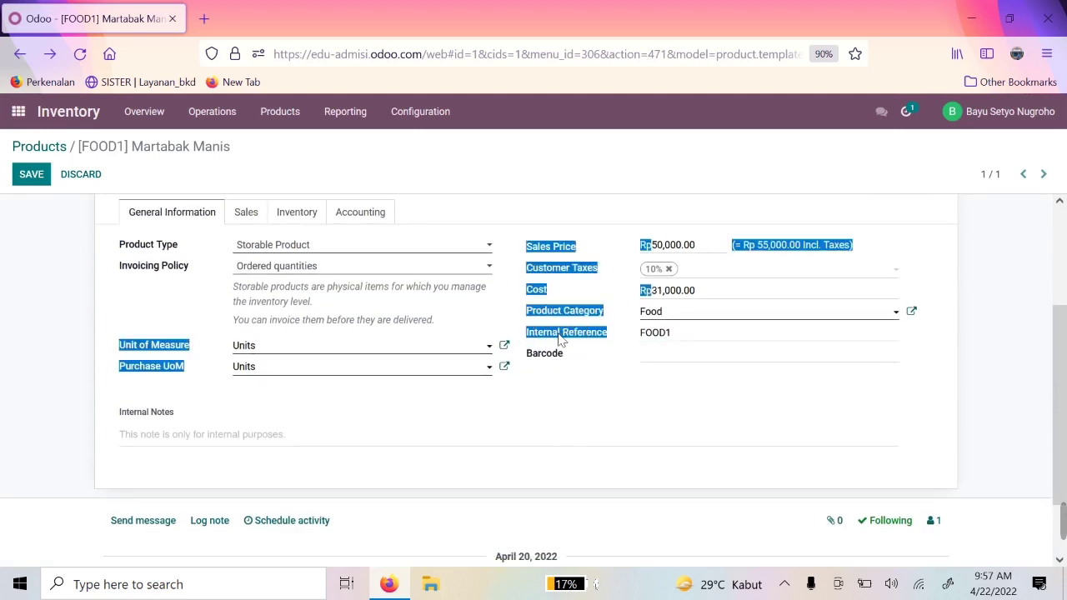
click(561, 336)
drag(671, 334, 616, 341)
click(672, 332)
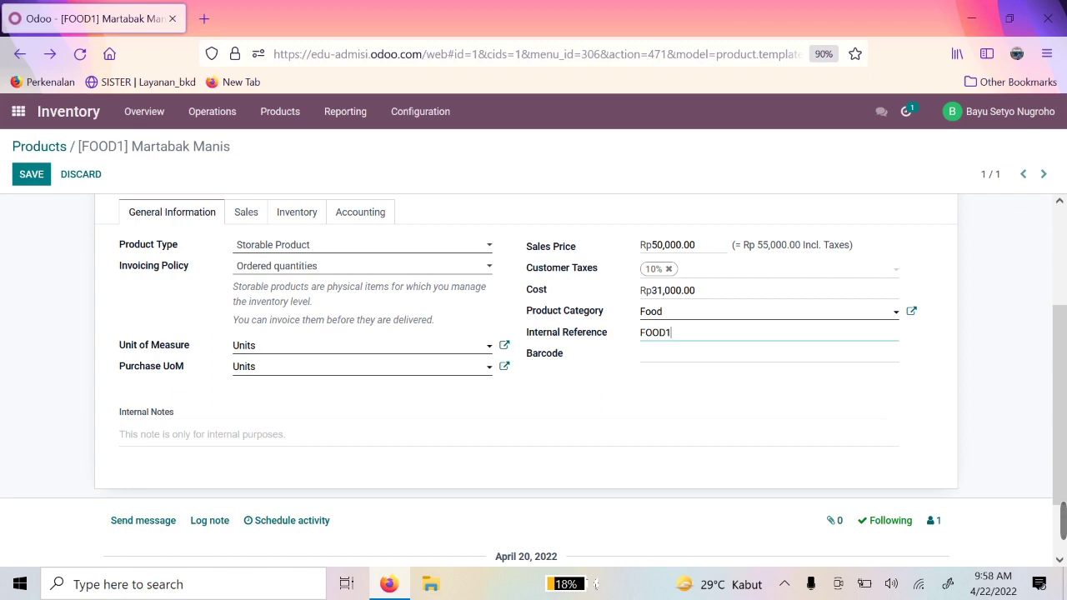
Step: Review the product image area and the product's sales, inventory and accounting details
scroll(614, 406, up, 4)
scroll(583, 350, down, 3)
scroll(561, 307, up, 3)
mouse_move(908, 328)
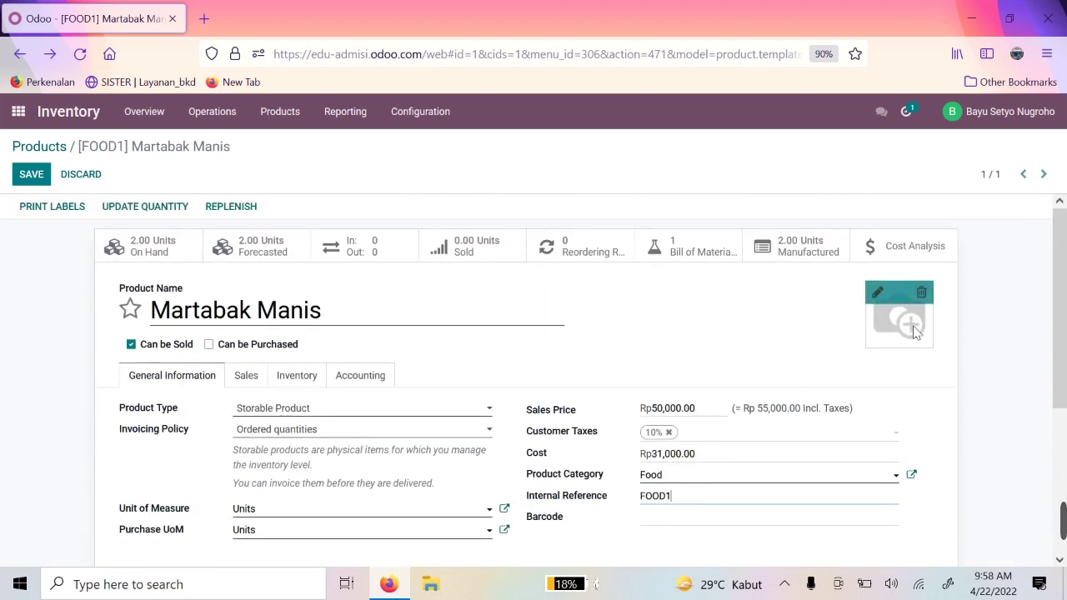
click(247, 376)
scroll(275, 292, down, 3)
click(311, 228)
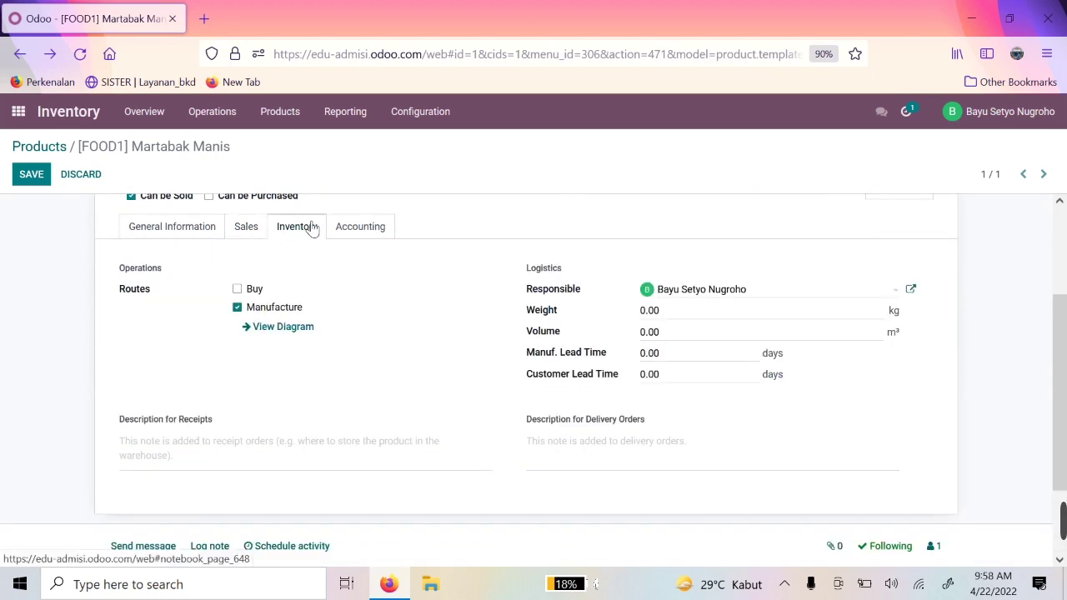
click(355, 231)
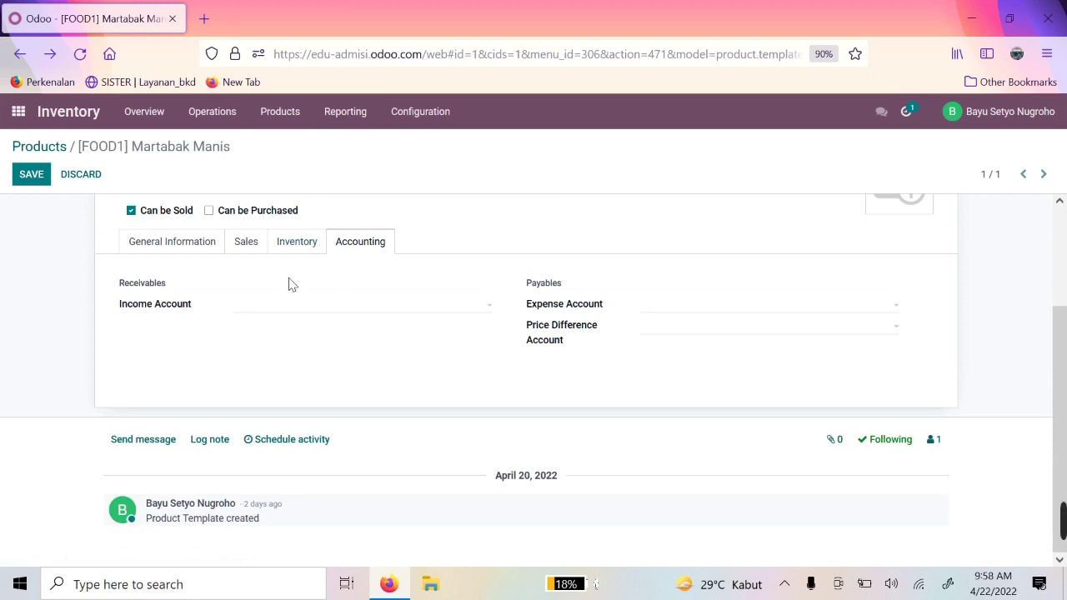
Step: Check the product's inventory routes and return to its general information
click(322, 250)
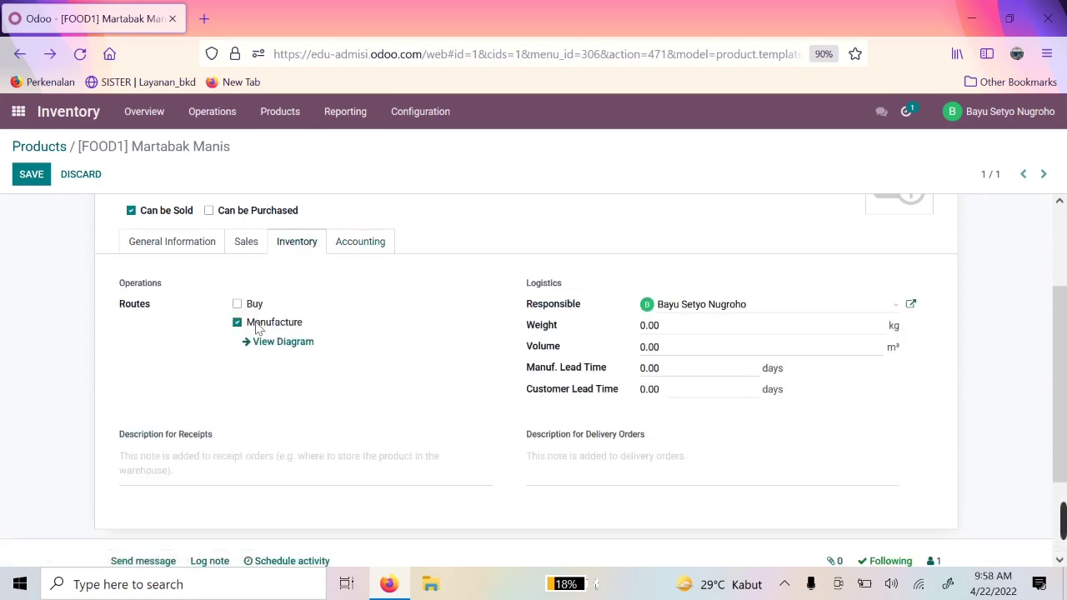
scroll(289, 303, up, 3)
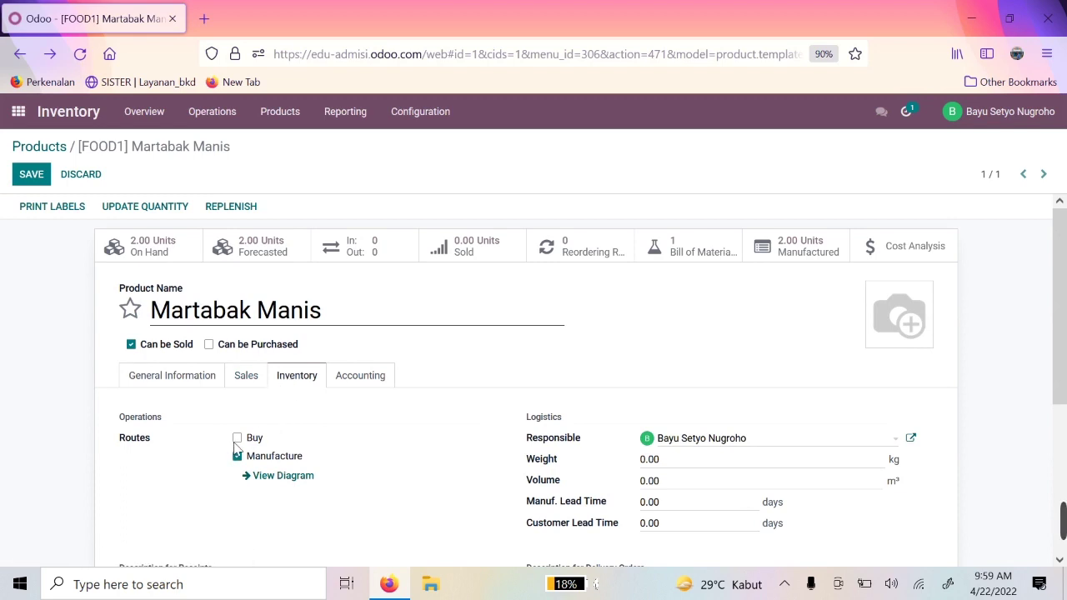
click(187, 379)
scroll(187, 409, down, 2)
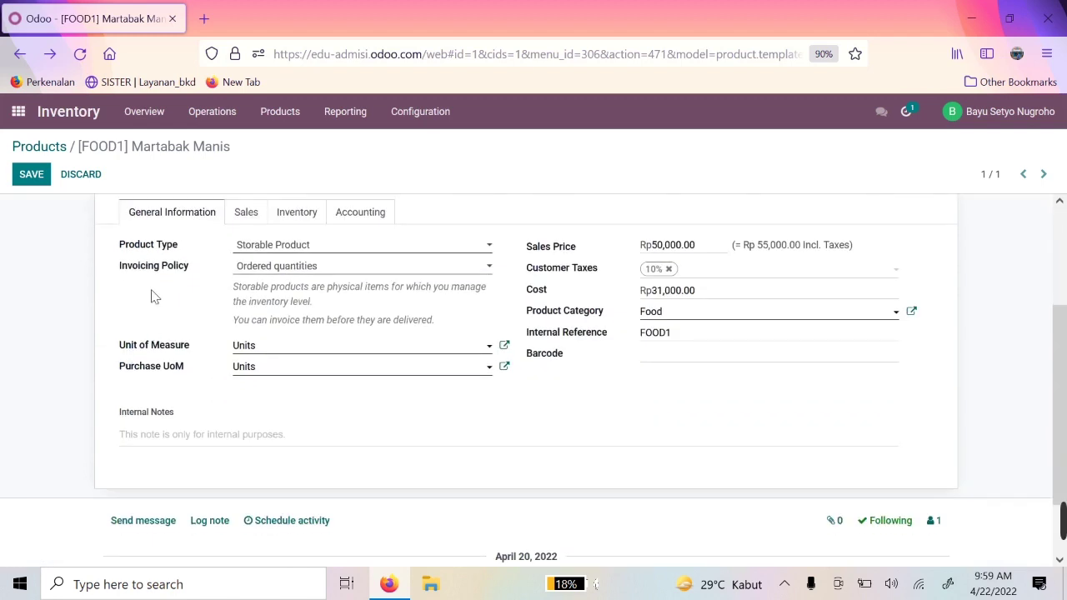
Step: Examine the product type and invoicing policy choices for Martabak Manis without changing either setting
scroll(192, 324, up, 2)
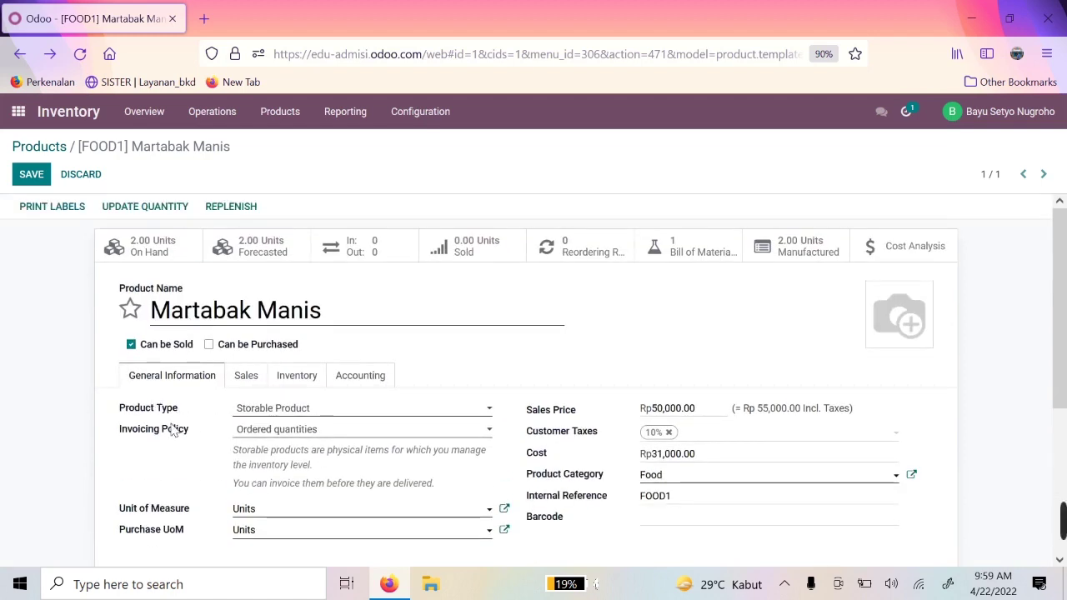
click(342, 411)
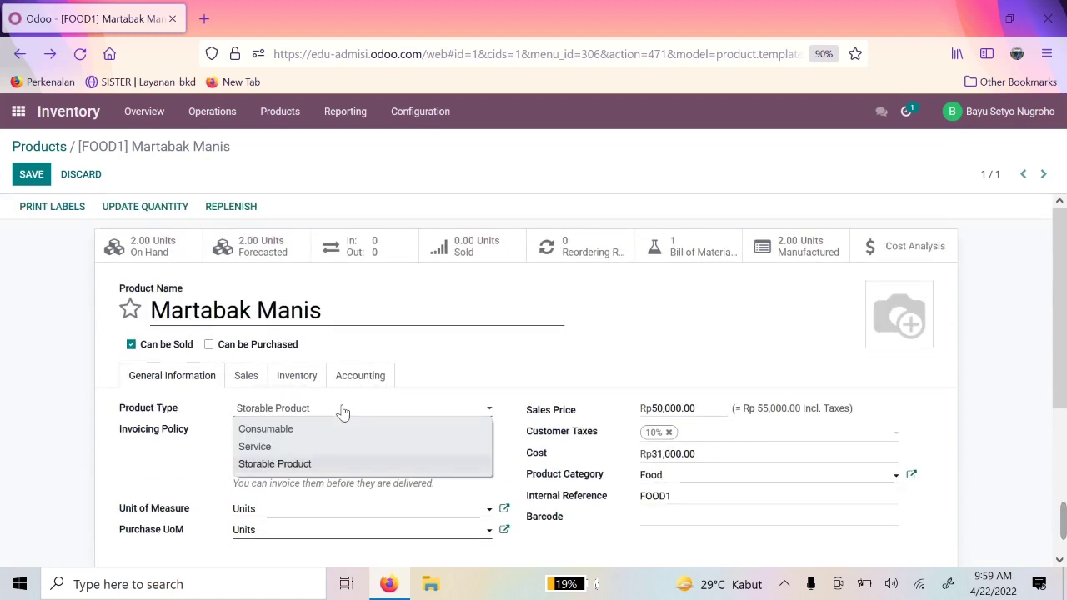
click(199, 465)
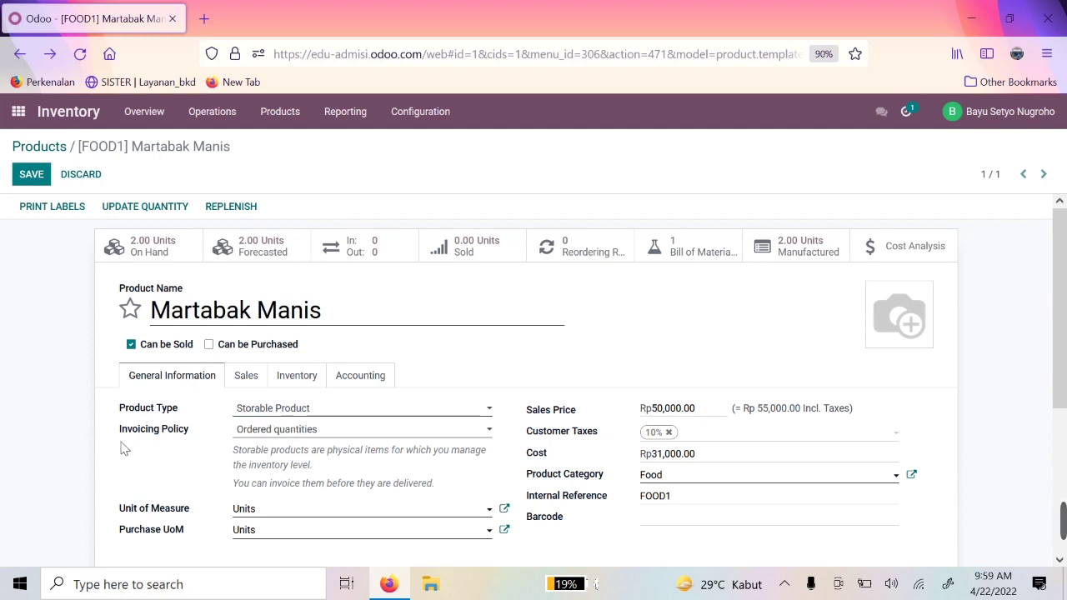
click(255, 430)
click(160, 476)
triple_click(171, 472)
click(179, 453)
Step: Look over the rest of the product's general information, including its internal notes
scroll(441, 442, down, 3)
scroll(410, 405, up, 3)
scroll(334, 334, down, 3)
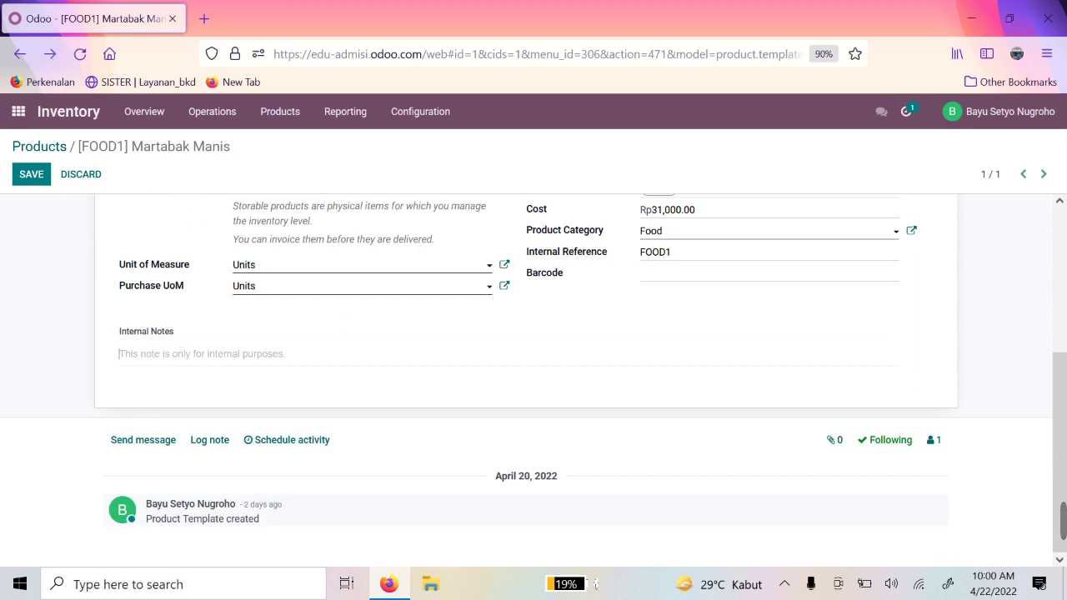
scroll(267, 388, up, 3)
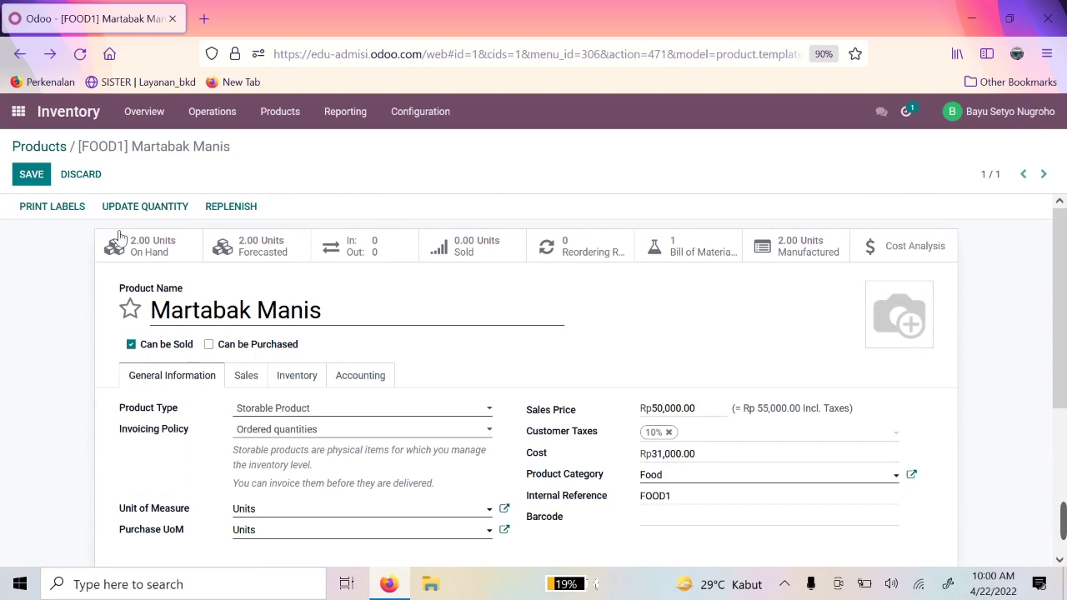
scroll(500, 372, down, 2)
scroll(717, 312, up, 2)
drag(322, 310, 151, 310)
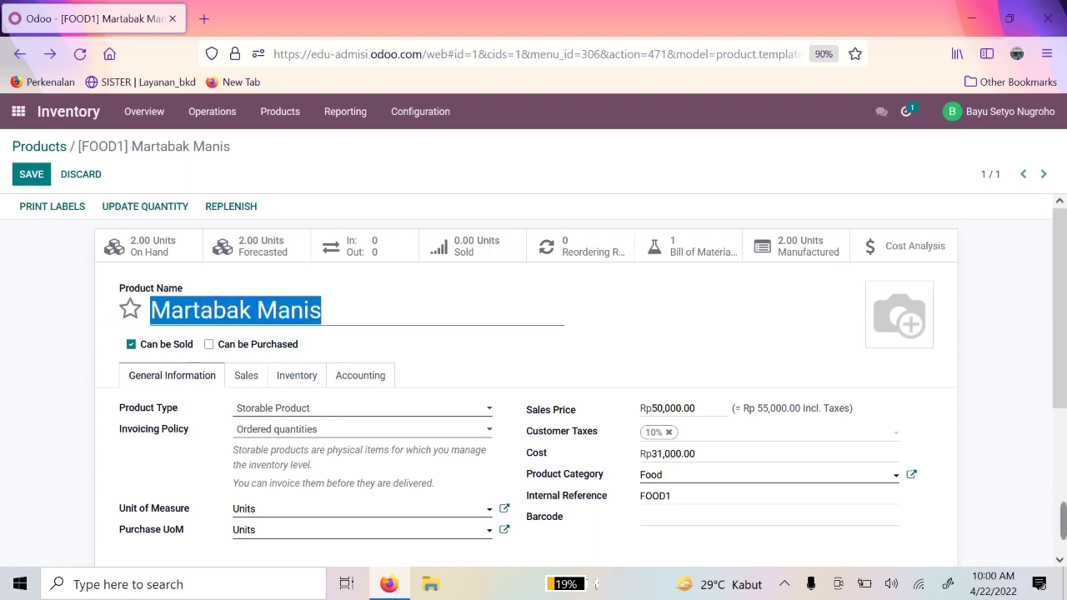
key(Right)
key(shift+Left)
key(shift+Left)
key(shift+Left)
key(shift+Left)
key(shift+Left)
key(shift+Left)
key(shift+Left)
key(shift+Left)
key(shift+Left)
key(shift+Left)
key(shift+Left)
key(shift+Left)
key(shift+Left)
key(shift+Left)
key(Right)
key(shift+Left)
key(shift+Left)
key(shift+Left)
key(shift+Left)
key(shift+Left)
key(shift+Left)
key(shift+Left)
key(shift+Left)
key(shift+Left)
key(shift+Left)
key(shift+Left)
key(shift+Left)
key(shift+Left)
key(shift+Left)
key(Right)
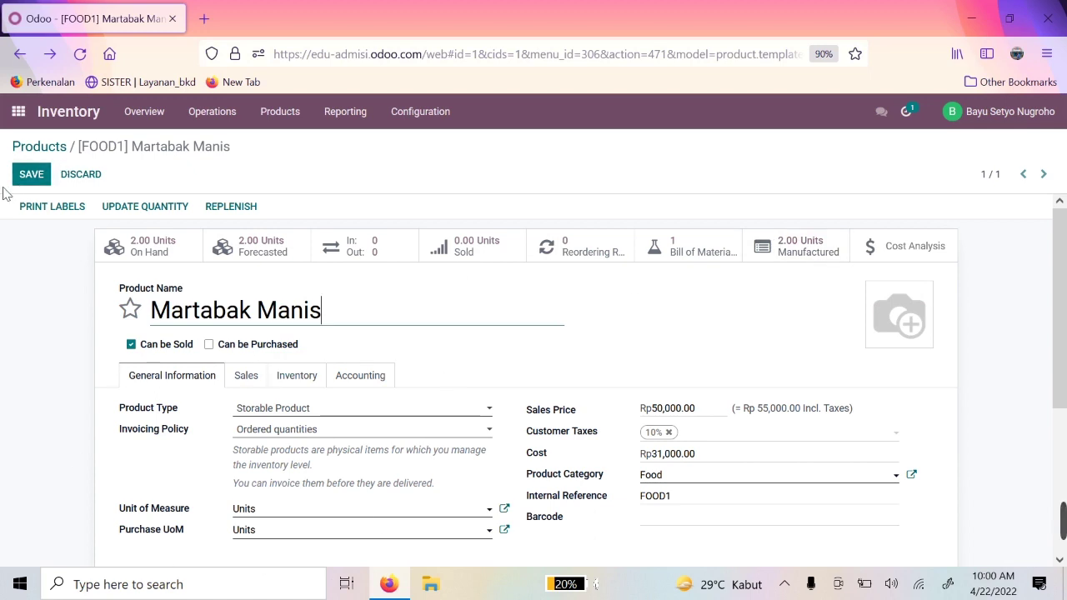
Step: Leave the Martabak Manis record without saving and open the Tepung product to review its details
click(83, 176)
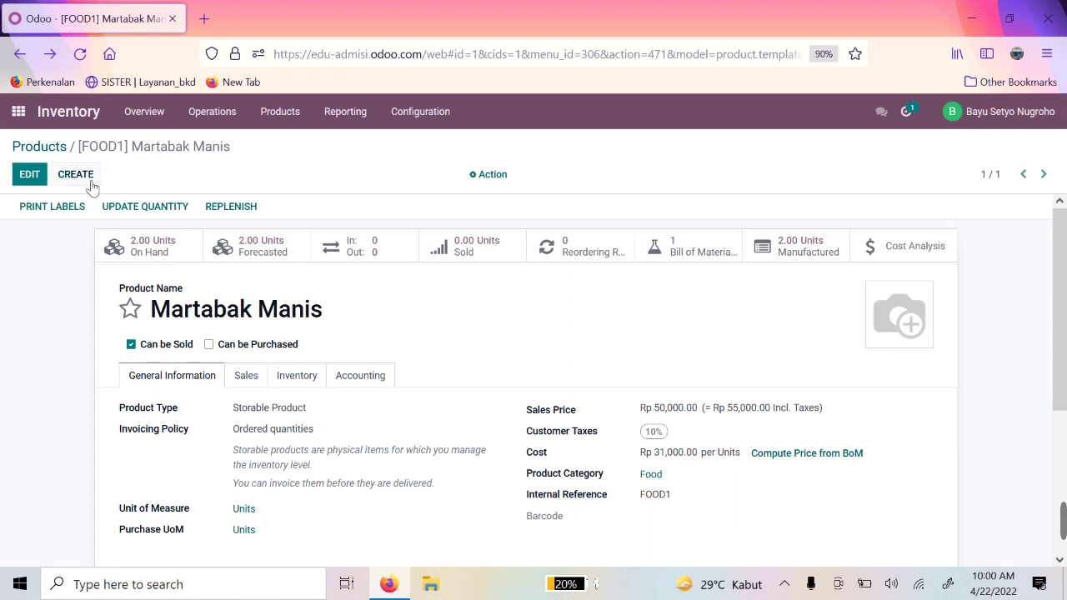
click(51, 150)
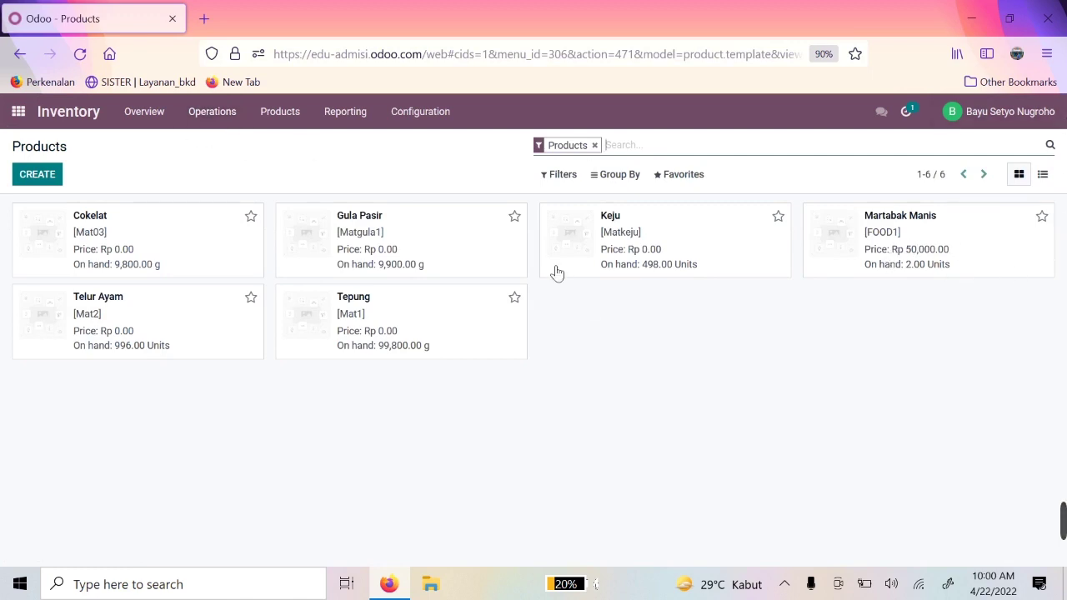
click(369, 321)
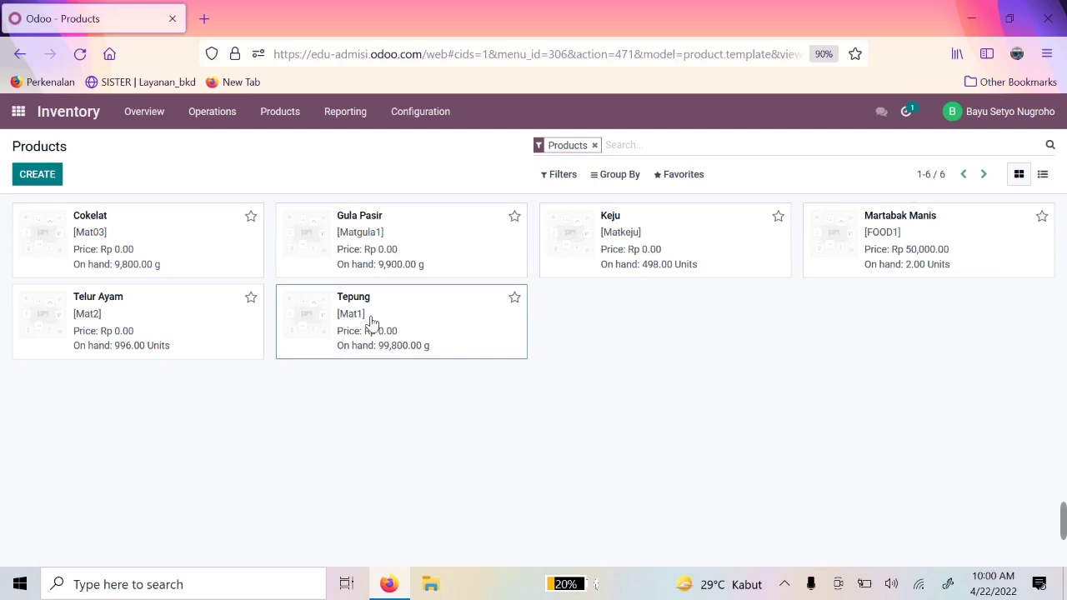
click(130, 309)
scroll(244, 362, down, 3)
scroll(242, 363, up, 3)
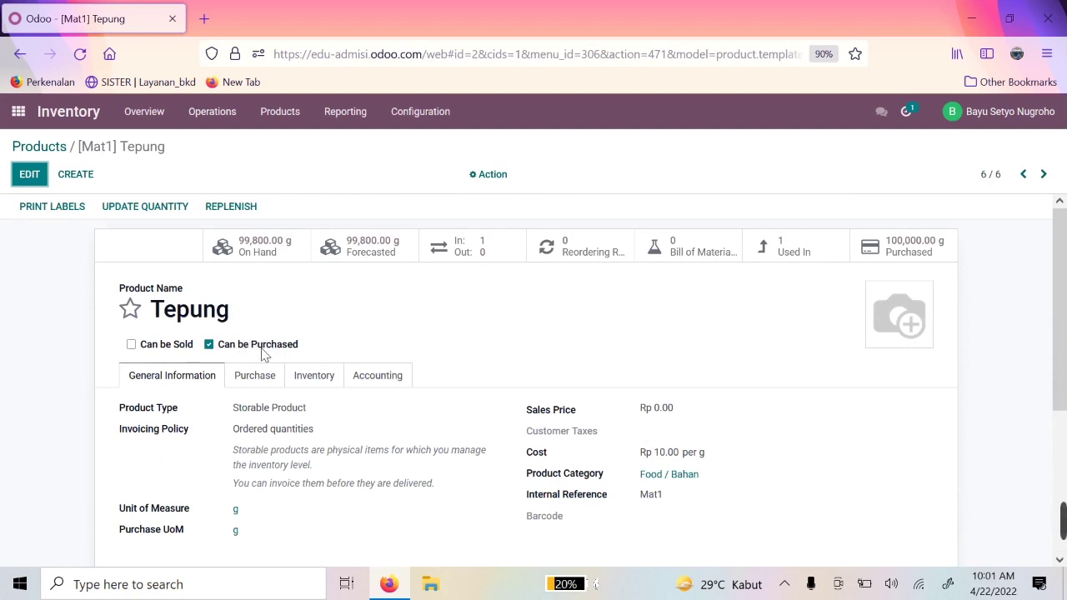
Step: Put the Tepung record into editing and examine its unit of measure choices without changing the unit
click(29, 174)
scroll(269, 267, down, 3)
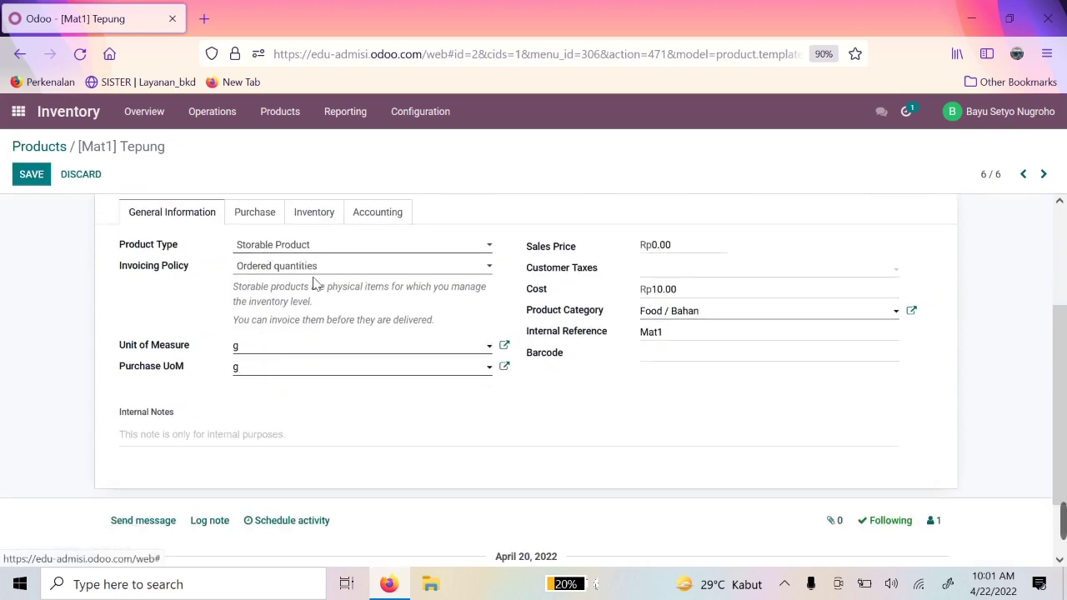
scroll(312, 281, up, 3)
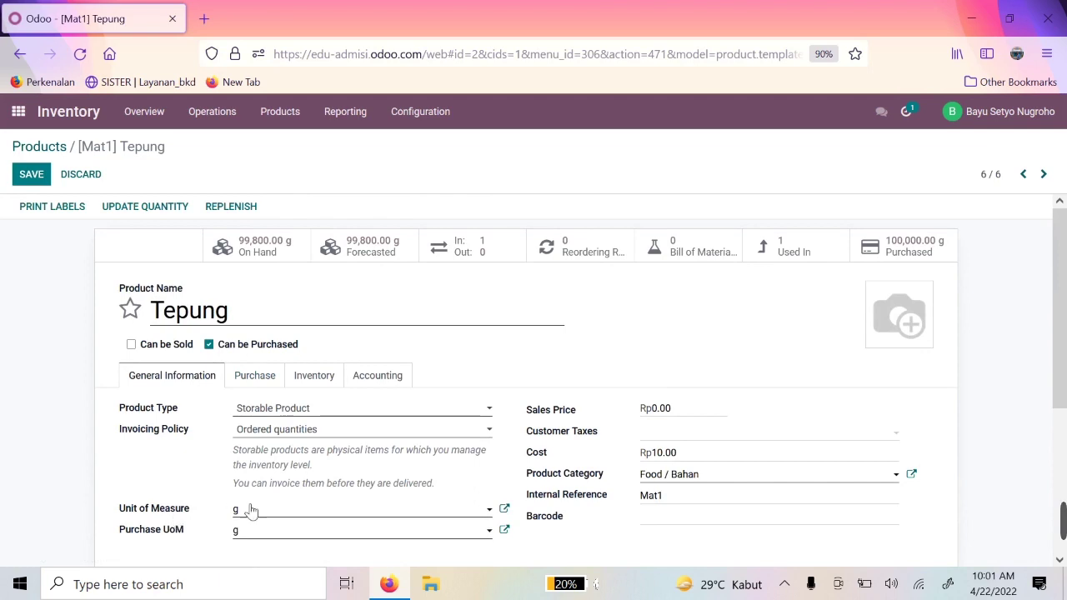
click(330, 512)
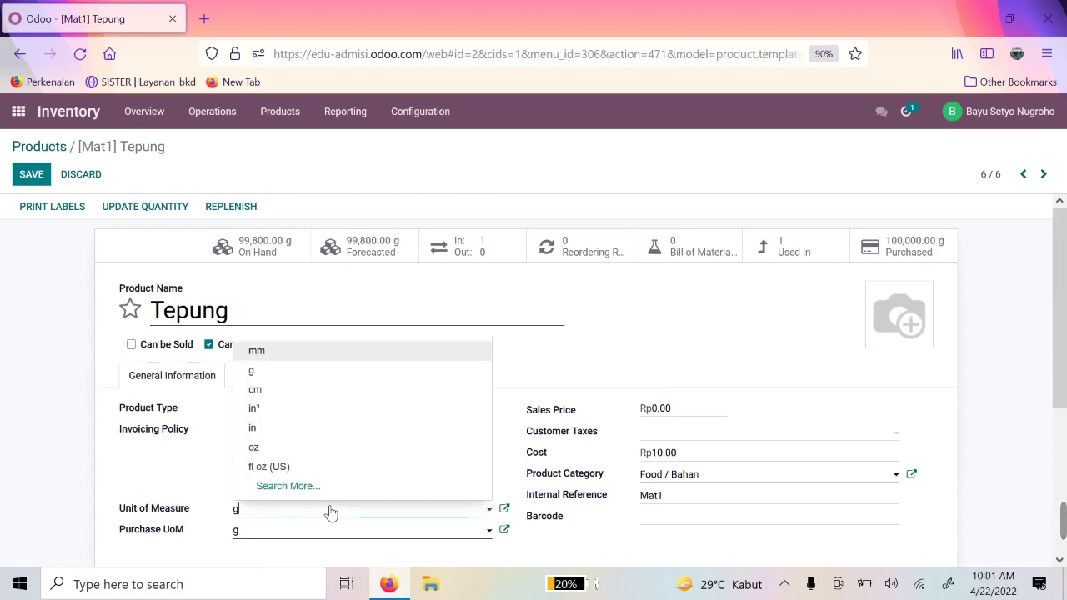
click(75, 437)
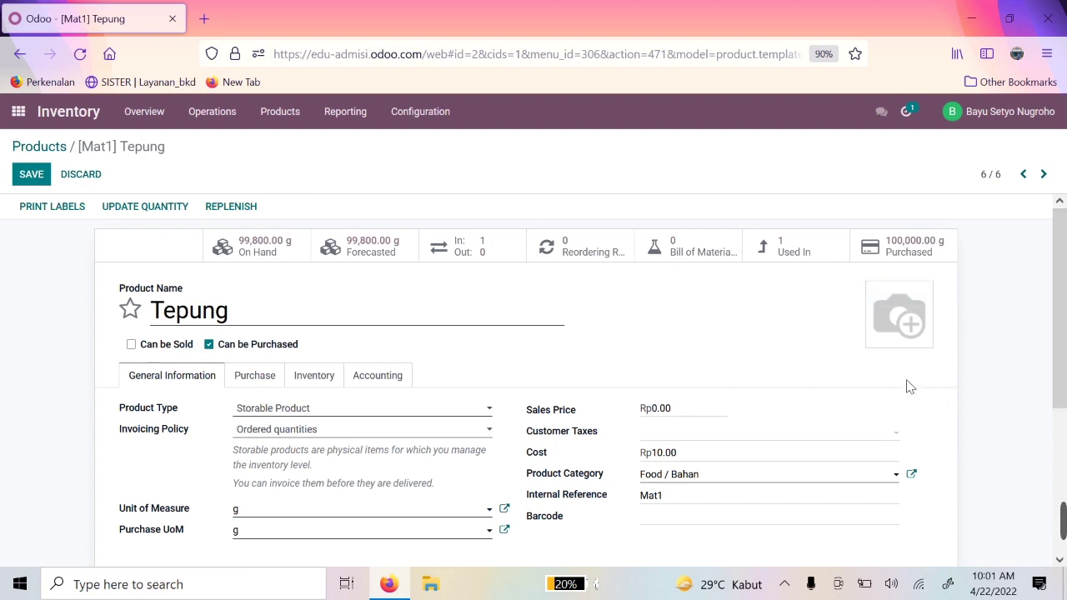
click(423, 512)
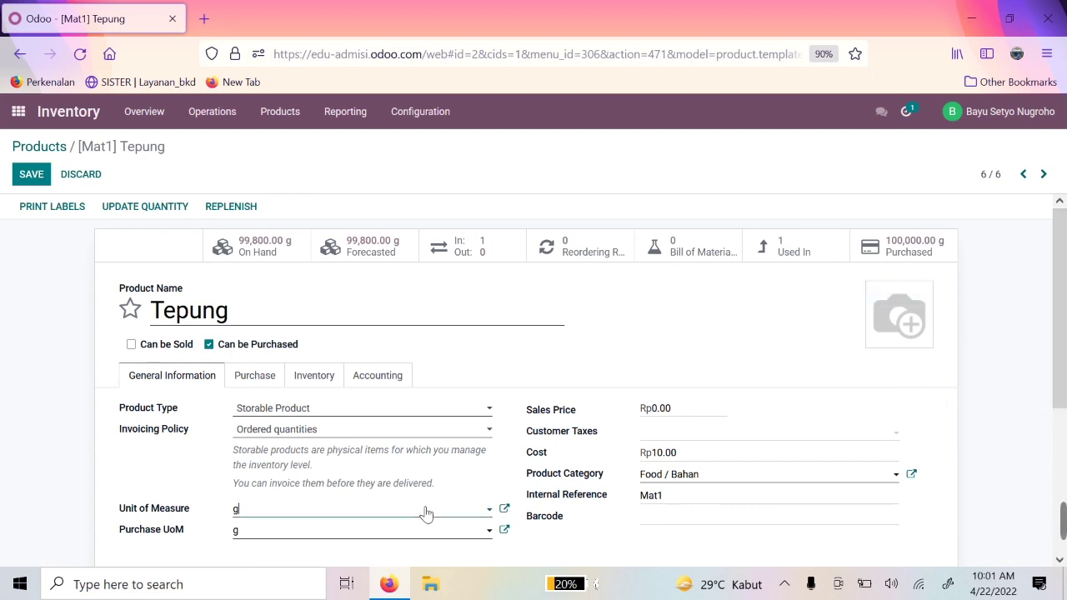
click(426, 514)
scroll(321, 527, down, 1)
scroll(321, 528, down, 2)
scroll(288, 398, up, 4)
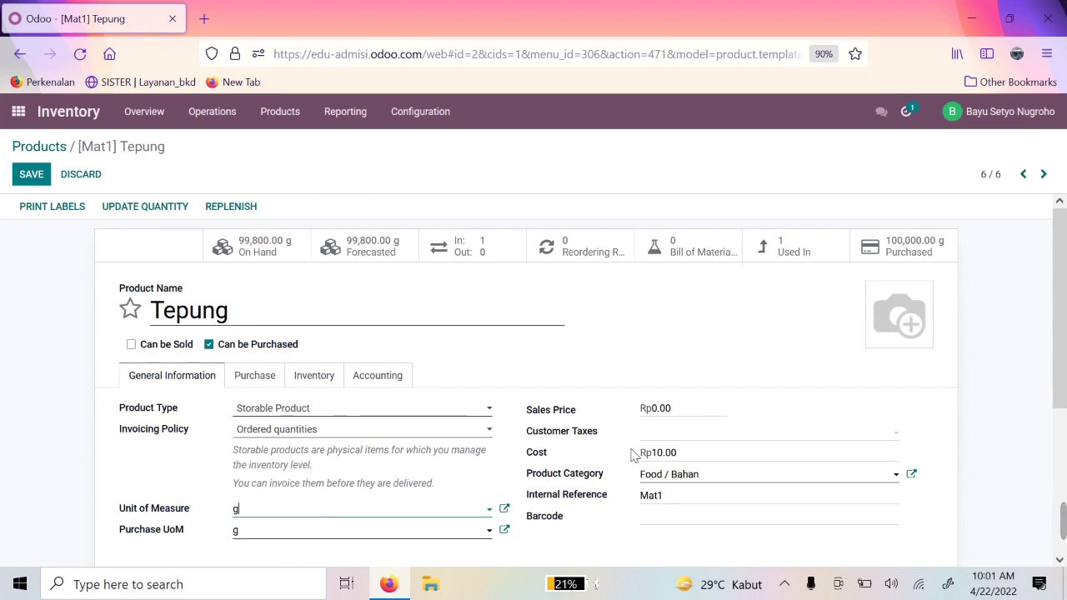
Step: Check Tepung's cost, sales price and available product categories, leaving the values as they are
click(667, 453)
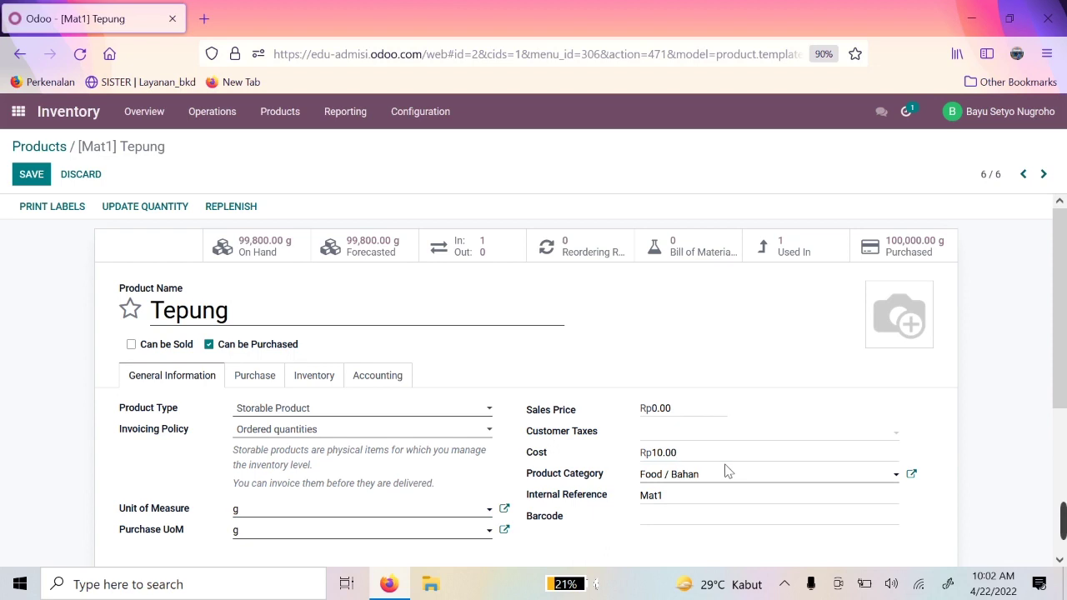
click(672, 409)
click(677, 453)
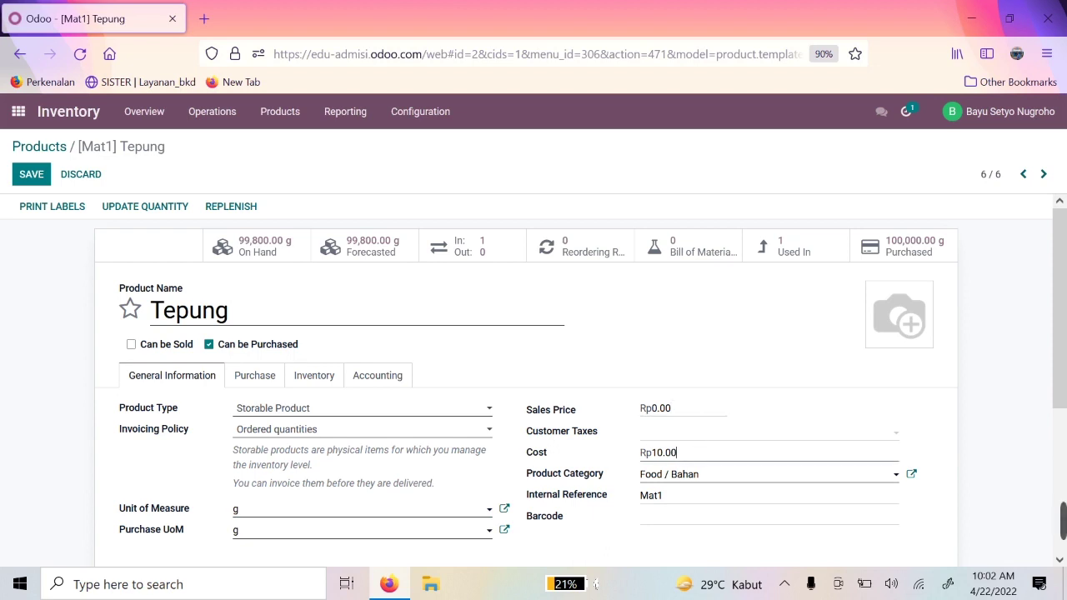
drag(672, 453, 651, 454)
key(End)
click(699, 474)
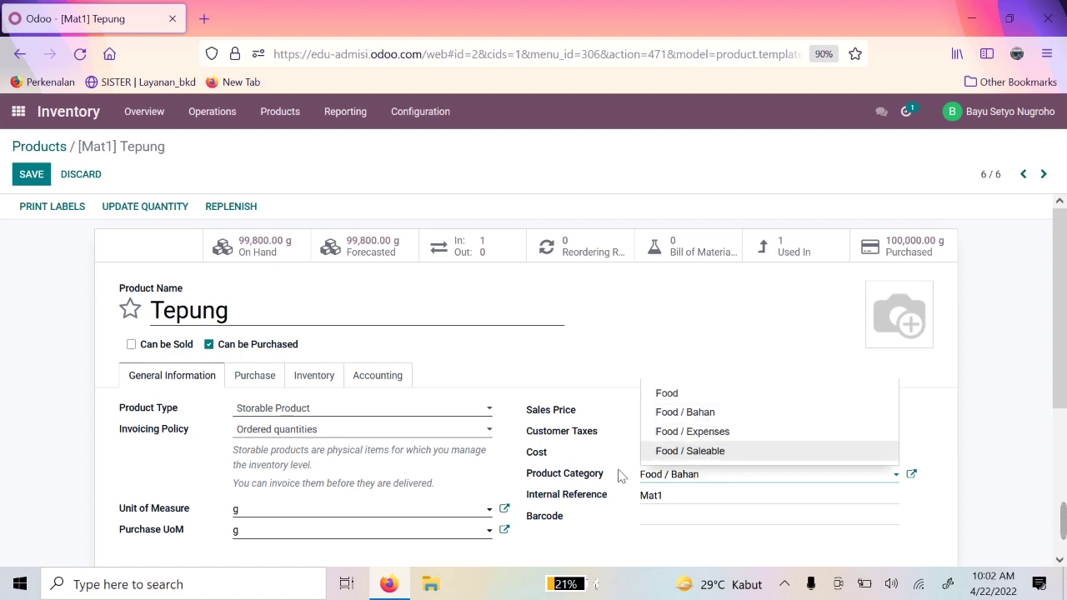
click(892, 499)
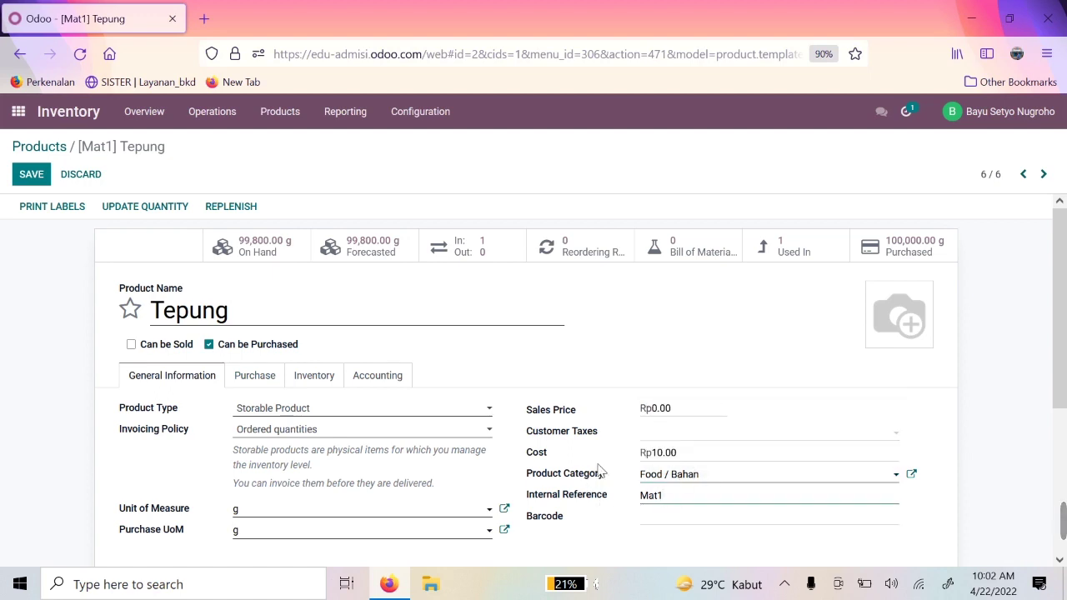
Step: Review Tepung's purchase, inventory and accounting details, and return to the product list
scroll(750, 446, down, 3)
scroll(750, 446, up, 2)
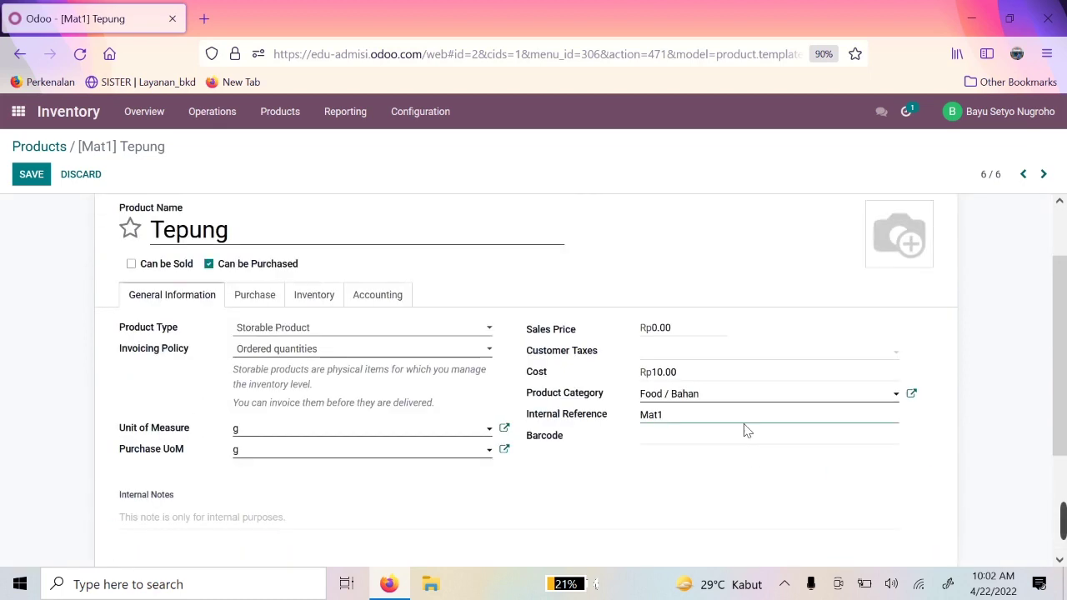
click(282, 302)
click(329, 300)
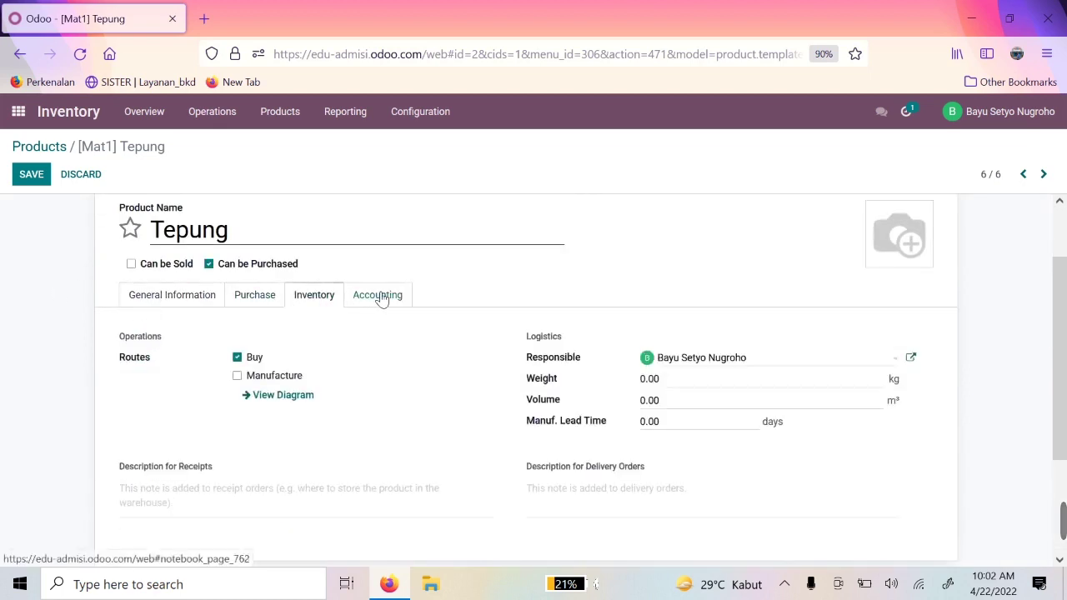
click(379, 298)
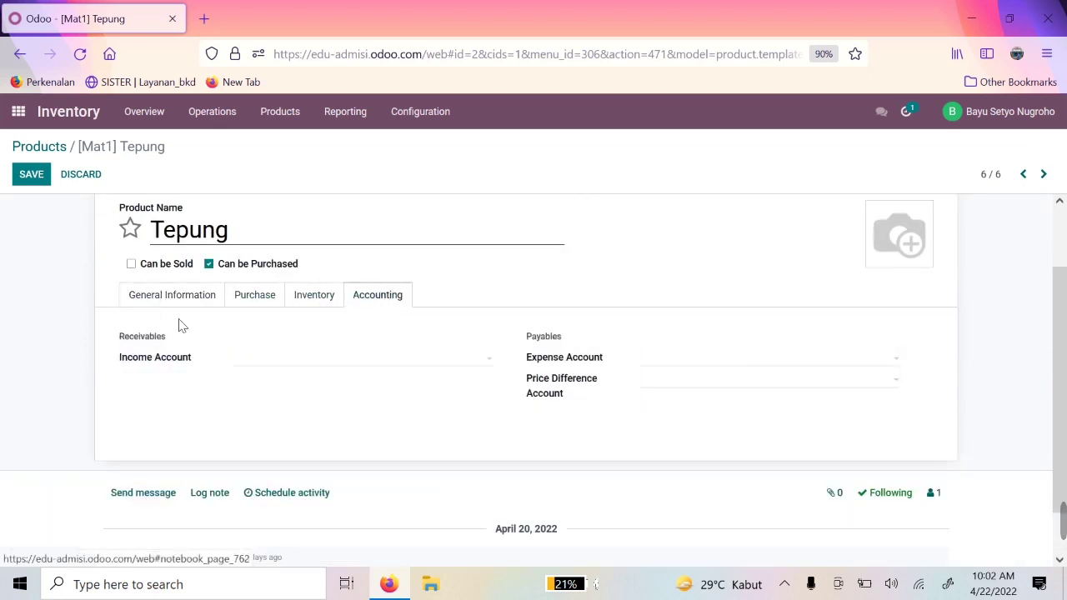
click(287, 301)
scroll(282, 316, up, 1)
click(64, 149)
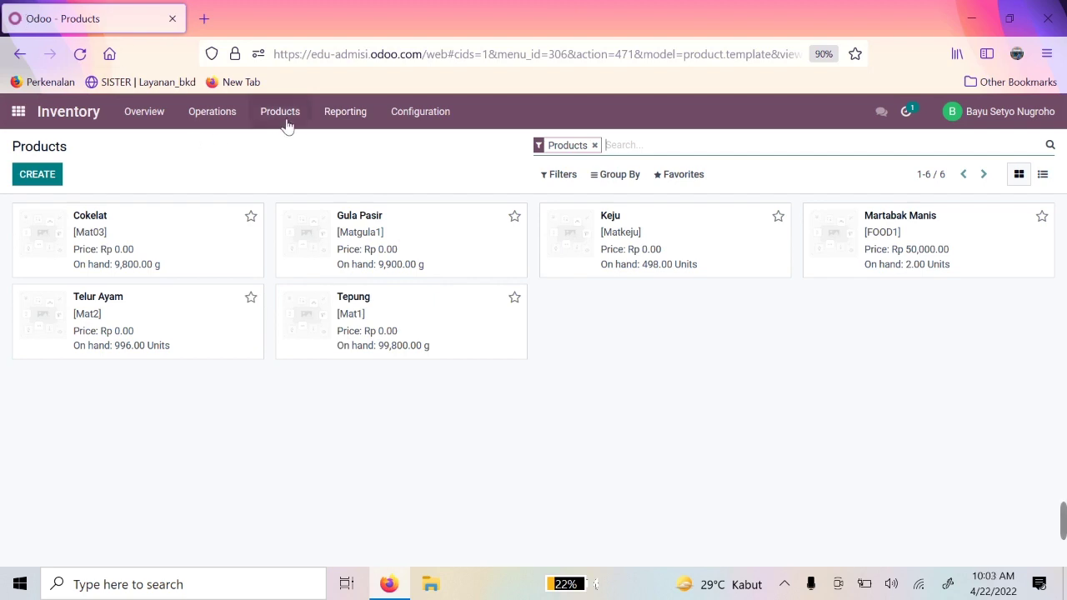
Step: Switch from Inventory to the Purchase app and show its requests for quotation
click(423, 115)
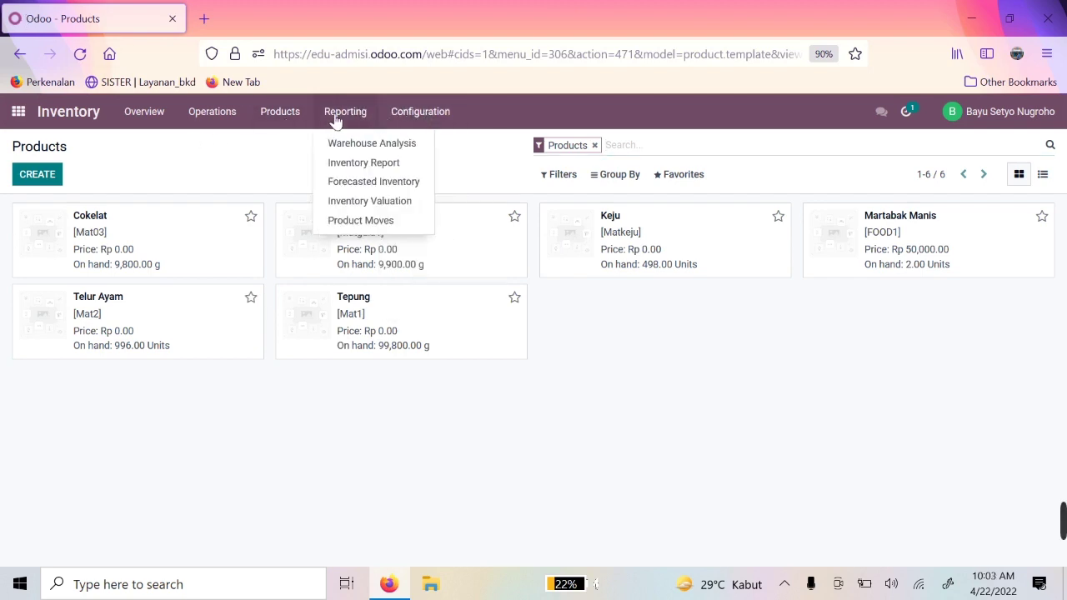
click(167, 117)
click(19, 115)
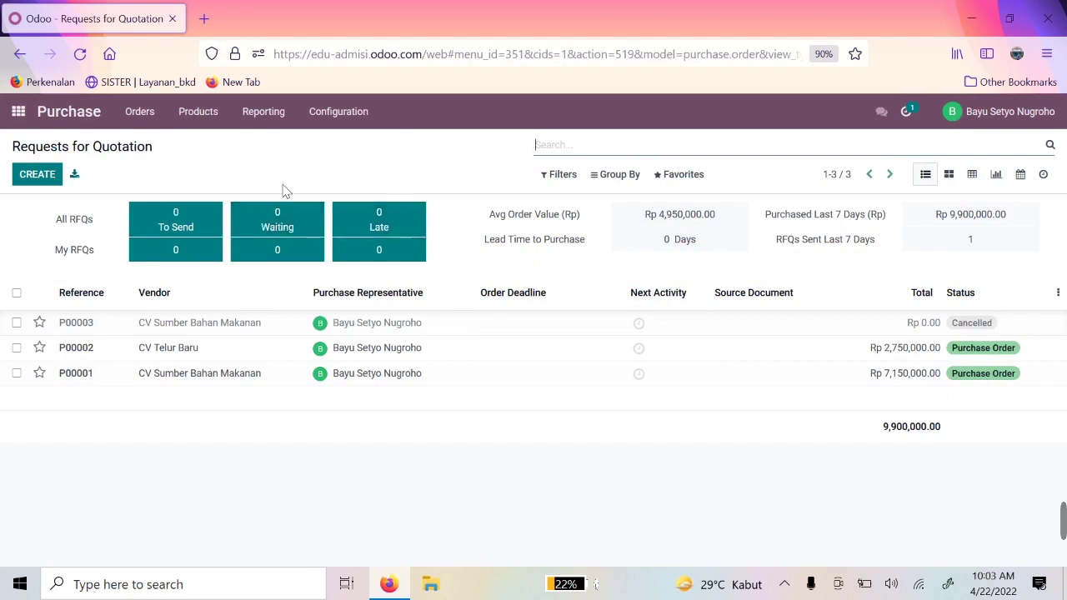
click(19, 115)
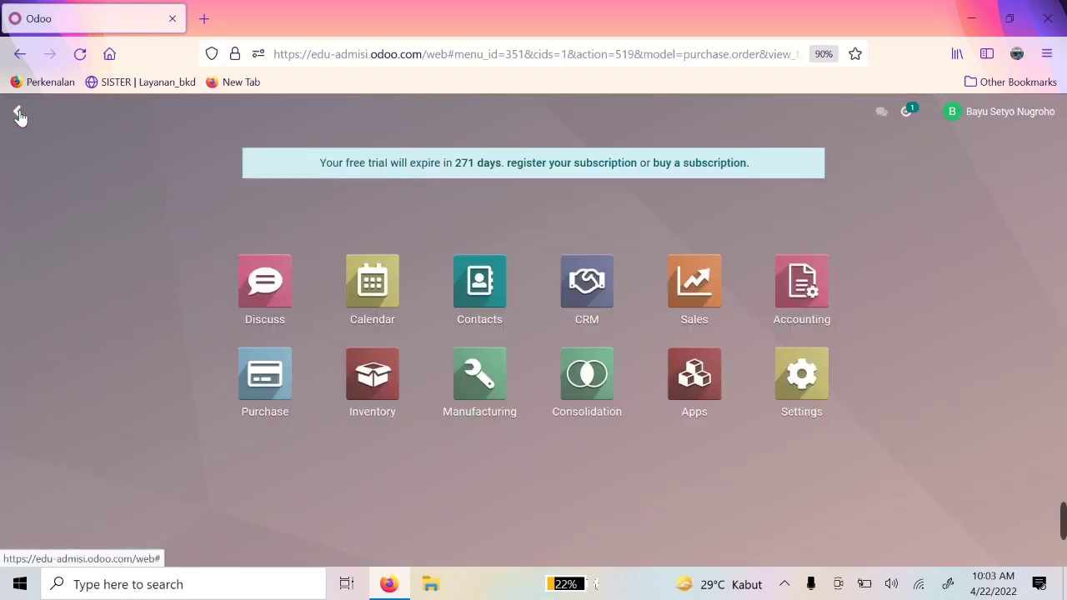
click(19, 114)
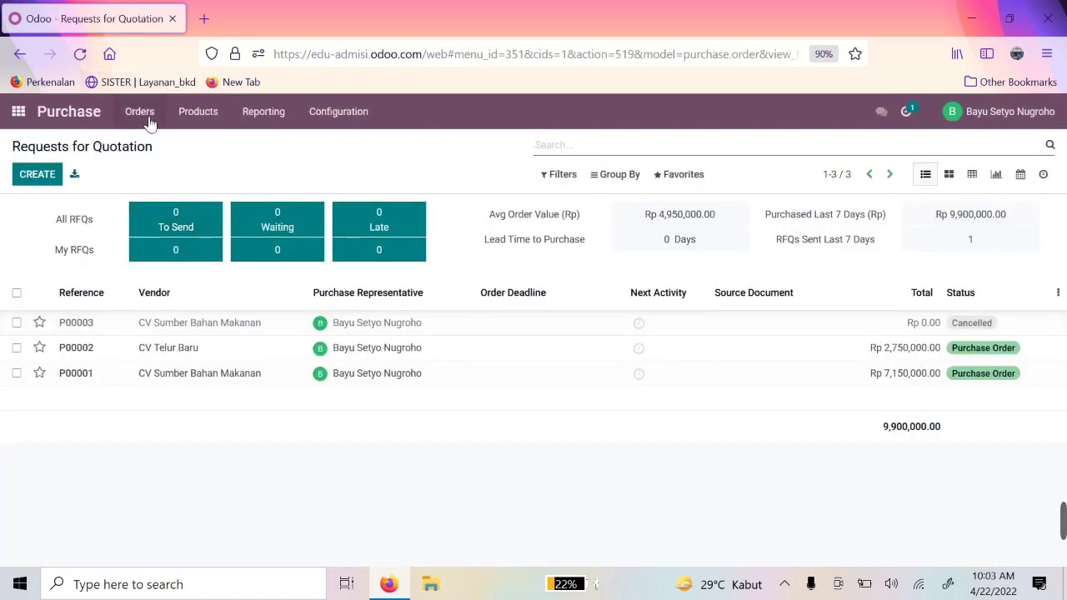
Step: Look through the purchasing configuration and product options, and open the vendors list
click(353, 125)
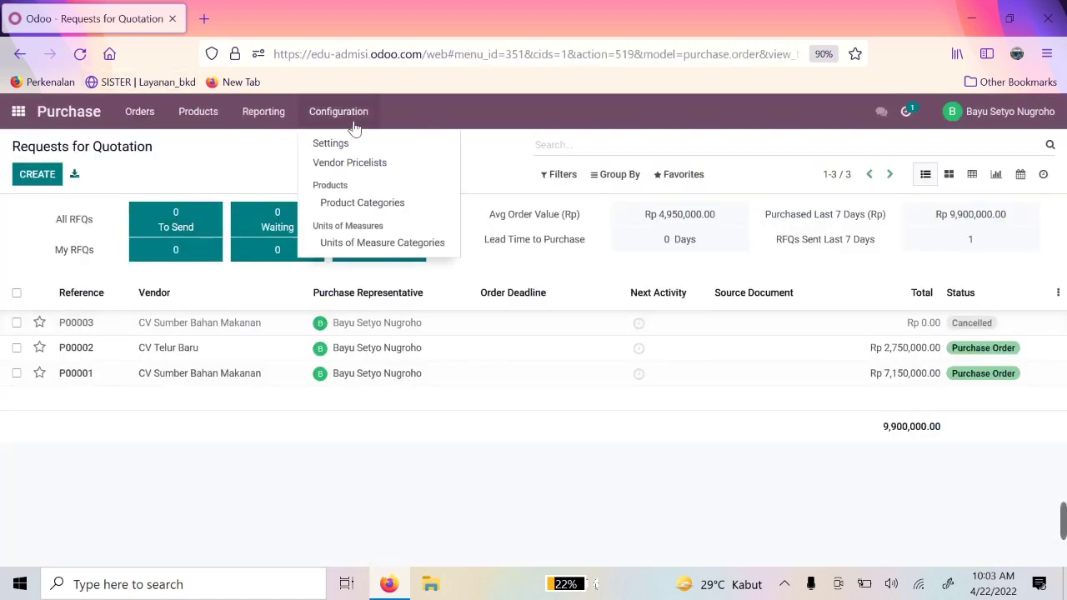
mouse_move(221, 128)
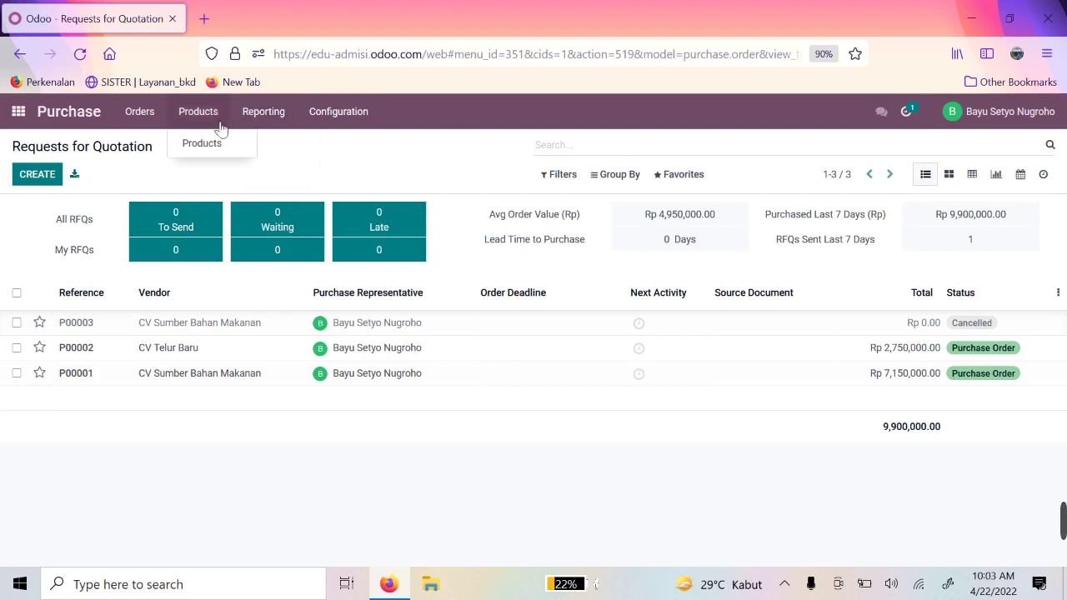
mouse_move(165, 125)
click(156, 180)
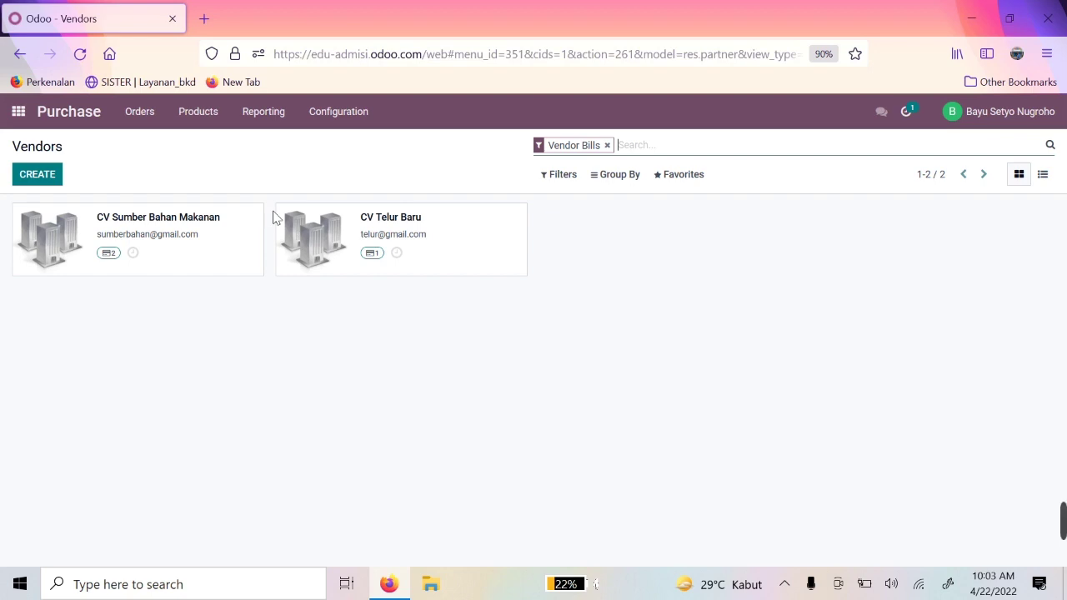
Step: Review the vendor record of CV Sumber Bahan Makanan and return to the vendors list
click(254, 246)
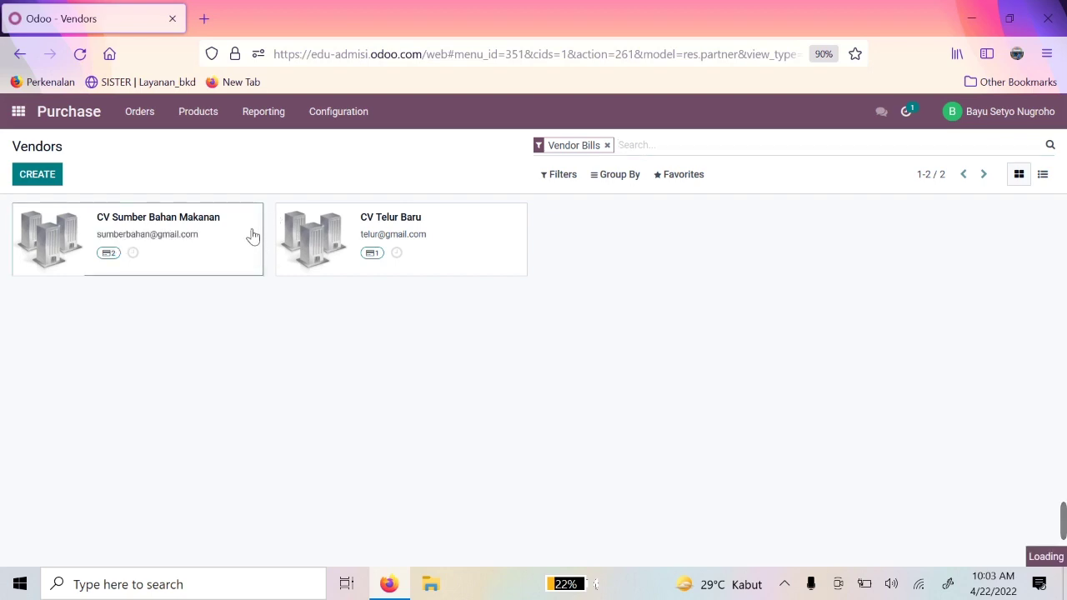
scroll(195, 336, down, 1)
scroll(202, 337, up, 1)
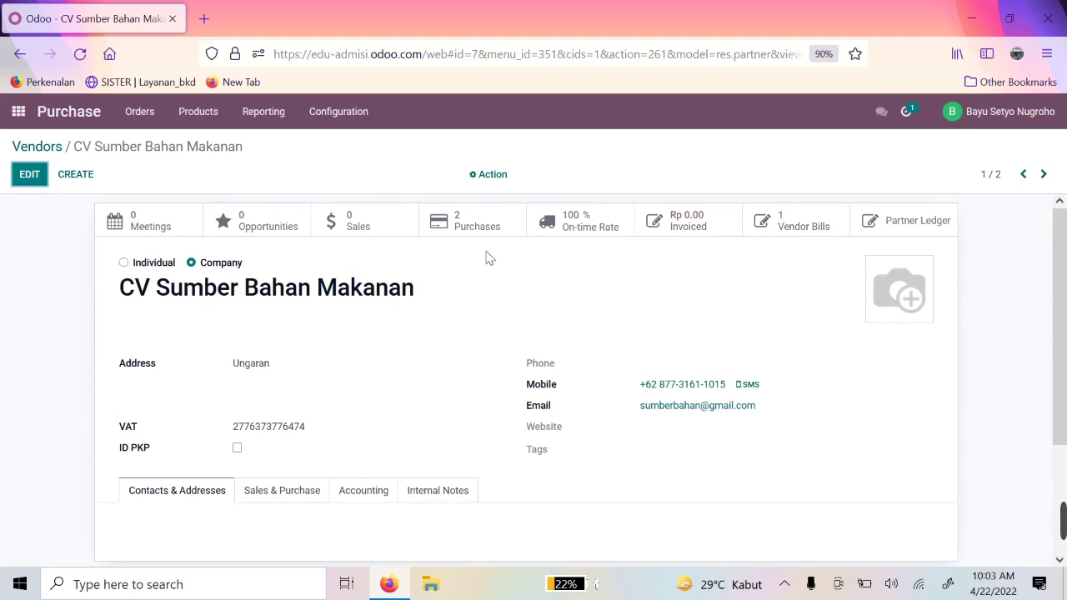
click(48, 149)
click(154, 121)
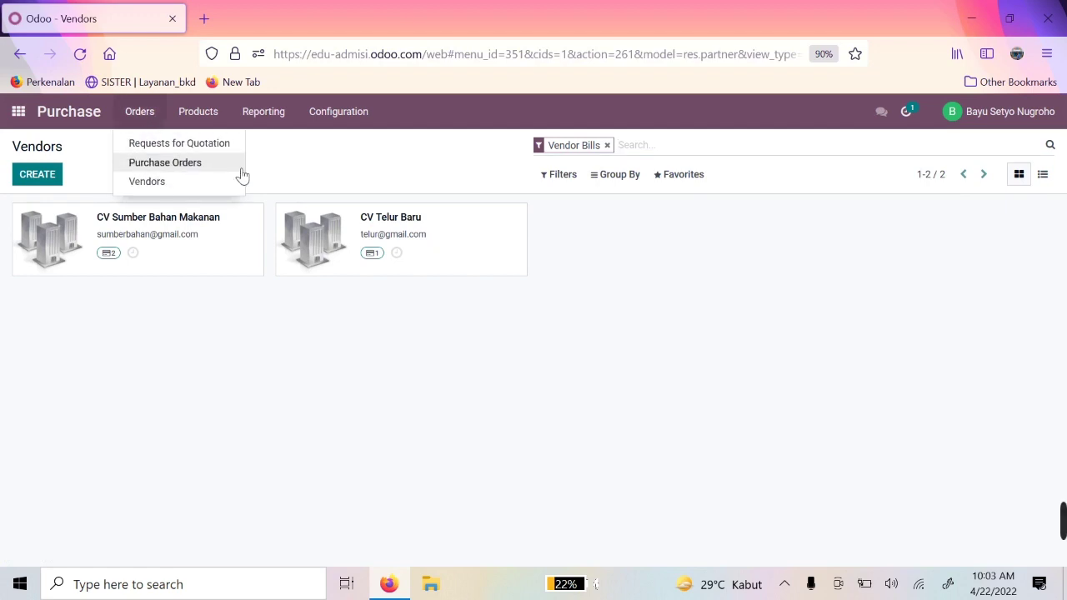
click(206, 124)
click(275, 119)
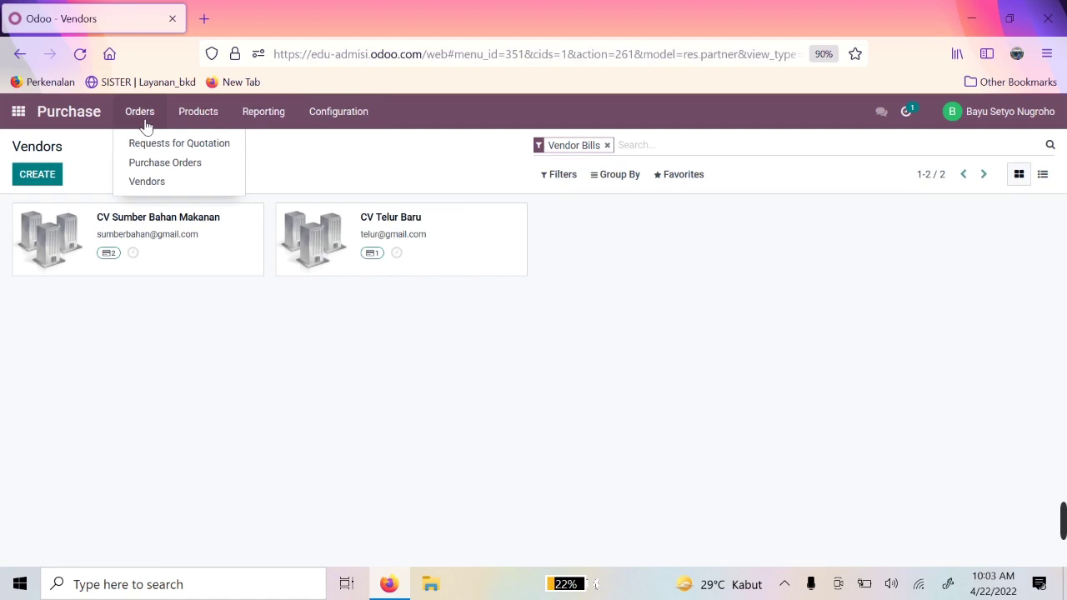
mouse_move(229, 121)
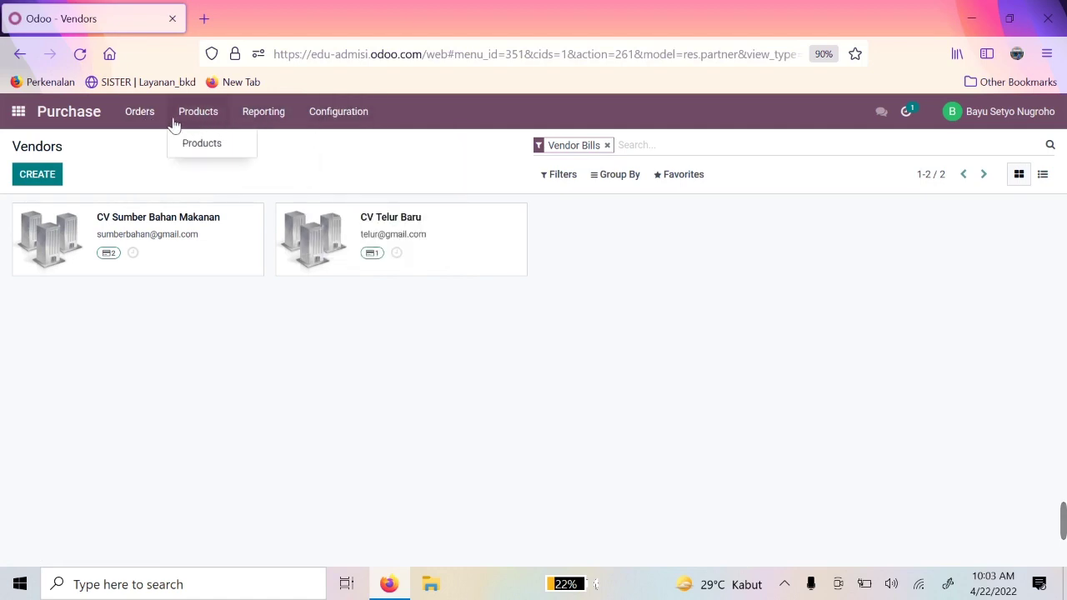
Step: Create a new request for quotation with CV Sumber Bahan Makanan as the vendor
mouse_move(160, 123)
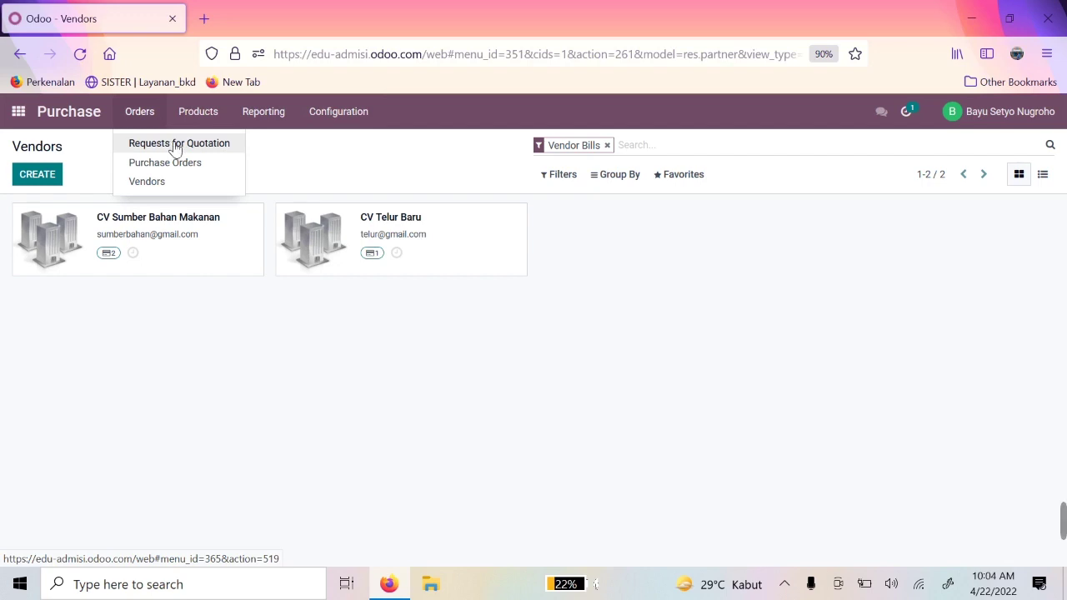
click(173, 149)
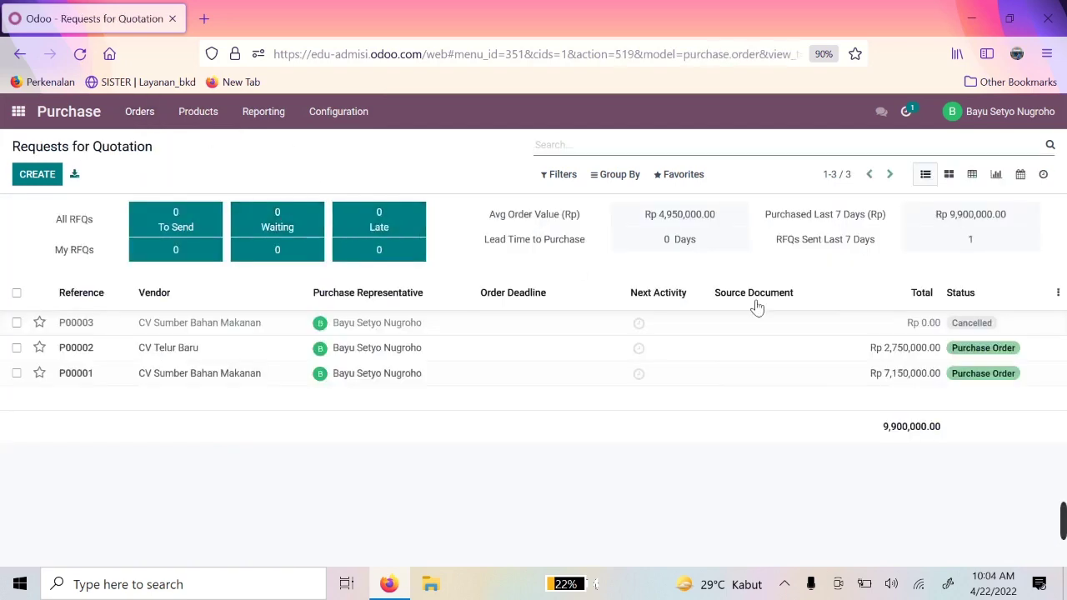
click(35, 180)
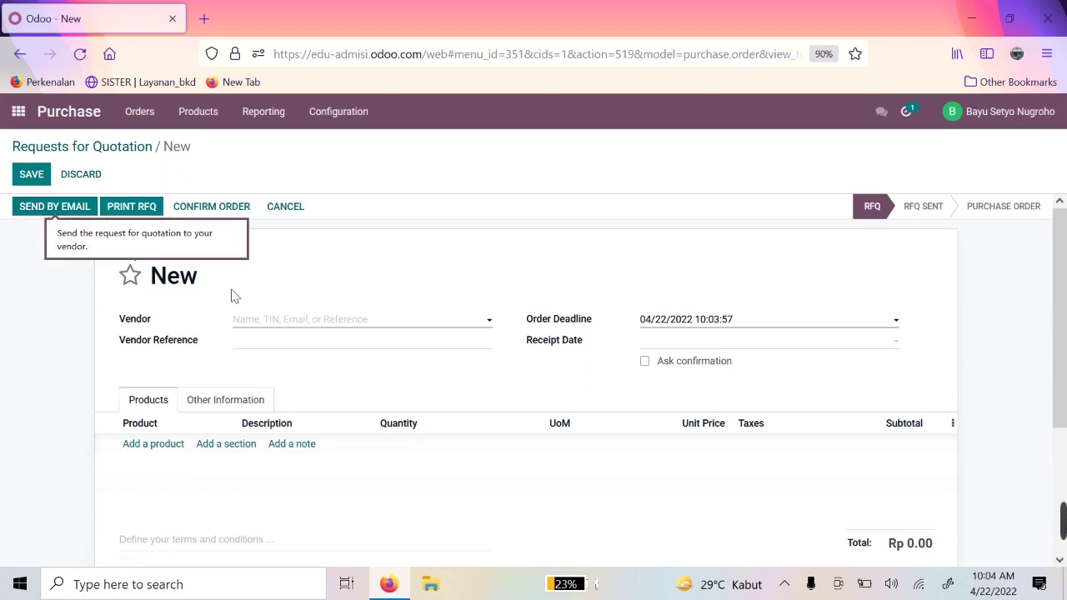
click(260, 324)
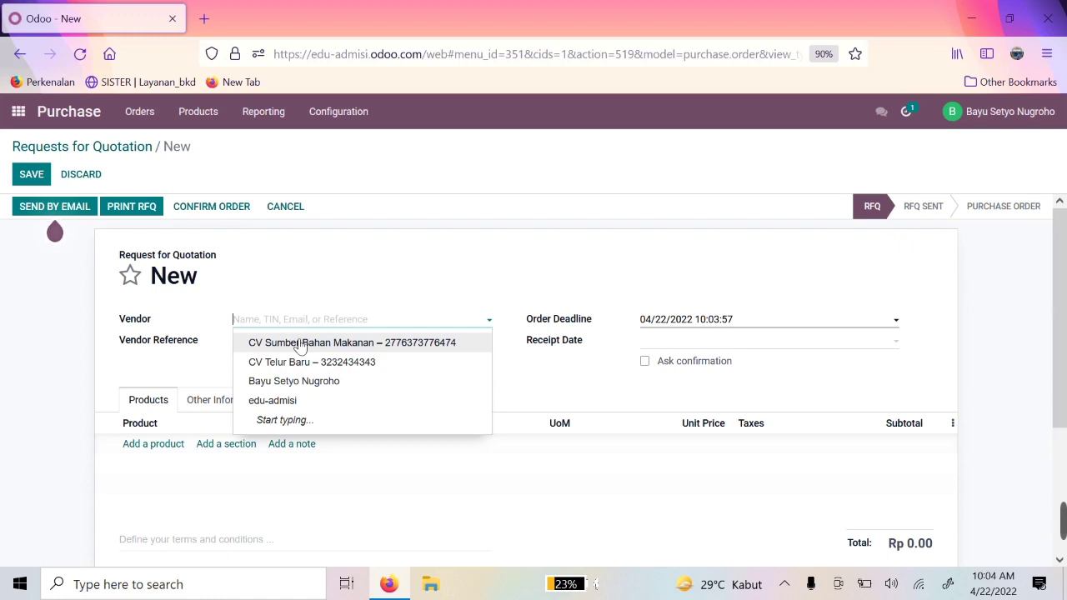
click(299, 345)
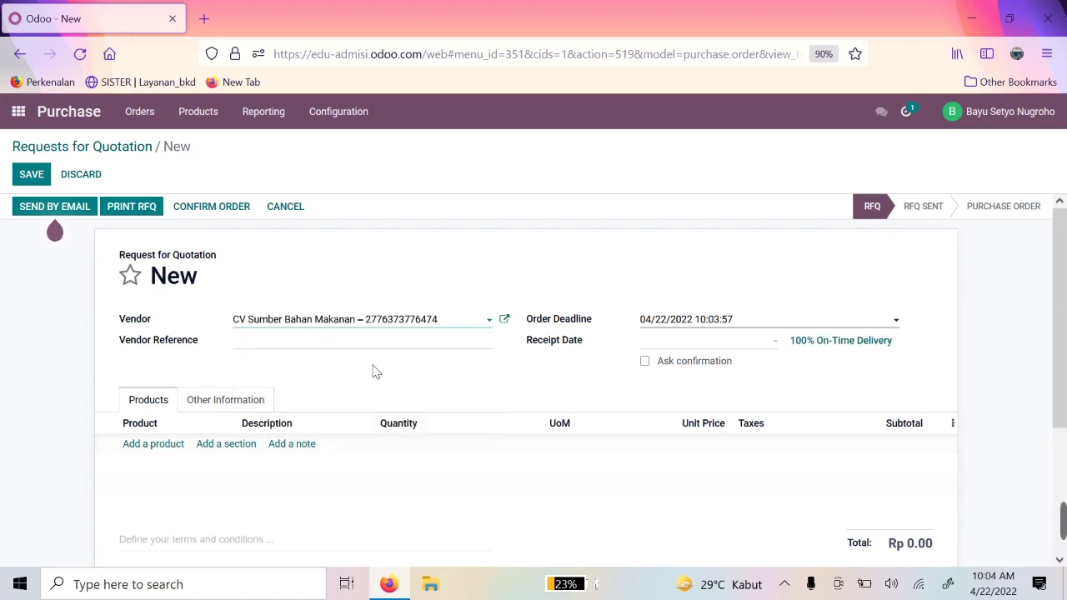
Step: Add the product [Mat03] Cokelat as a line on the request for quotation
click(151, 447)
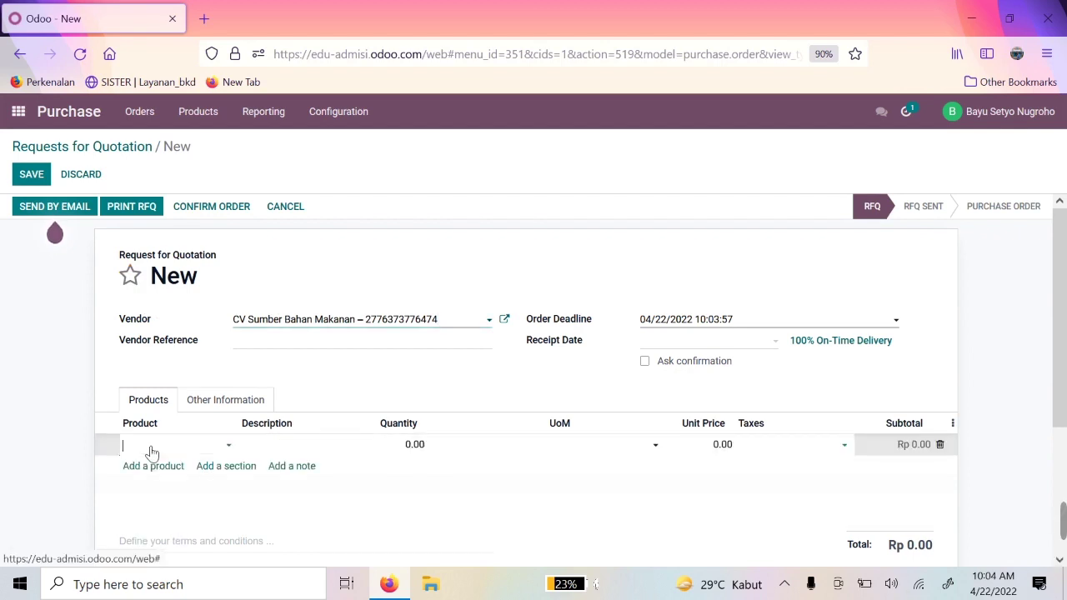
click(229, 448)
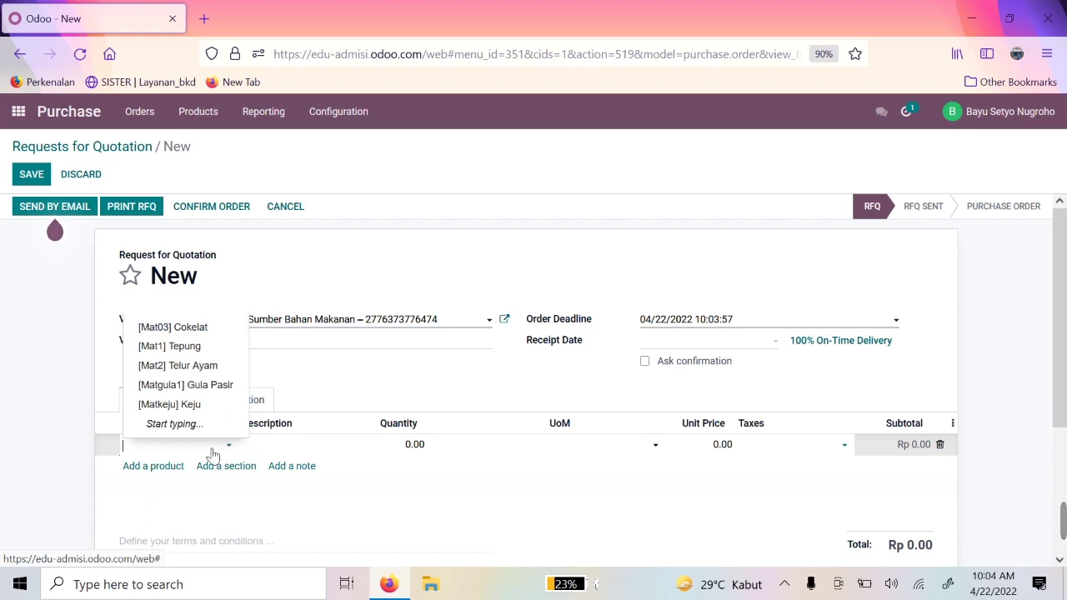
click(153, 448)
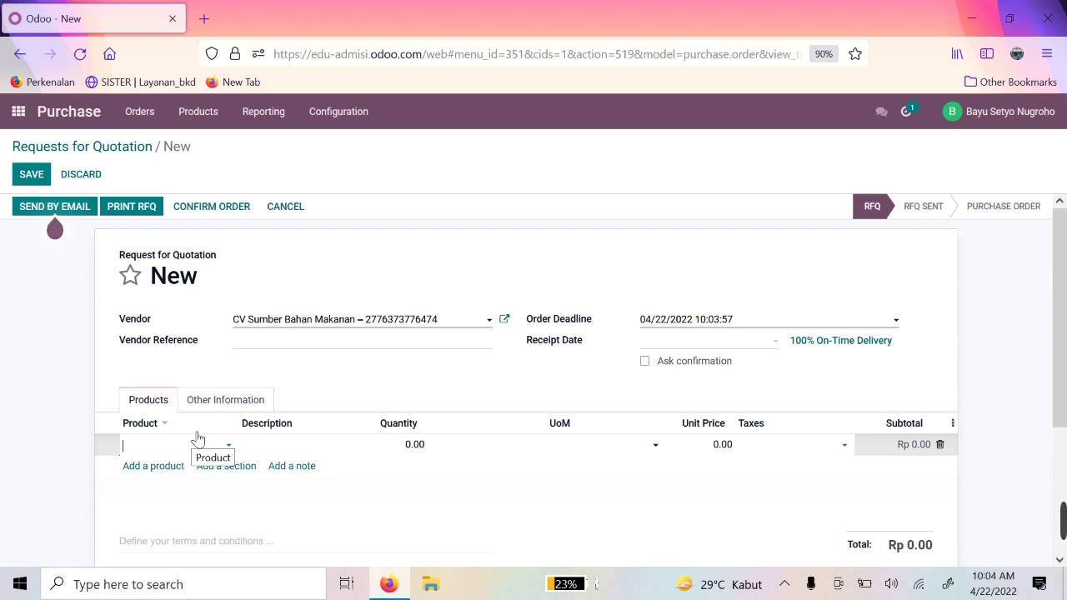
click(202, 444)
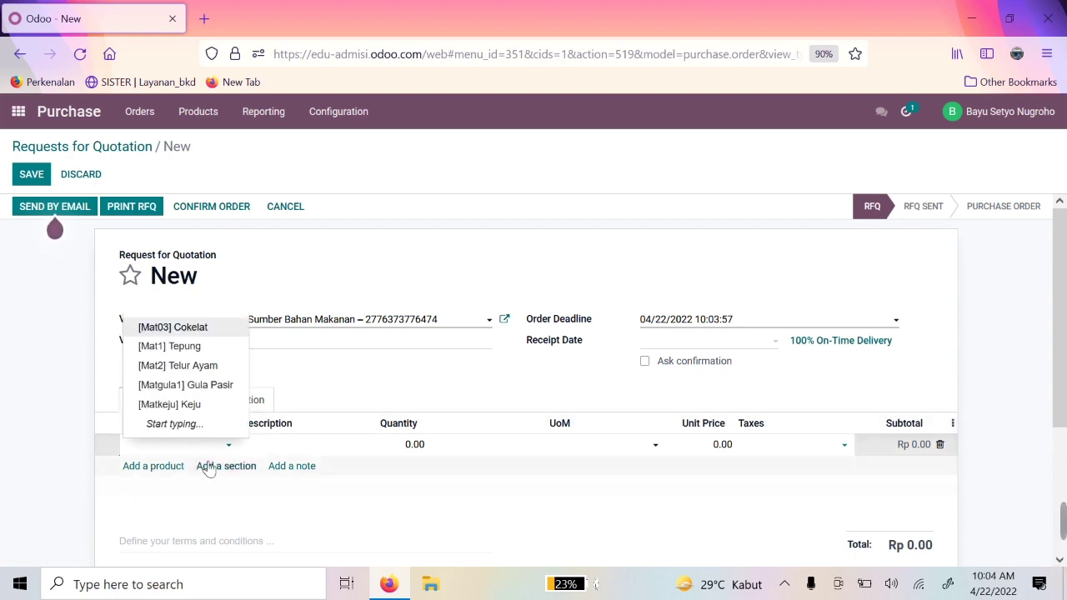
click(205, 330)
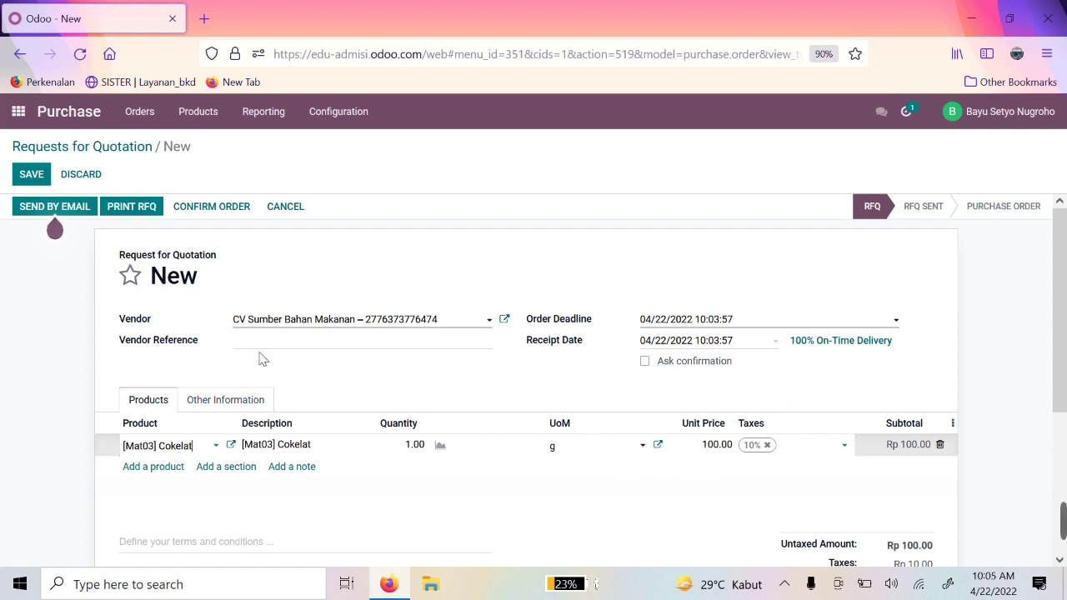
Step: Review the vendor reference, receipt date and order deadline, and check the vendor's on-time delivery report before returning to the request
click(361, 340)
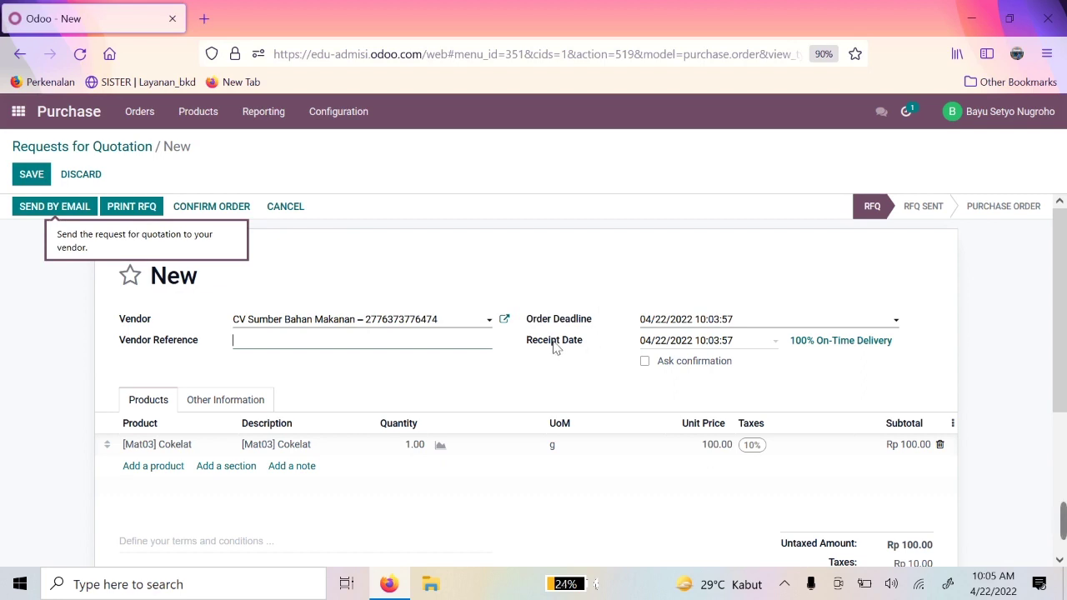
mouse_move(555, 348)
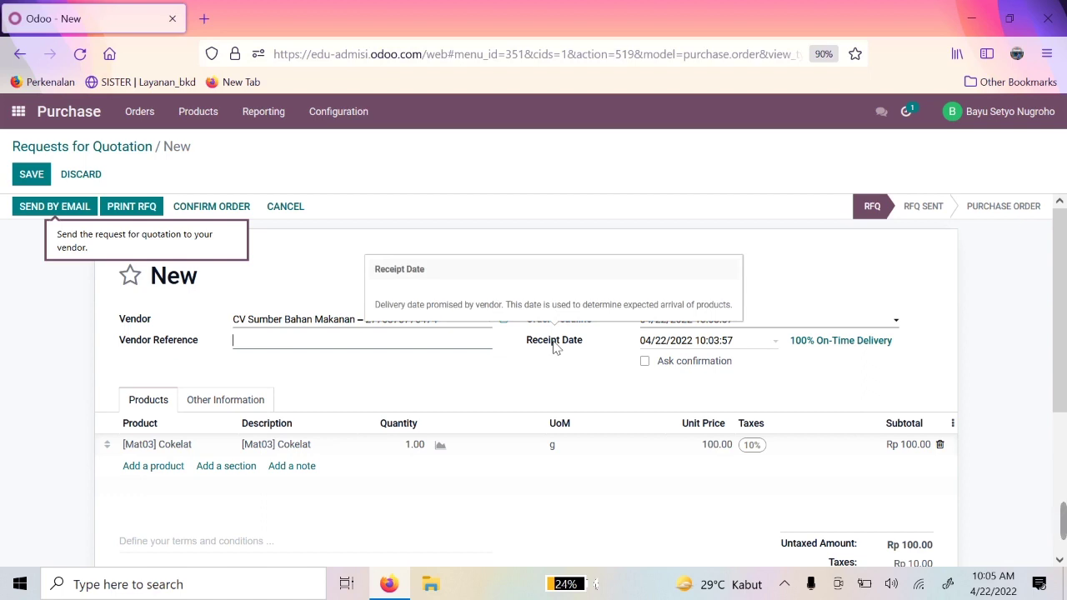
mouse_move(548, 325)
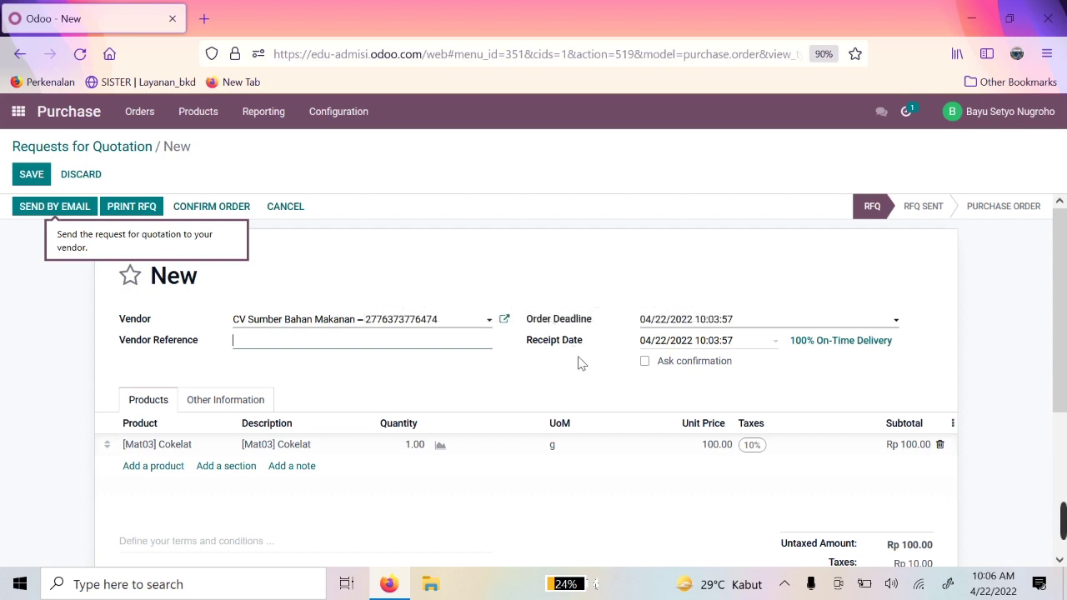
click(845, 347)
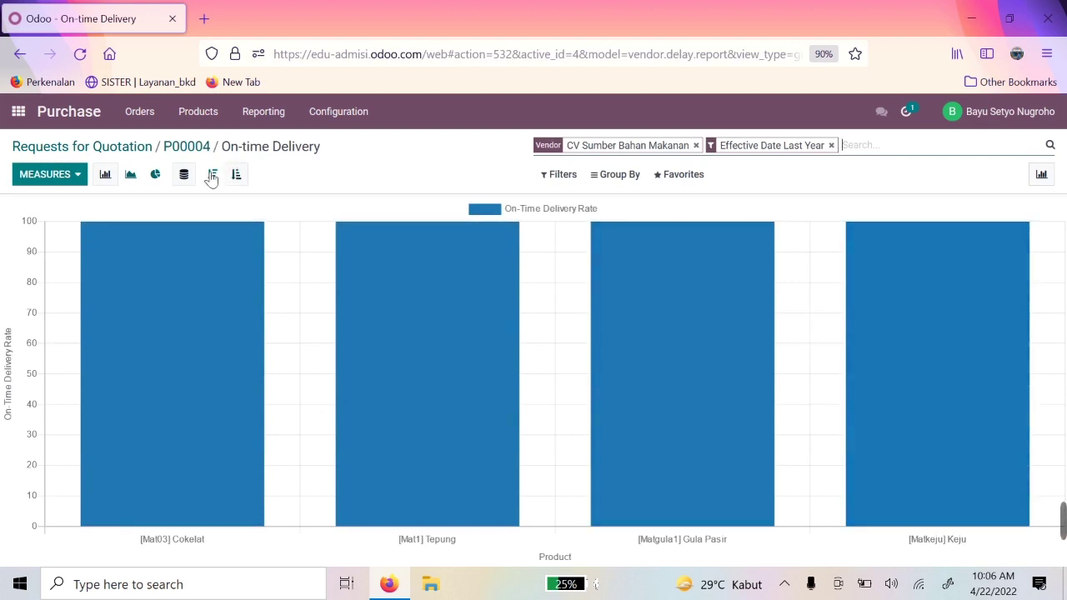
click(177, 149)
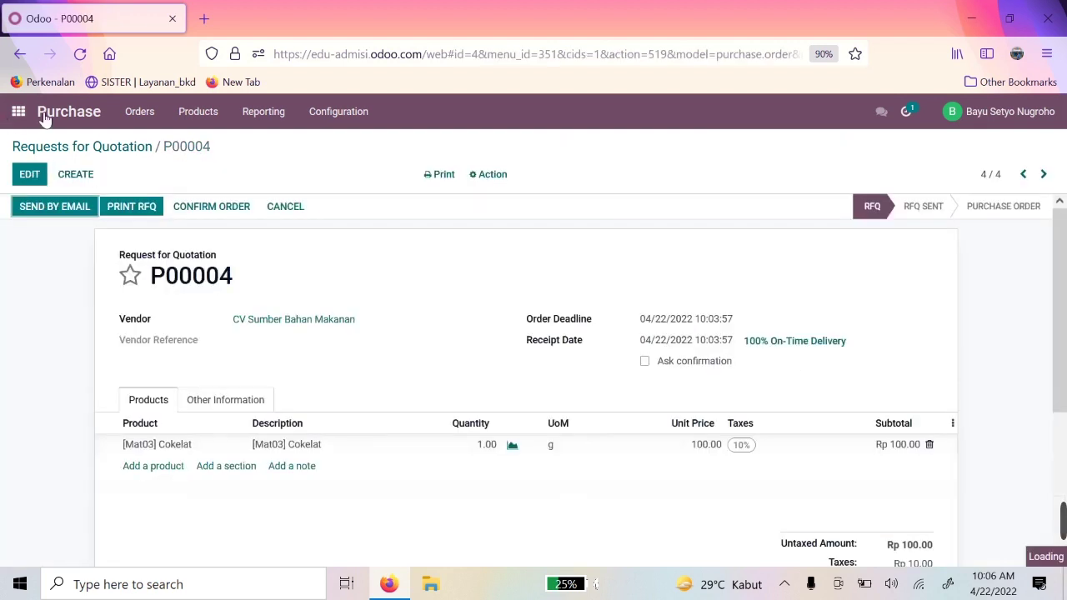
Step: Open the new Cokelat request for editing, look over its dates, and return to the requests for quotation list
click(29, 174)
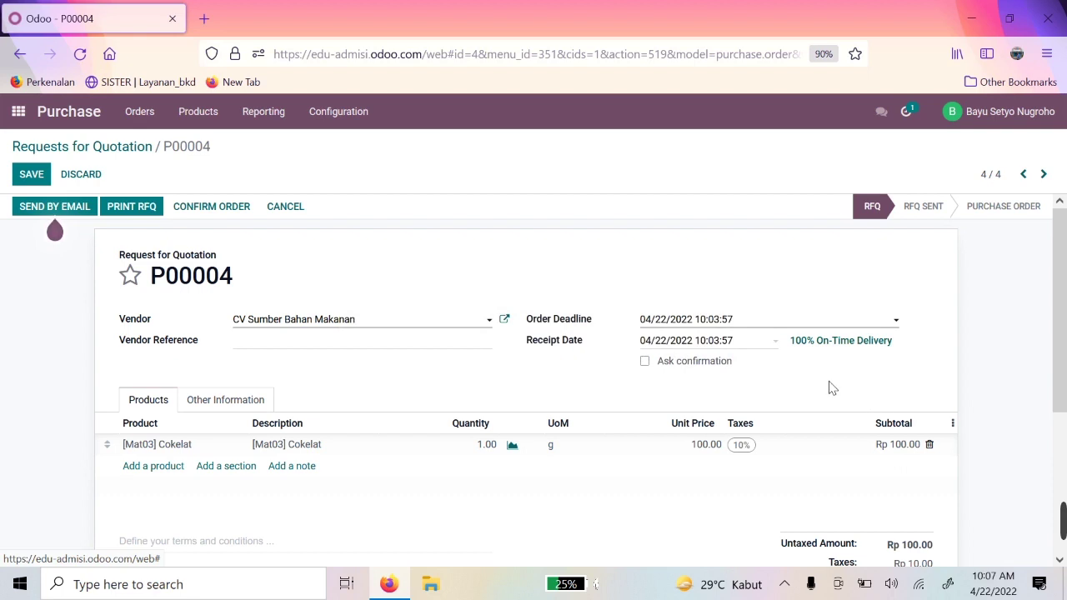
mouse_move(841, 369)
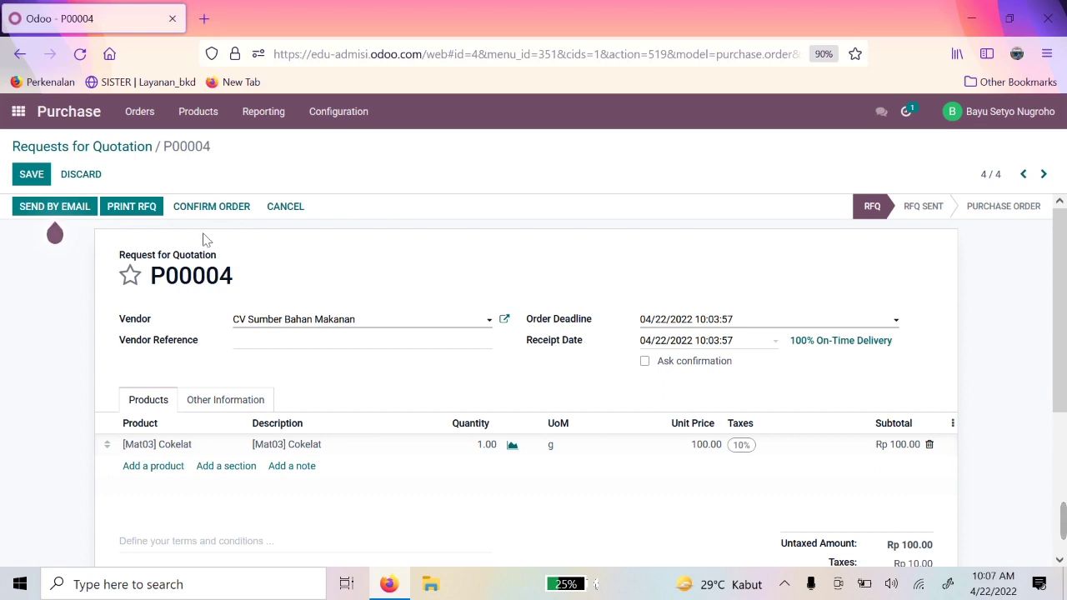
click(108, 148)
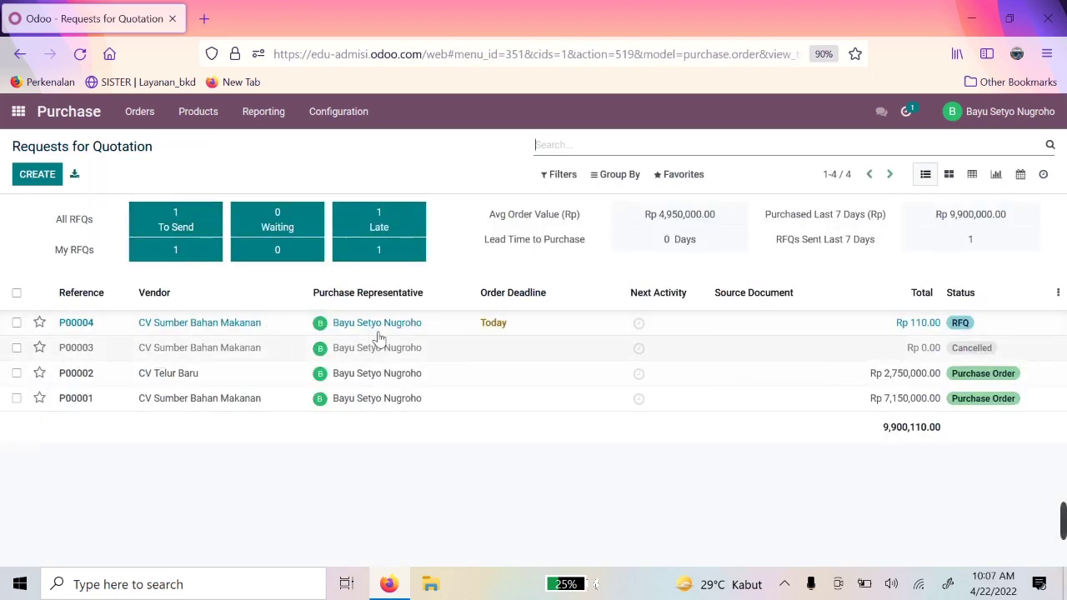
Step: Look at the cancelled order's other information, and review the confirmed CV Sumber Bahan Makanan purchase order
click(246, 357)
click(229, 404)
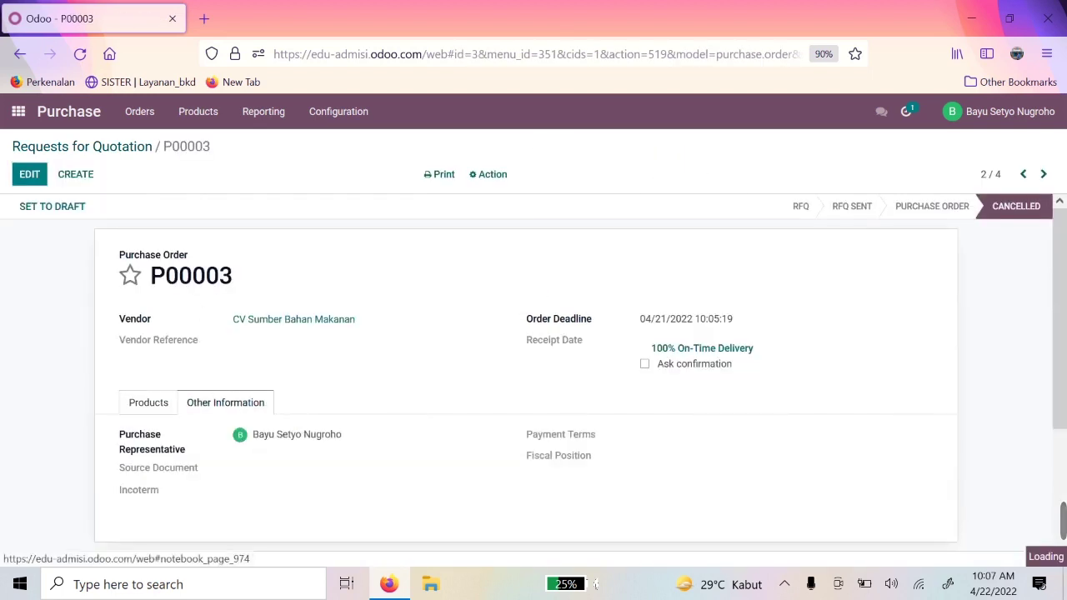
click(215, 397)
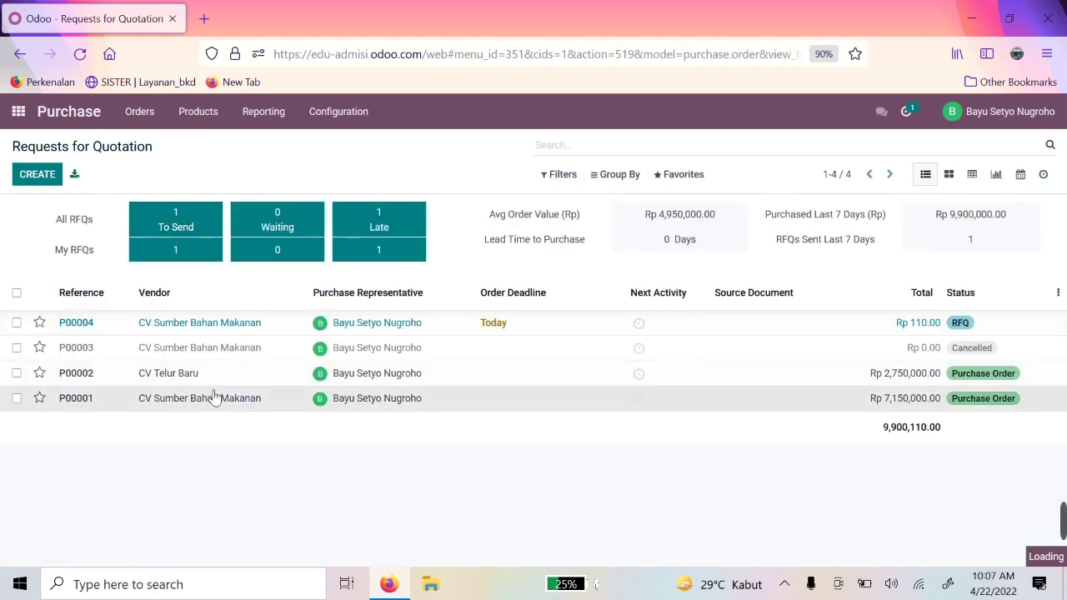
scroll(584, 317, down, 4)
scroll(603, 396, up, 4)
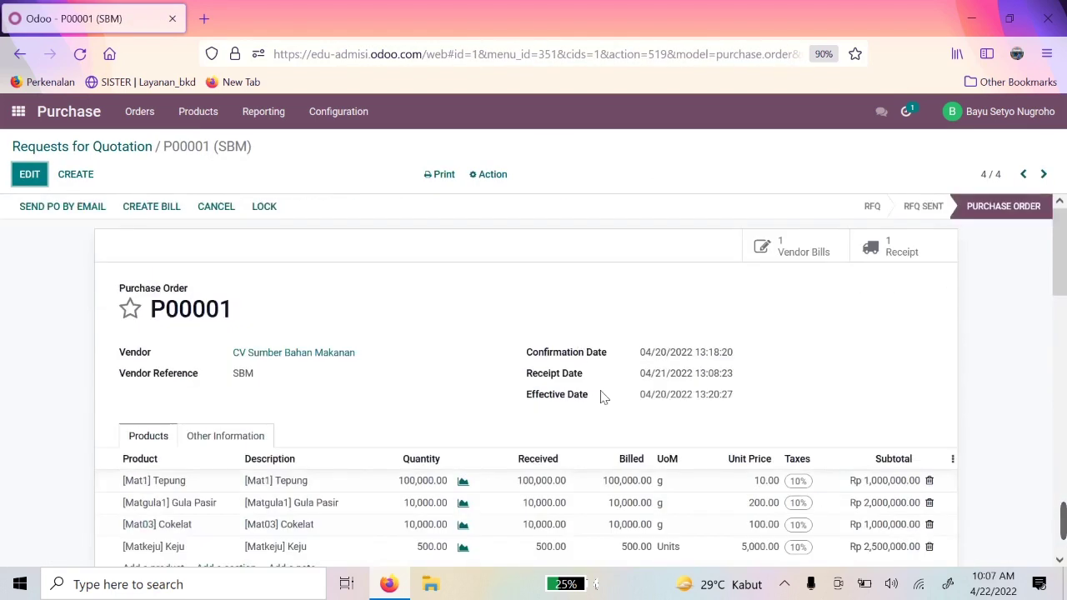
scroll(692, 454, down, 2)
scroll(409, 346, up, 3)
Step: Show the purchase orders list and review the orders from CV Sumber Bahan Makanan and CV Telur Baru
click(146, 116)
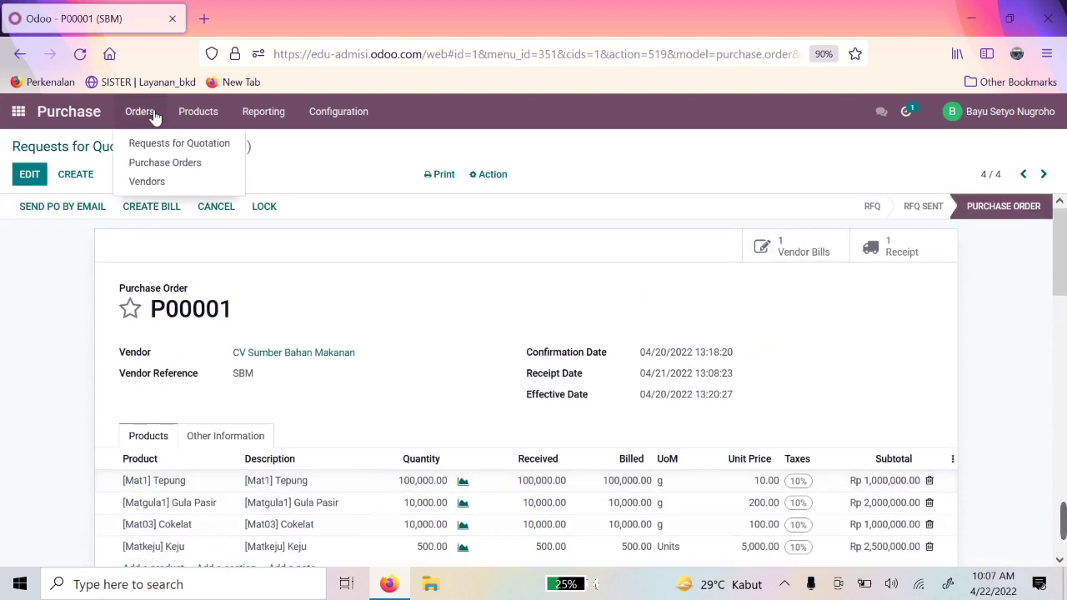
click(164, 166)
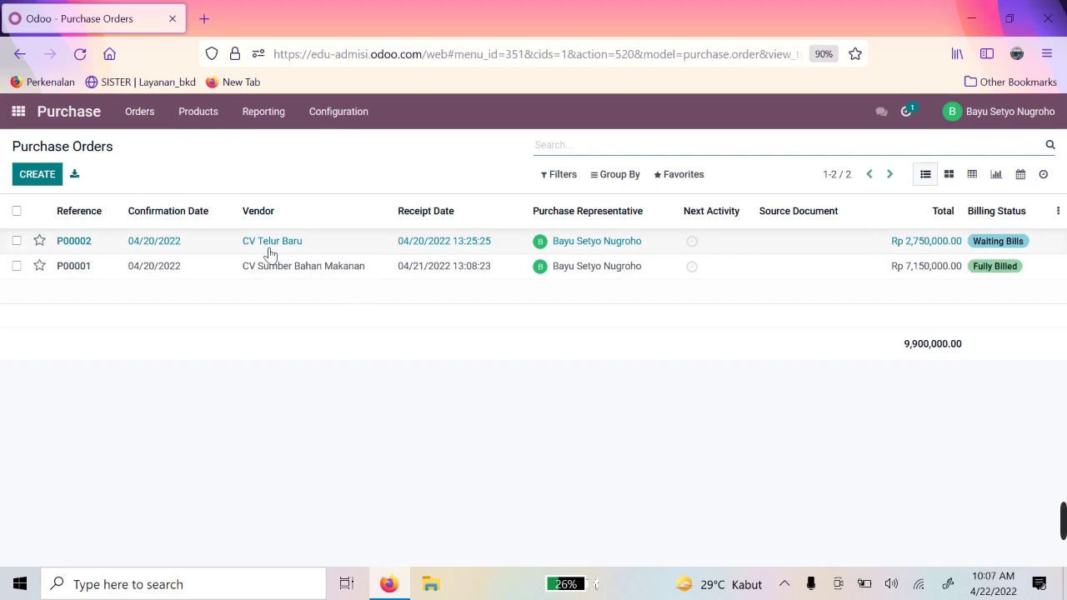
click(243, 270)
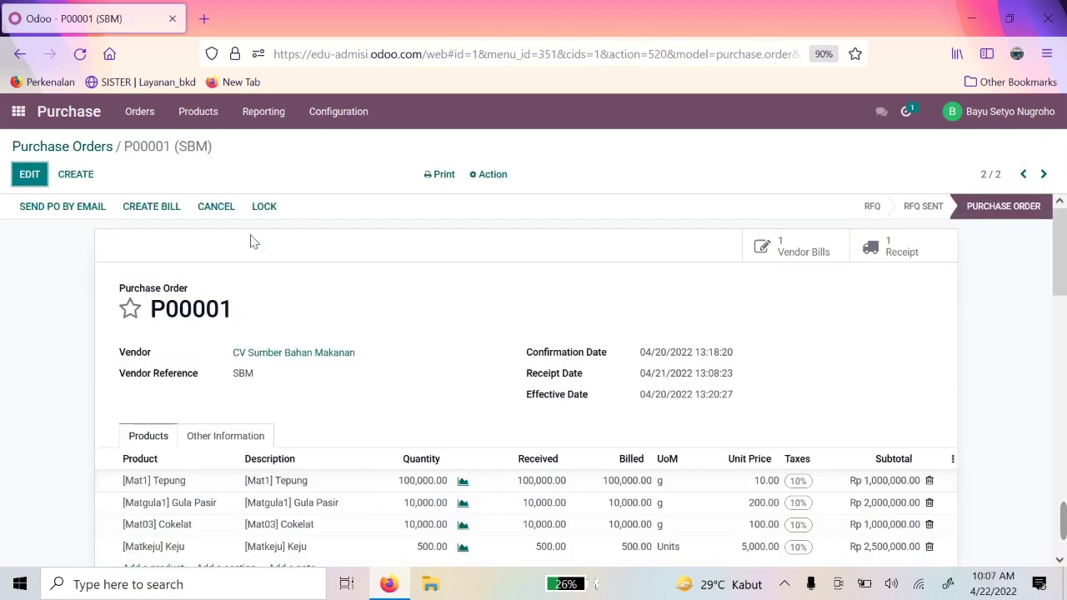
scroll(326, 338, down, 5)
scroll(329, 336, up, 5)
click(77, 146)
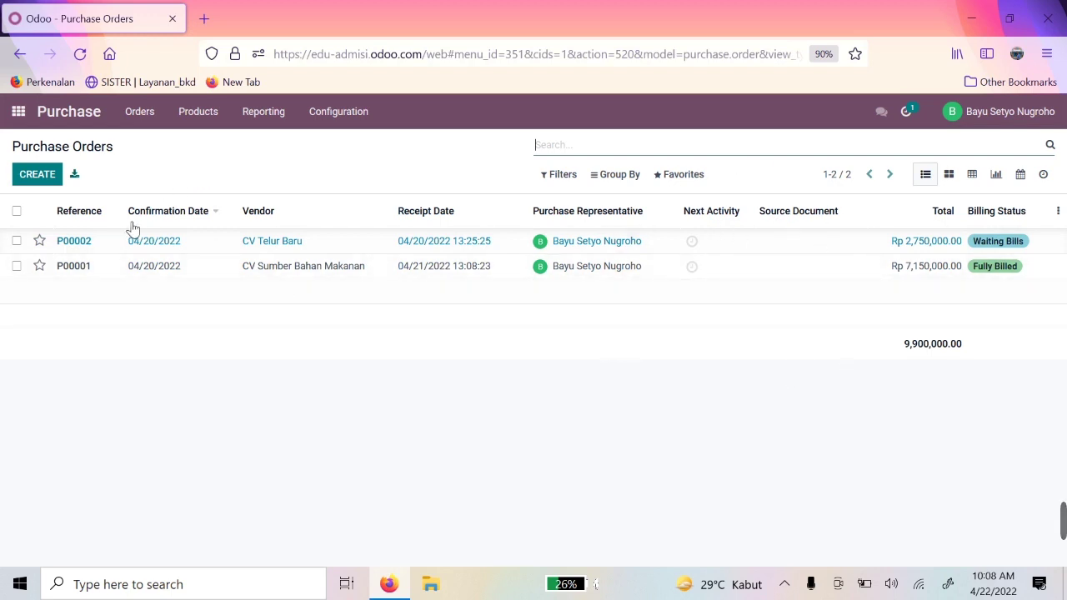
click(152, 122)
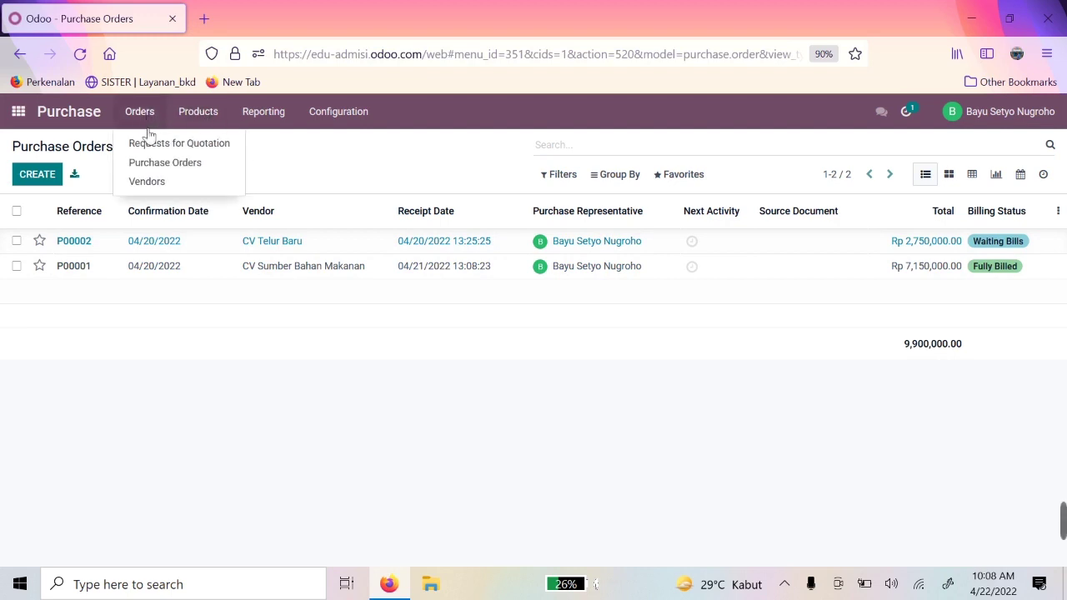
click(143, 244)
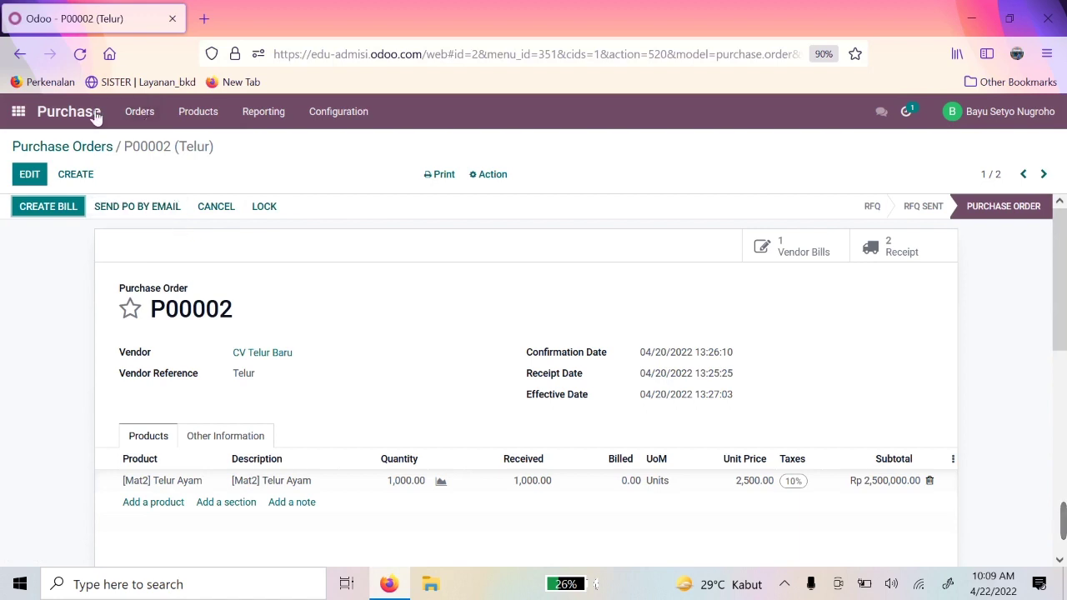
Step: Switch from Purchase to the Inventory app and show the receipts to process
click(27, 118)
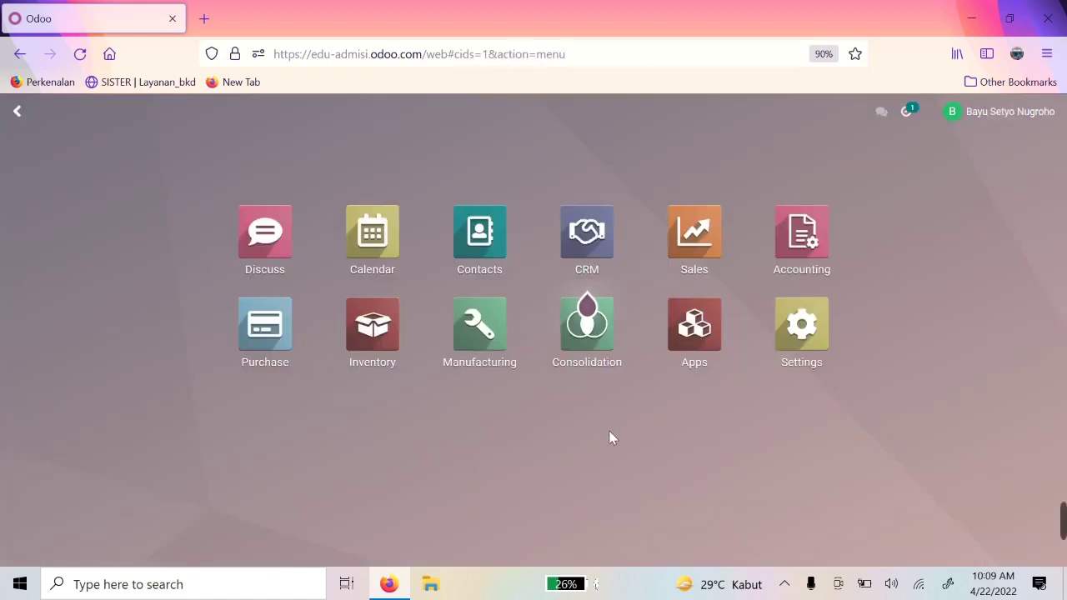
click(351, 331)
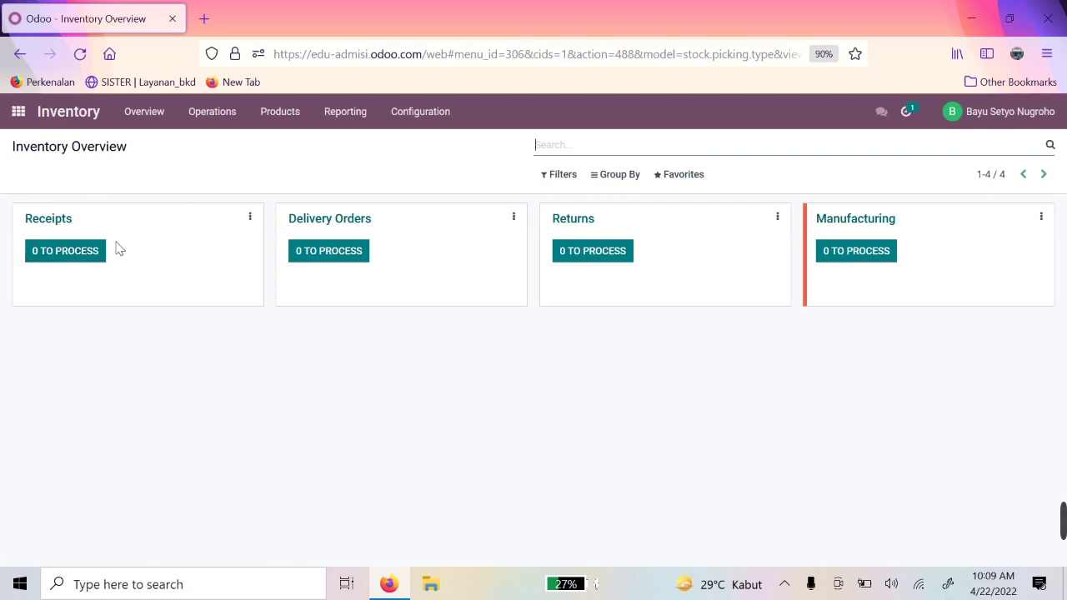
click(66, 264)
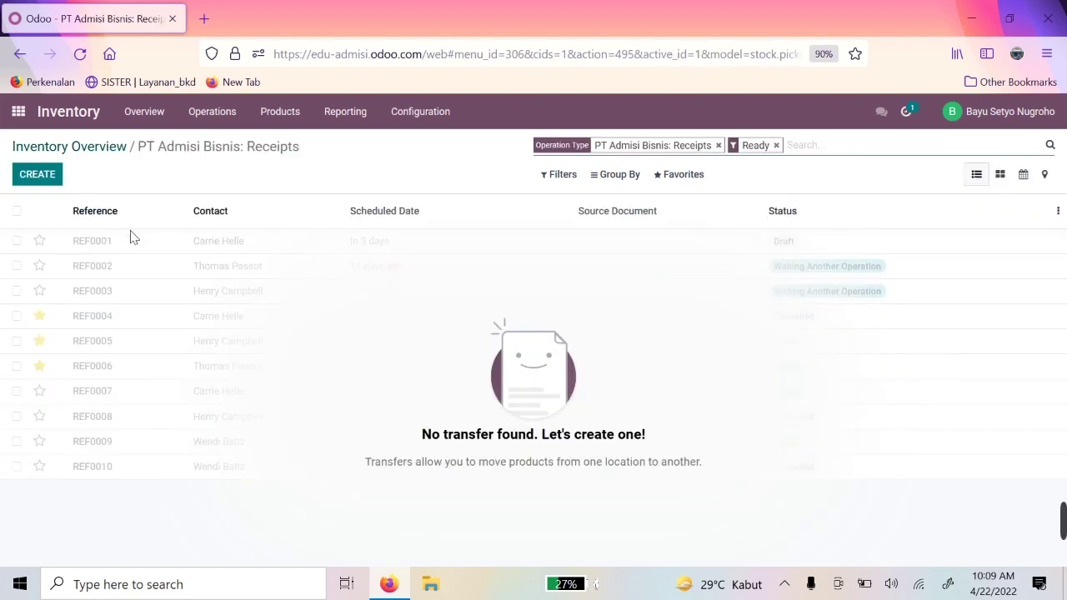
Step: Remove the Ready and operation type filters from the receipts, and open the receipt from CV Sumber Bahan Makanan
click(776, 145)
click(718, 145)
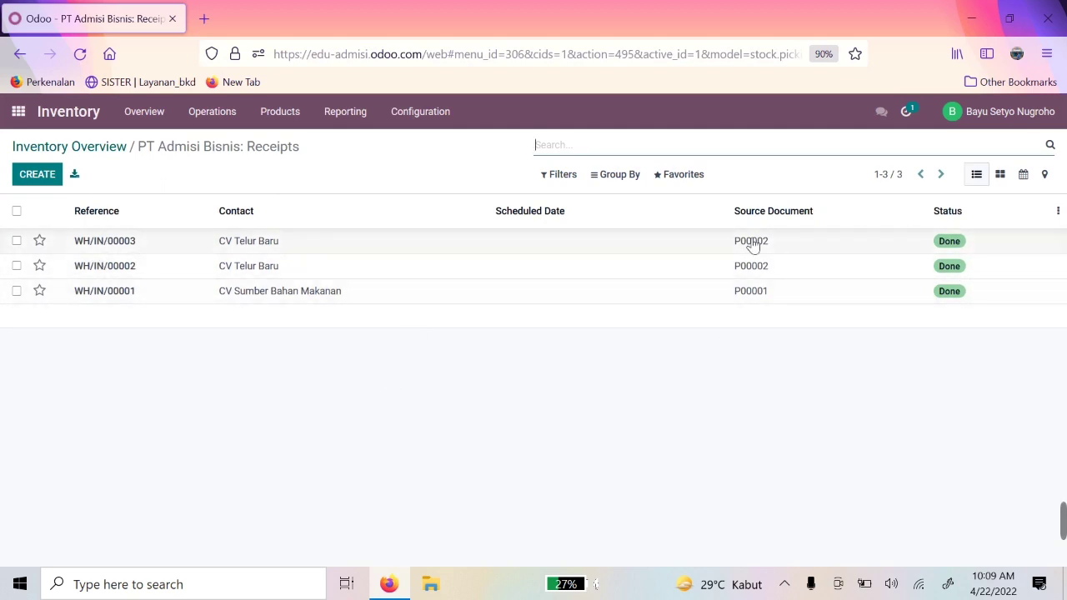
click(214, 293)
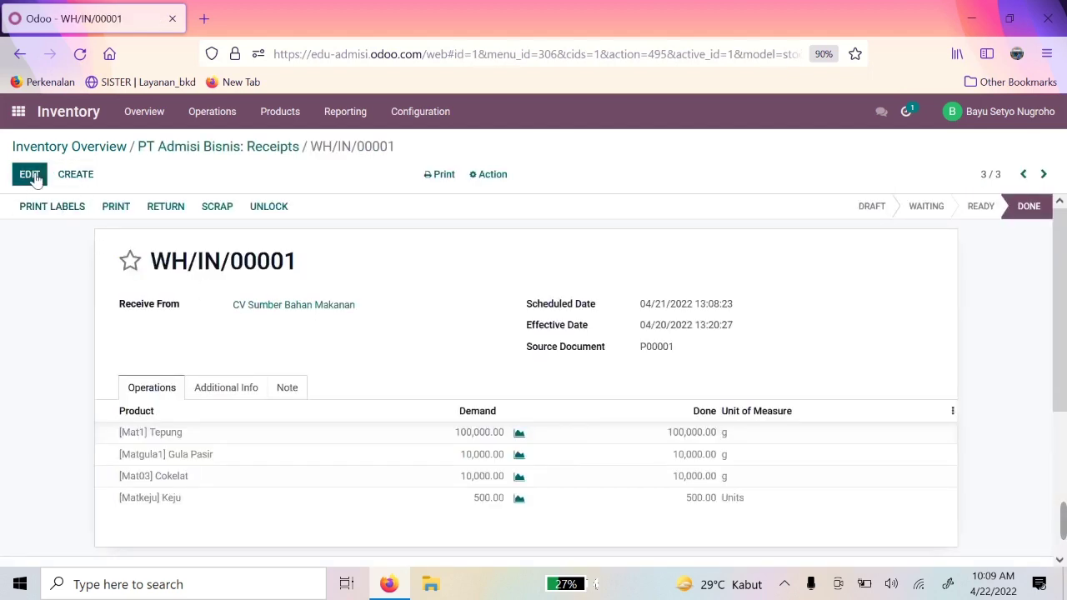
Step: Open the completed CV Sumber Bahan Makanan receipt for editing and review its details and product lines
click(32, 177)
scroll(336, 348, down, 2)
scroll(308, 367, up, 2)
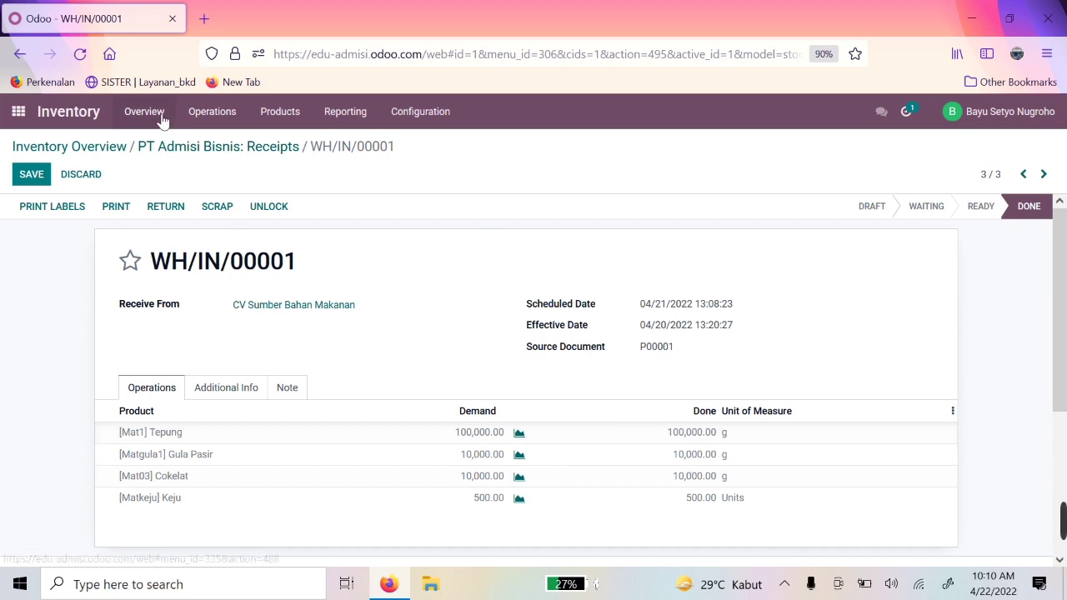
Step: Switch from Inventory to the Purchase app and open the CV Sumber Bahan Makanan request for quotation that is still in RFQ status
click(18, 113)
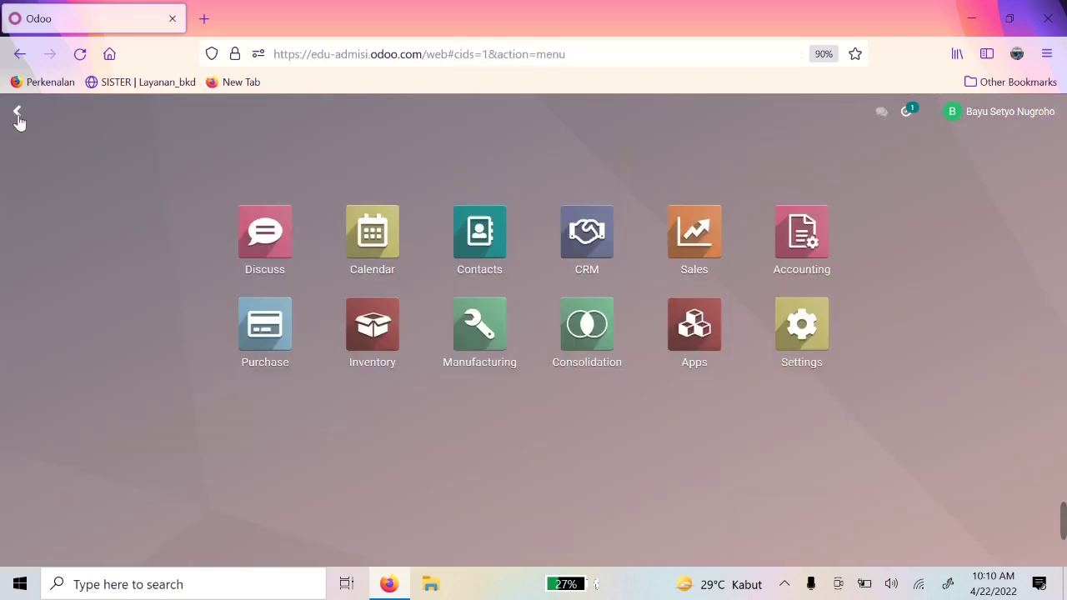
click(265, 321)
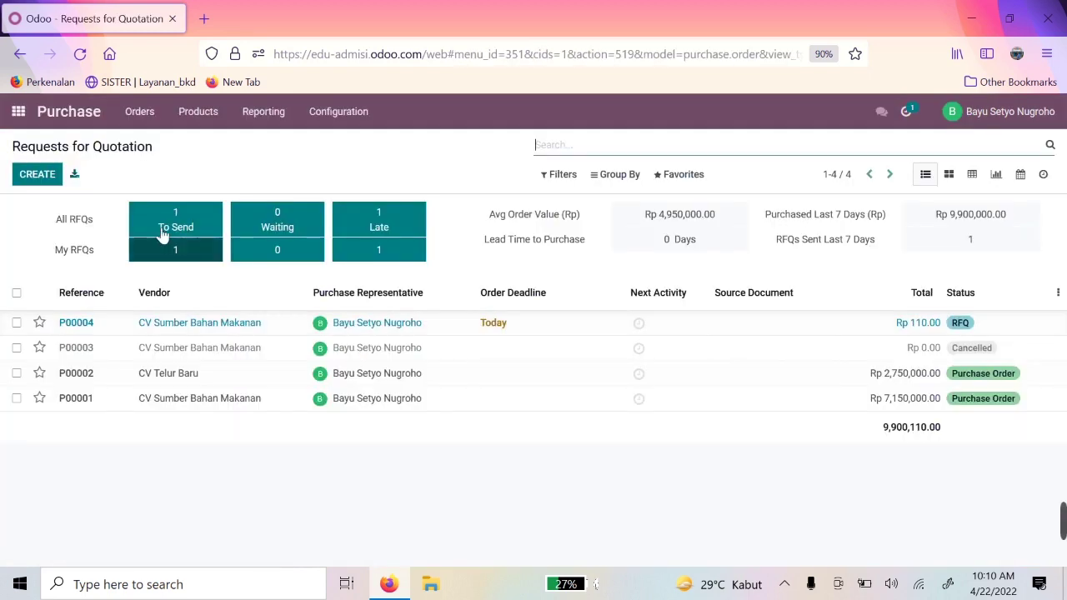
click(142, 114)
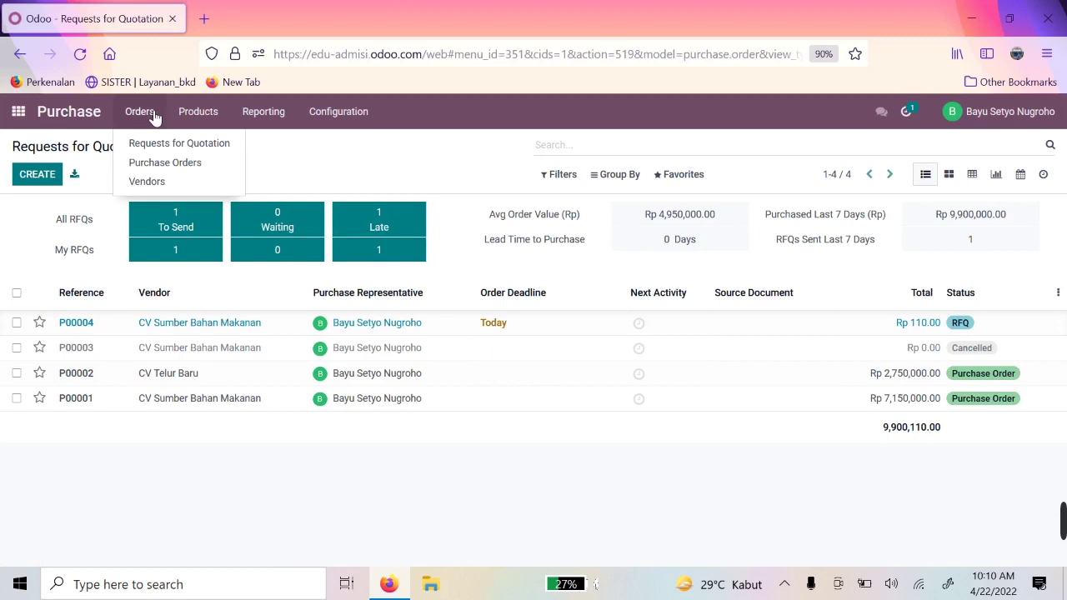
click(560, 321)
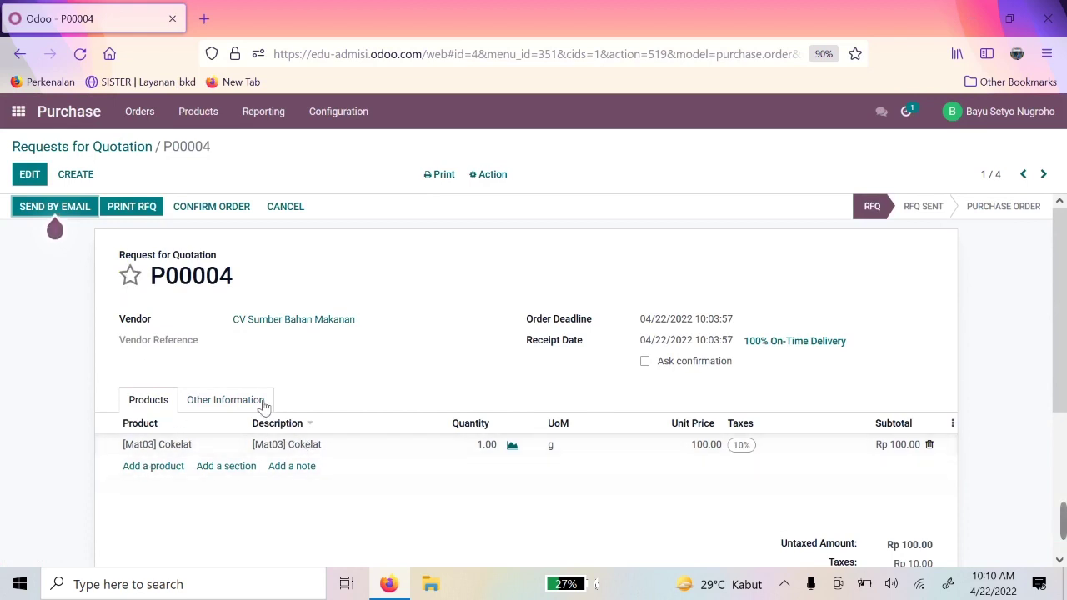
Step: Set the Cokelat line's quantity to 10,000 g, remove the extra empty line, and confirm the order
click(28, 174)
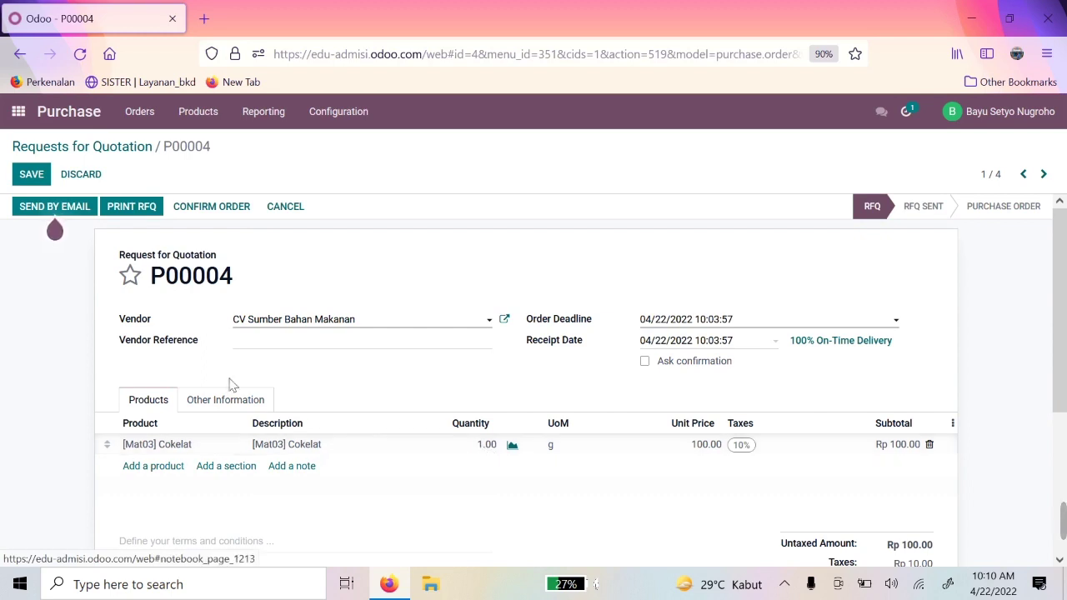
click(486, 444)
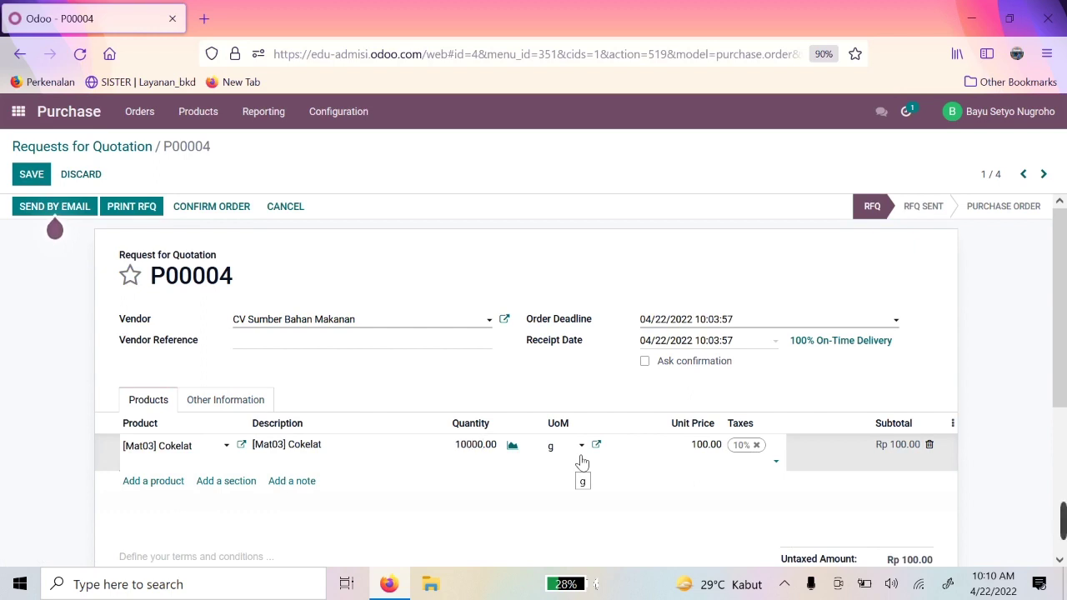
key(Return)
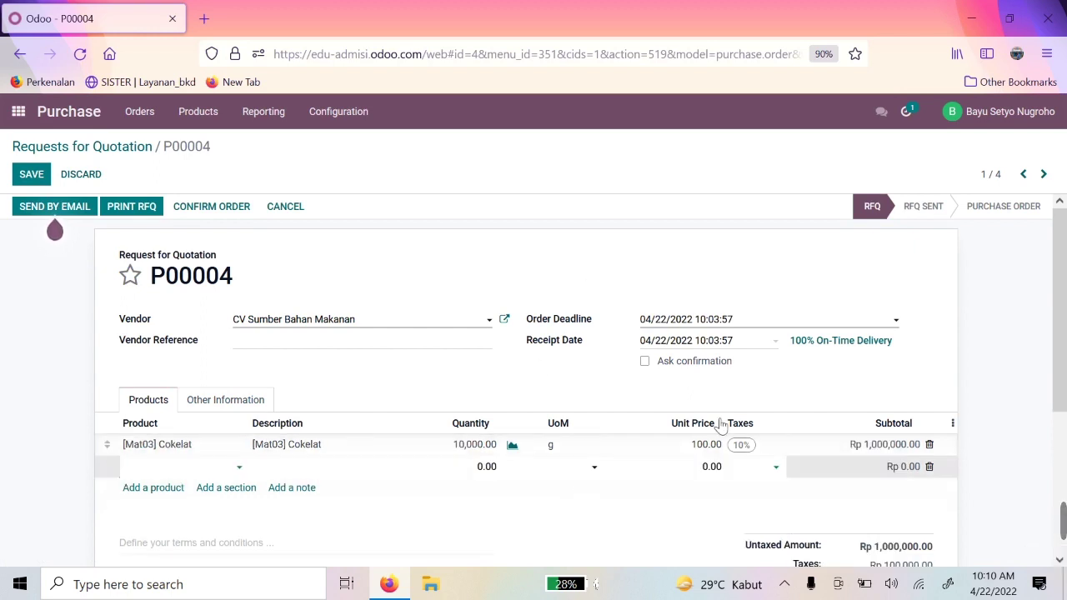
click(930, 468)
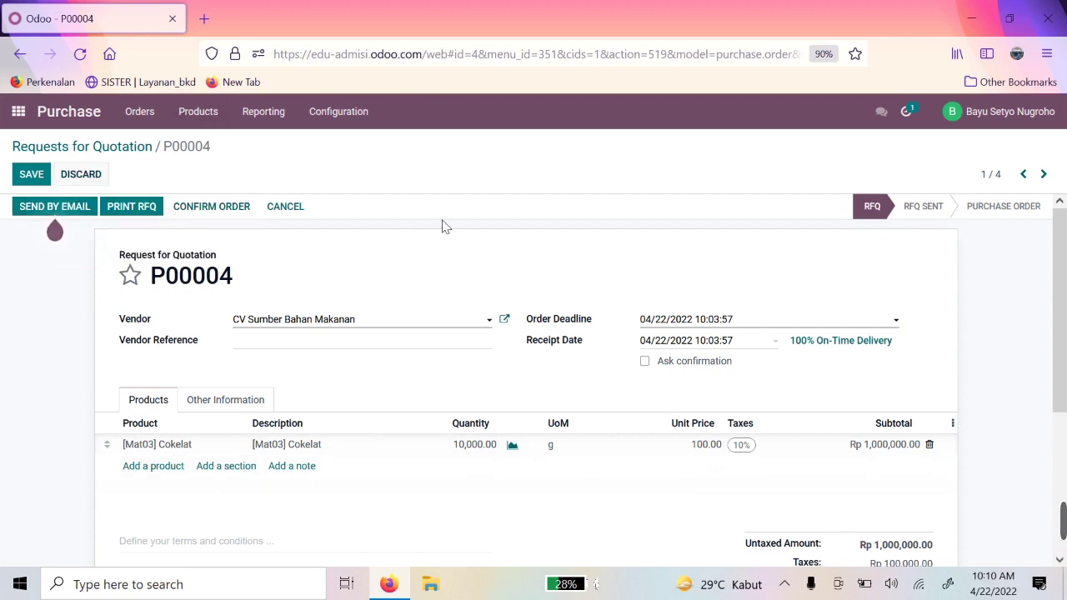
click(212, 206)
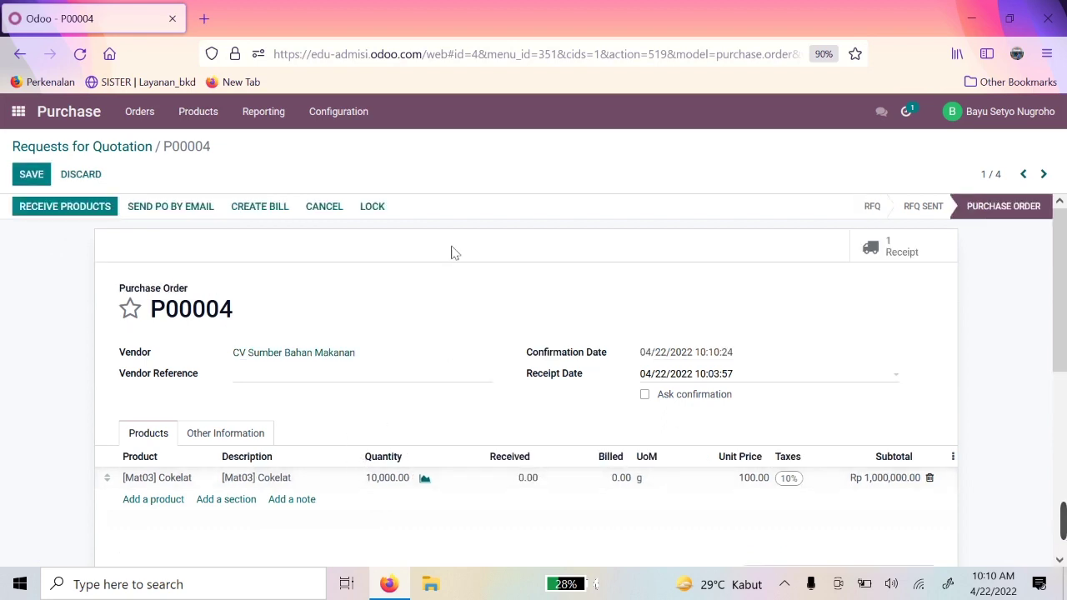
Step: Open the order's product receipt and record a done quantity of 9,000 g for Cokelat without keeping an extra empty line
click(67, 210)
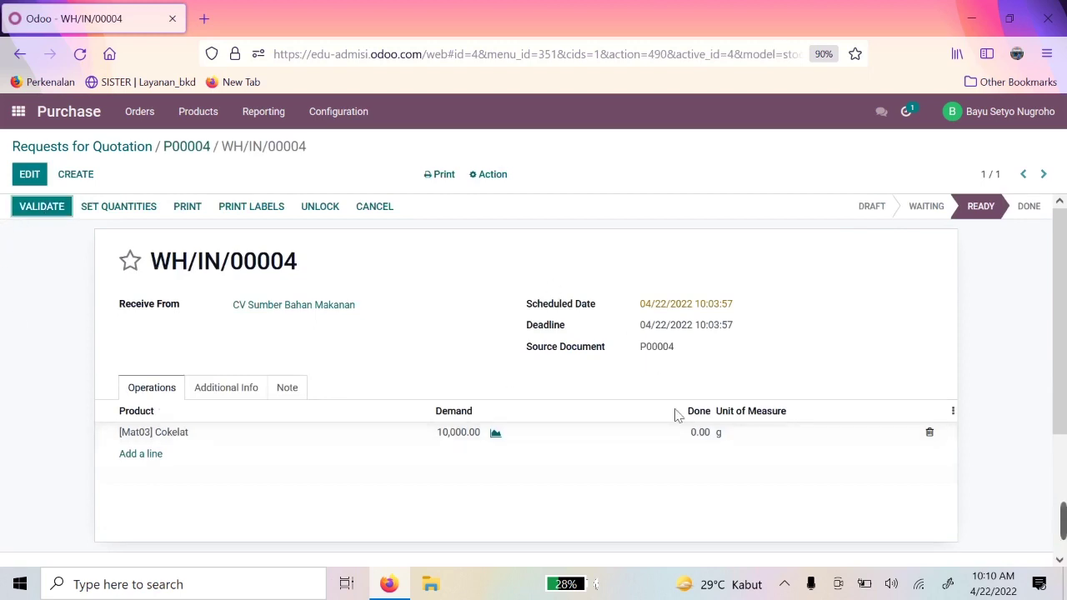
click(57, 215)
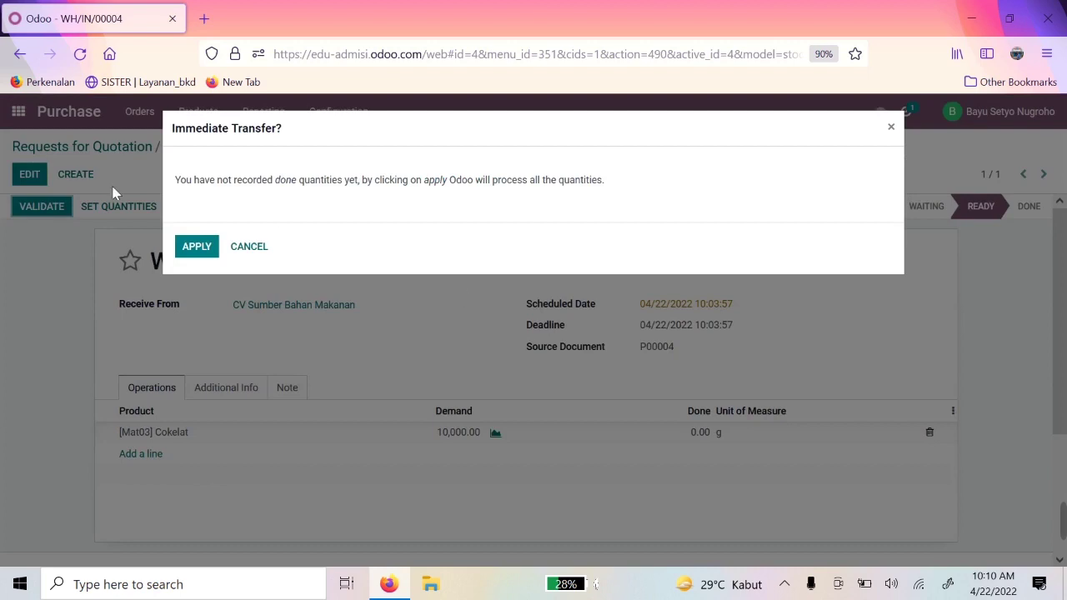
click(258, 249)
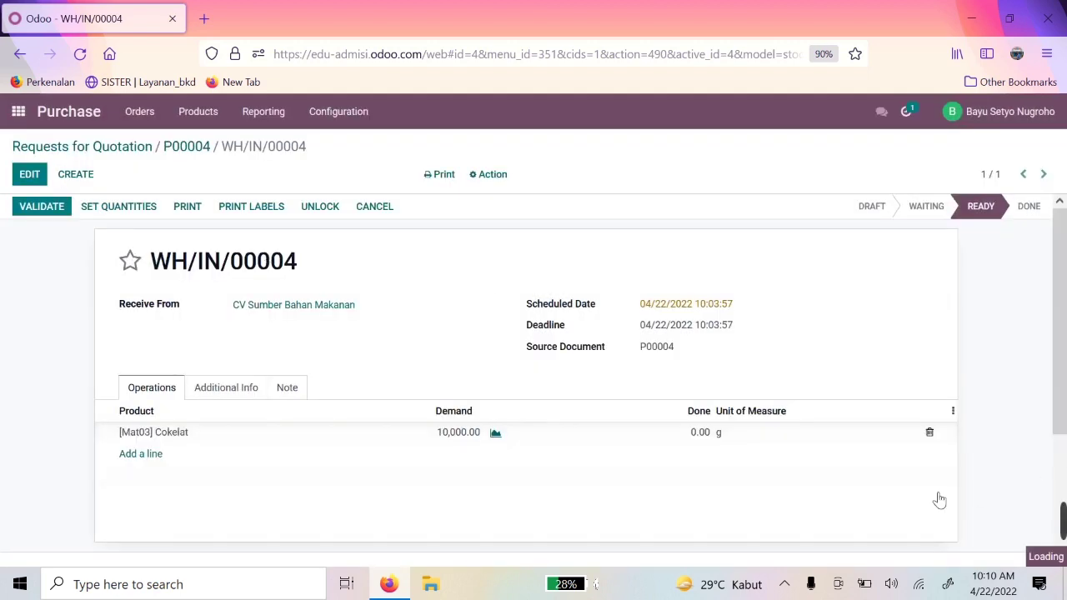
click(702, 434)
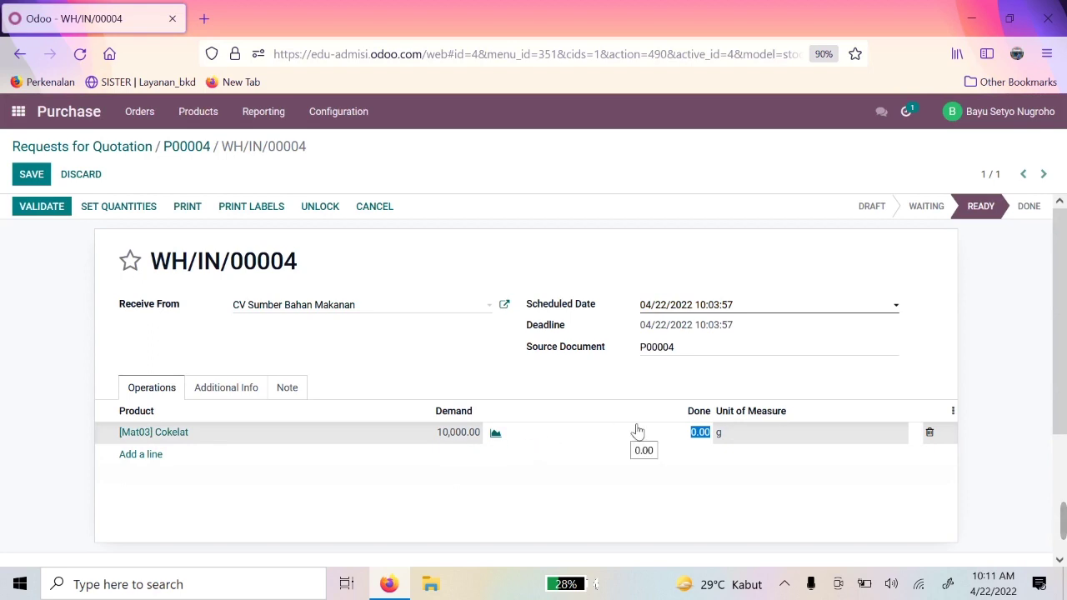
text(90)
key(Return)
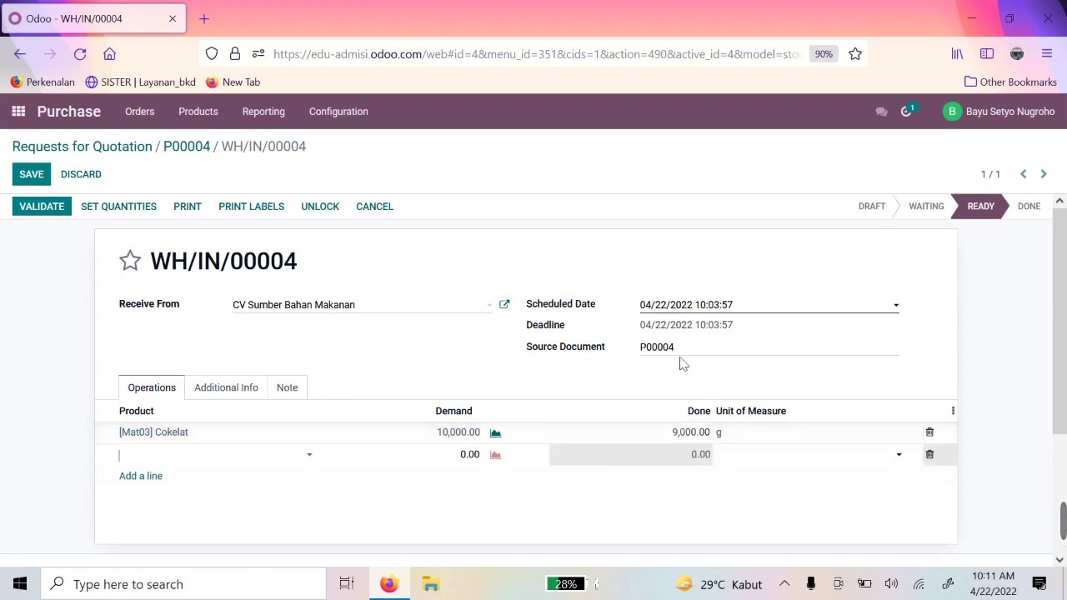
click(931, 456)
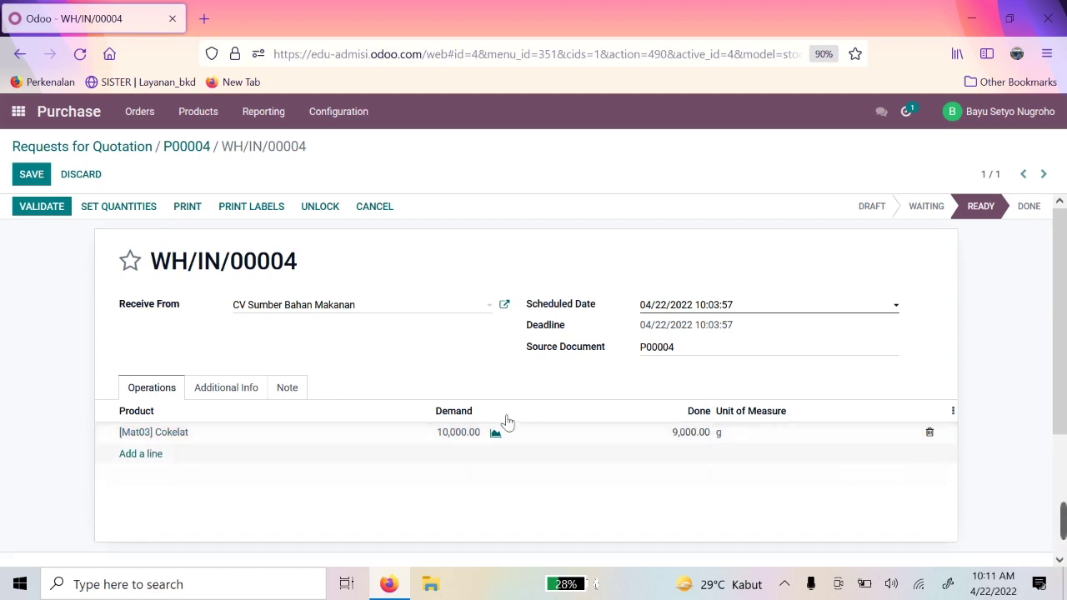
Step: Validate the partial Cokelat receipt with no backorder for the remaining quantity, and save it
click(52, 209)
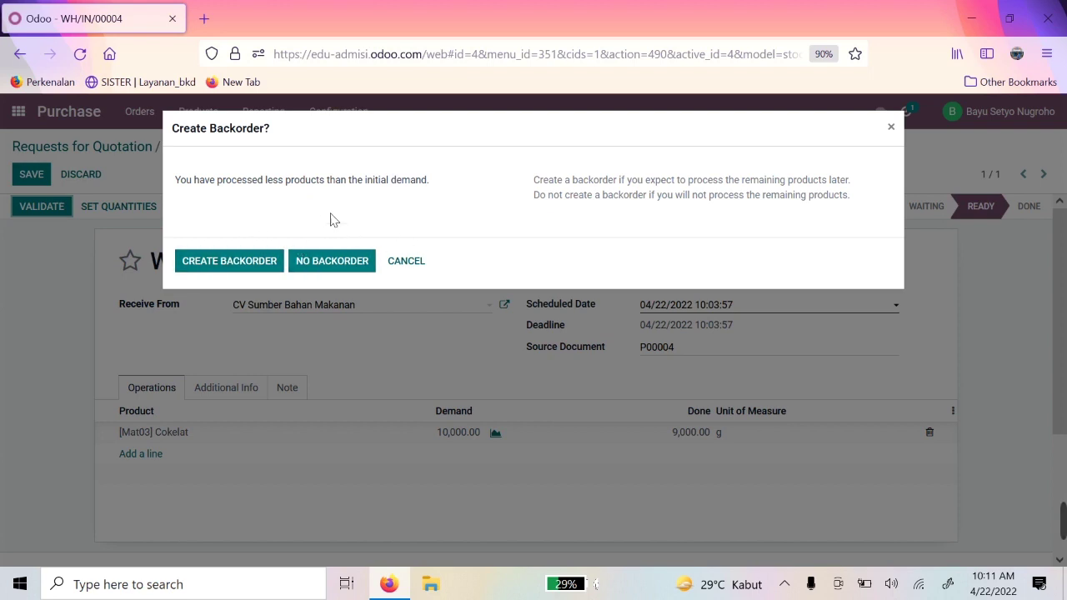
click(340, 268)
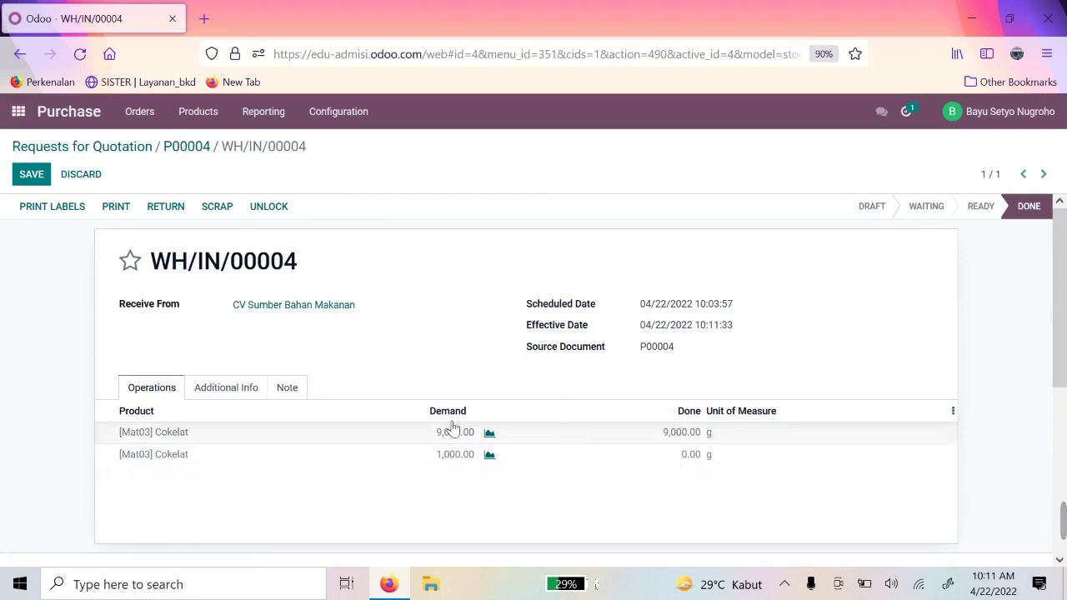
click(35, 178)
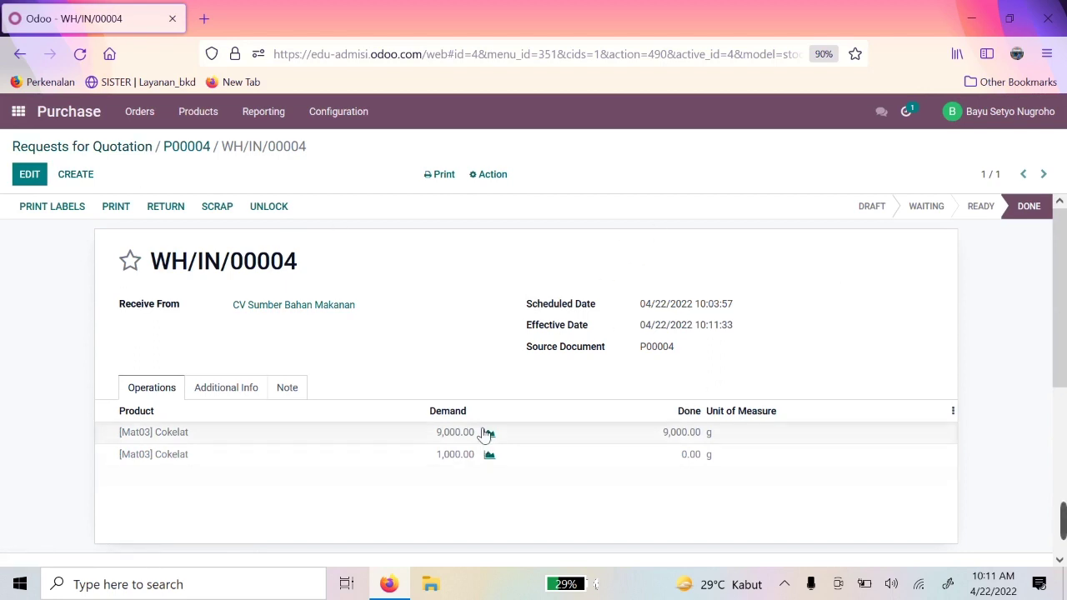
Step: Open the Cokelat product record, review the individual entries in its product moves, and return to the products list
click(212, 122)
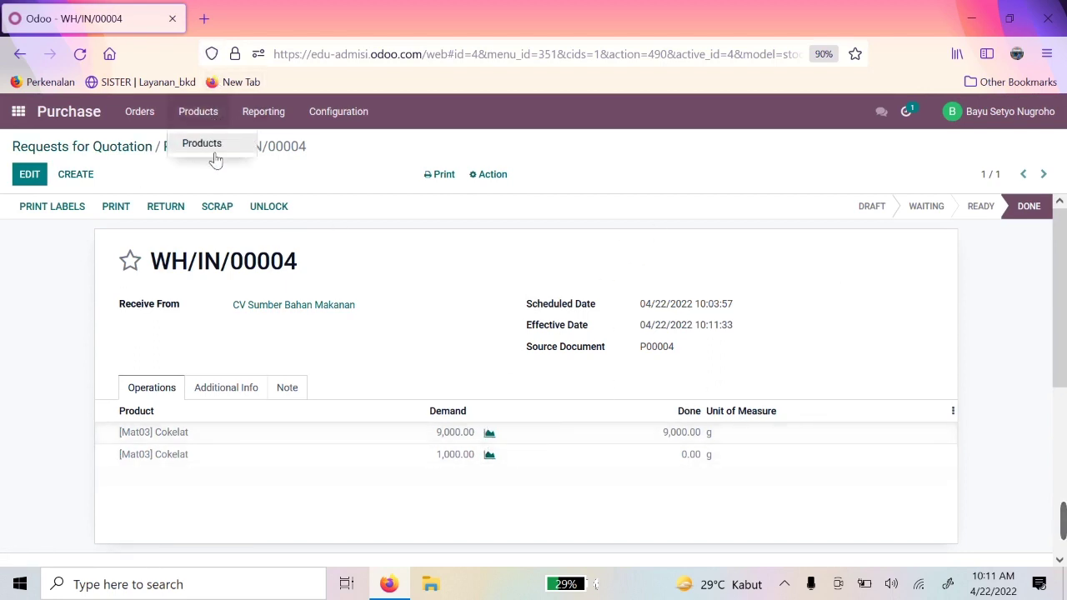
click(213, 150)
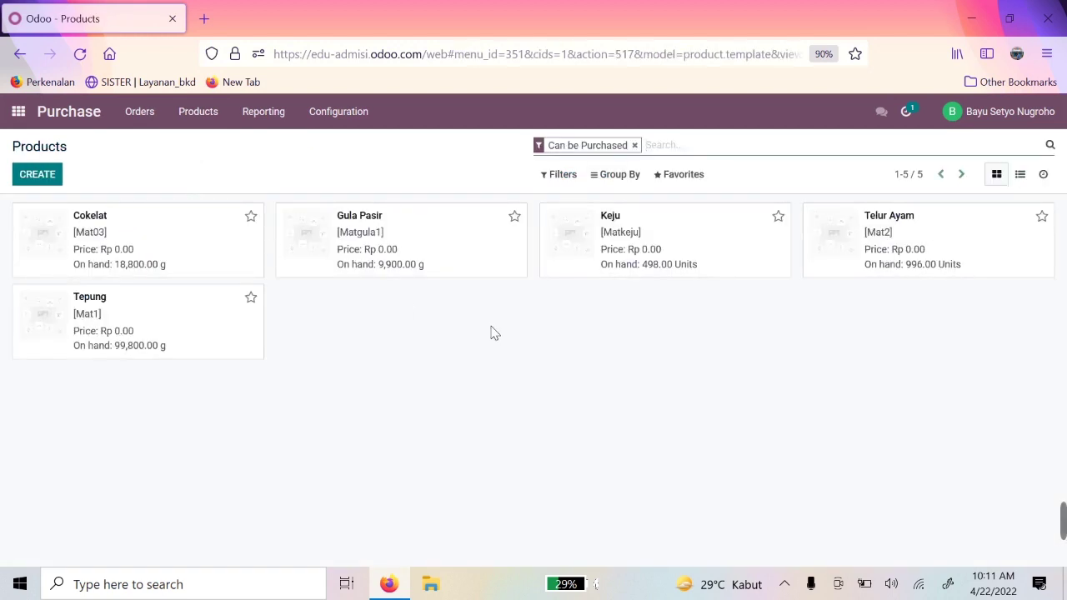
click(125, 276)
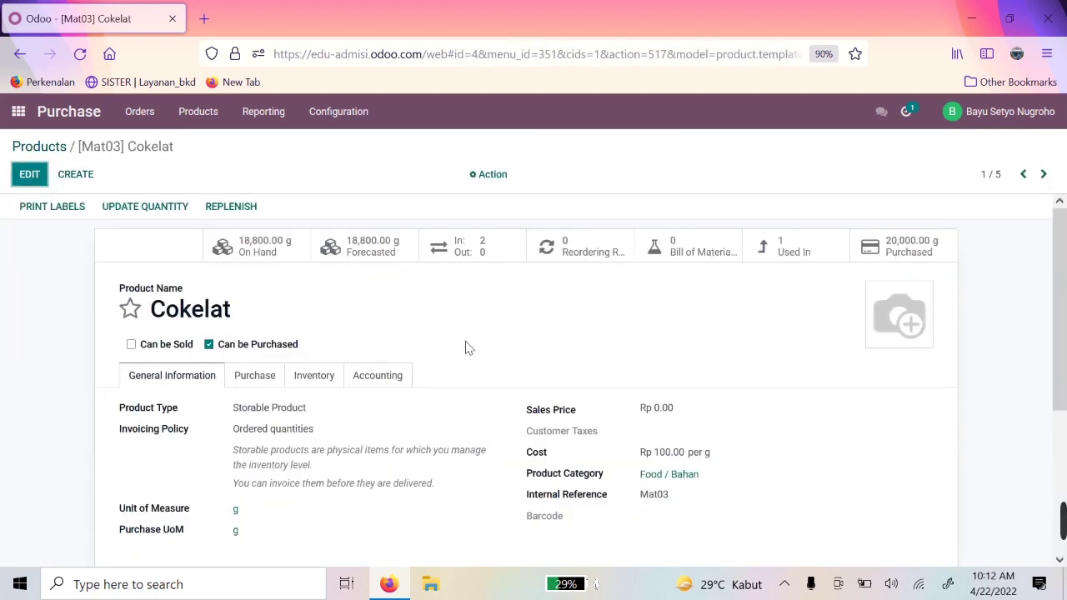
click(471, 257)
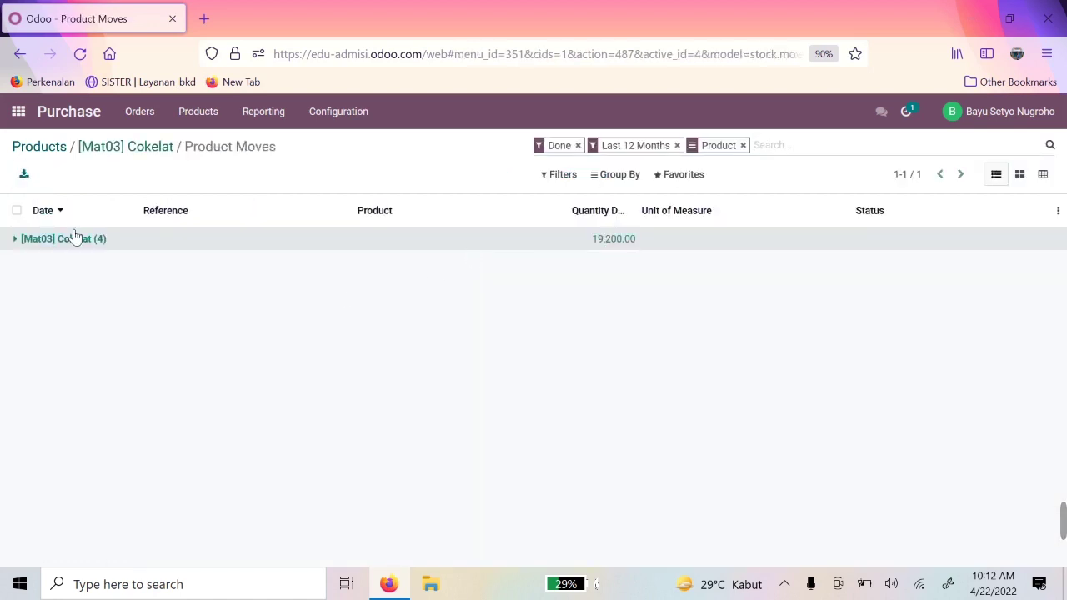
click(74, 238)
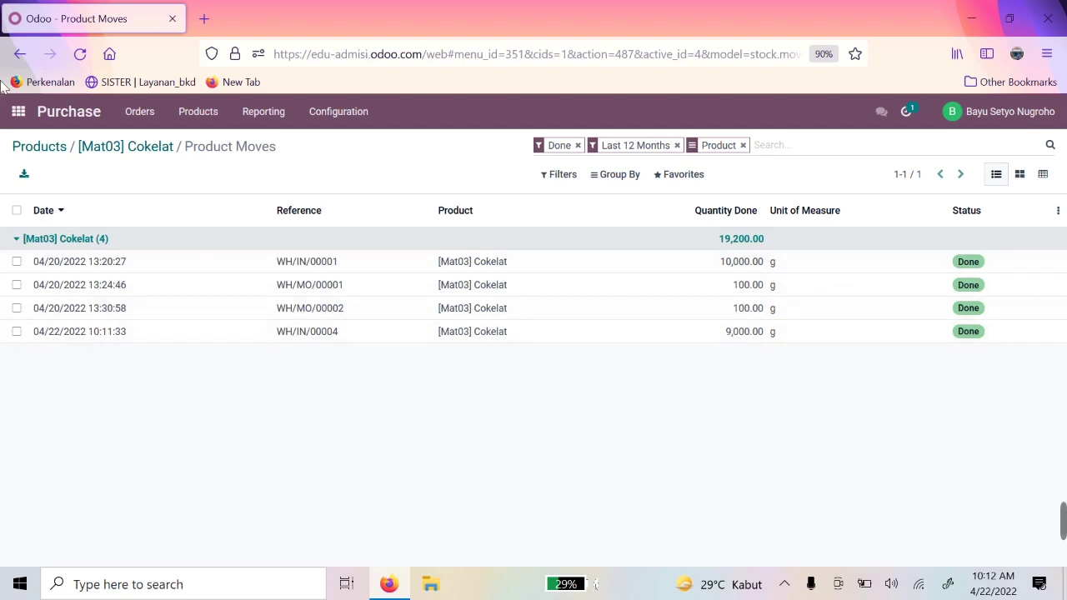
click(158, 154)
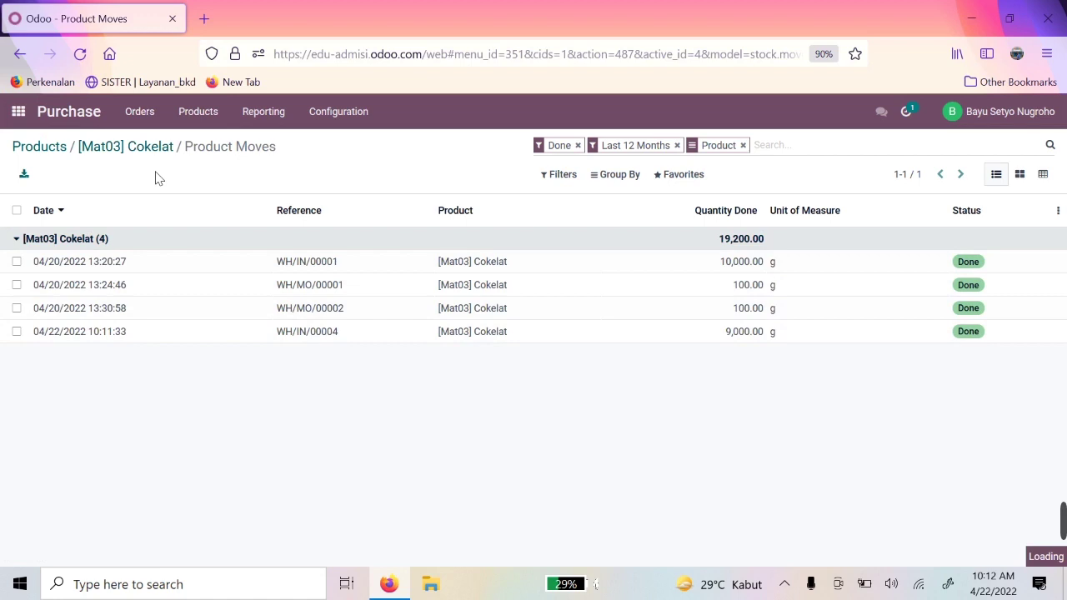
click(41, 149)
Step: Switch to the Manufacturing app, remove the To Do filter from the manufacturing orders, and show a blank new order form
click(83, 123)
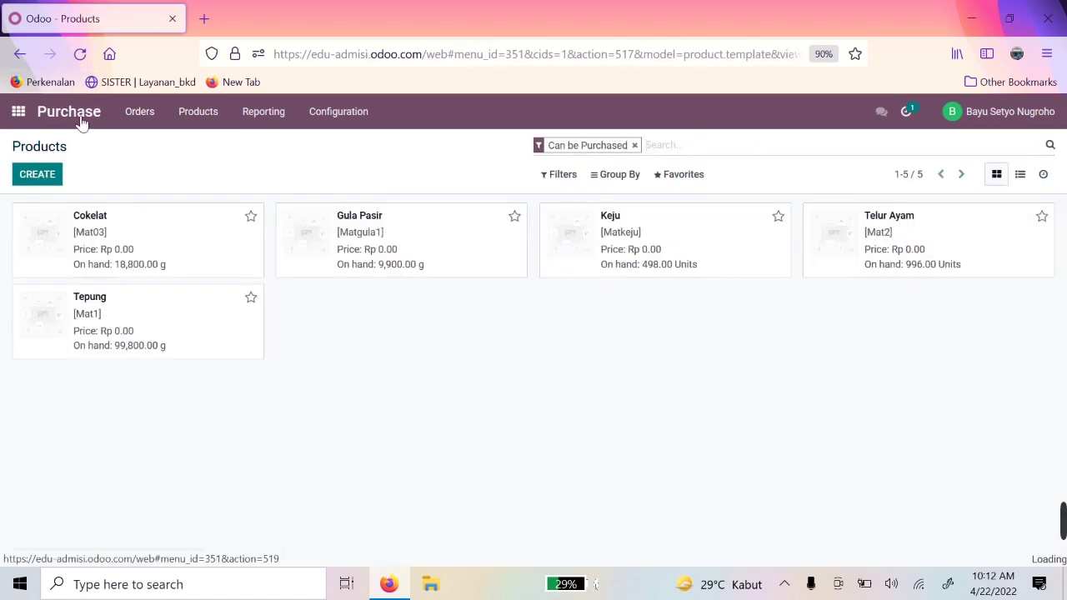
click(23, 117)
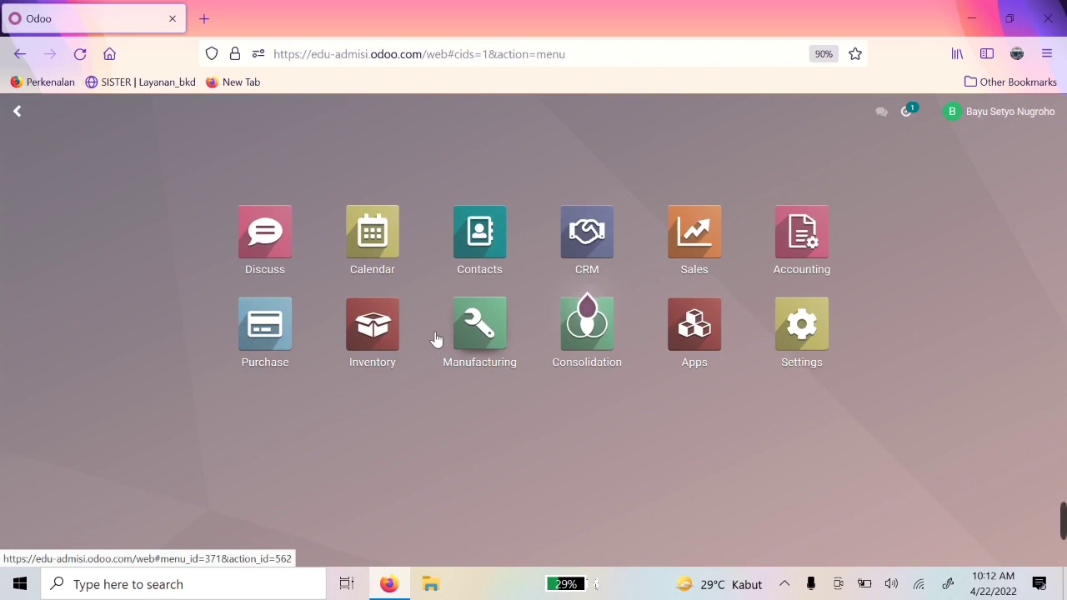
click(486, 342)
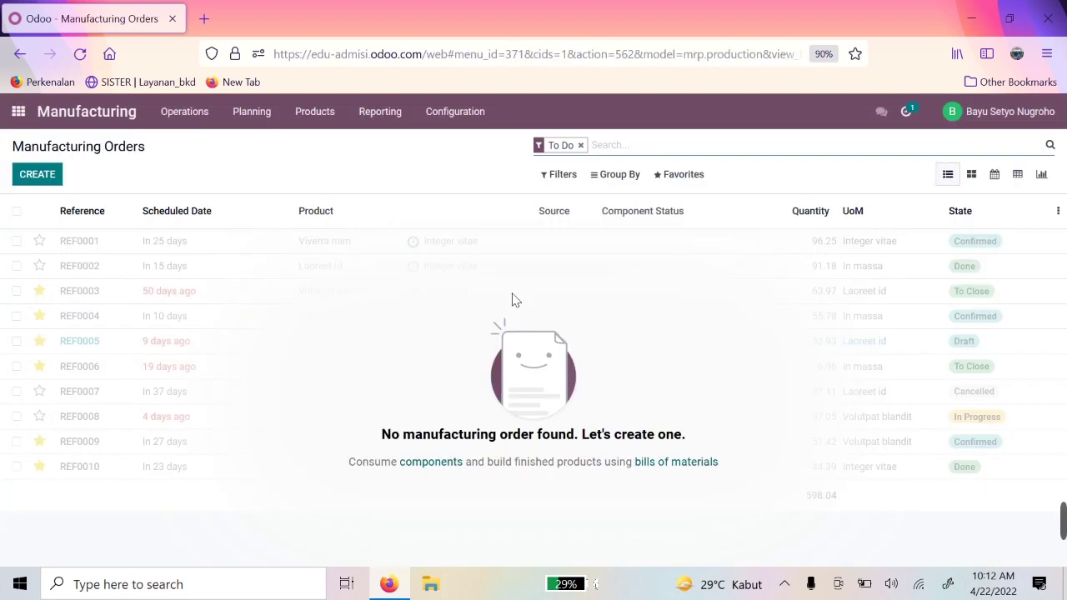
click(581, 146)
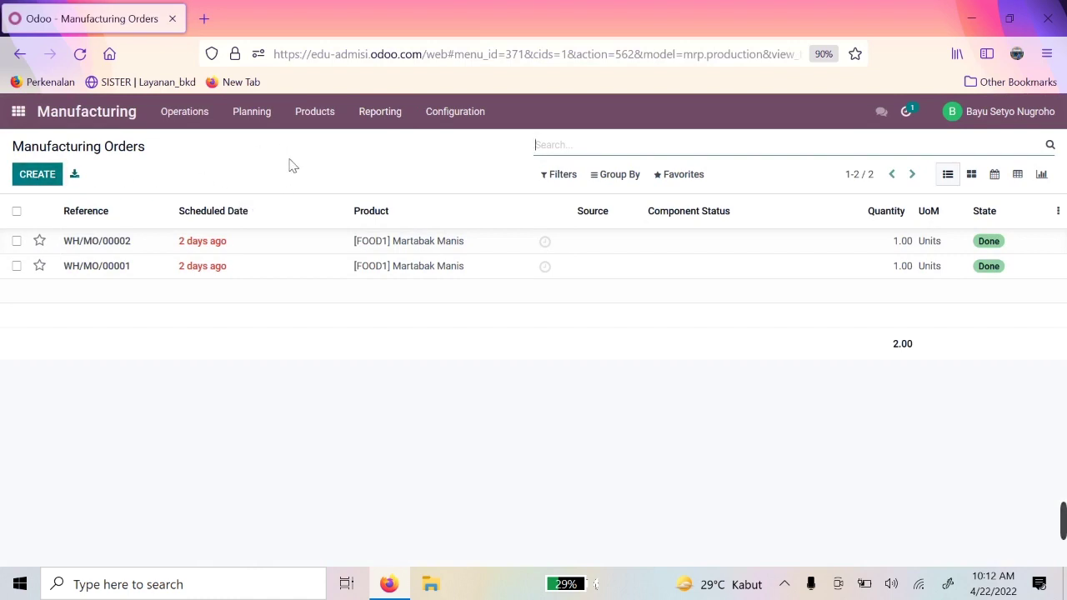
click(55, 181)
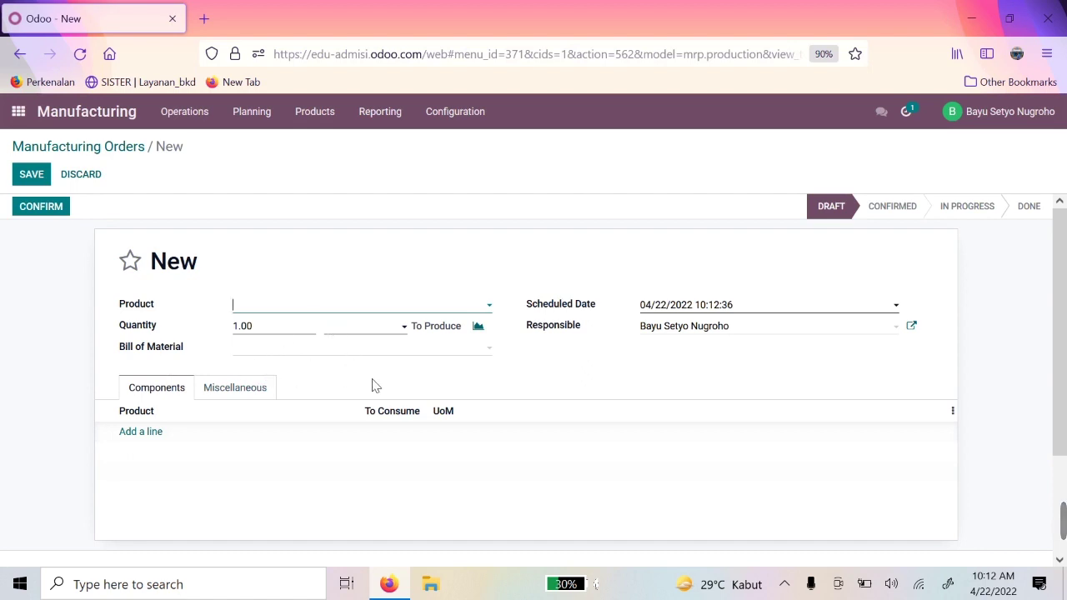
Step: Open the Martabak Manis bill of materials for editing and review its product, quantity, reference and component lines
click(319, 112)
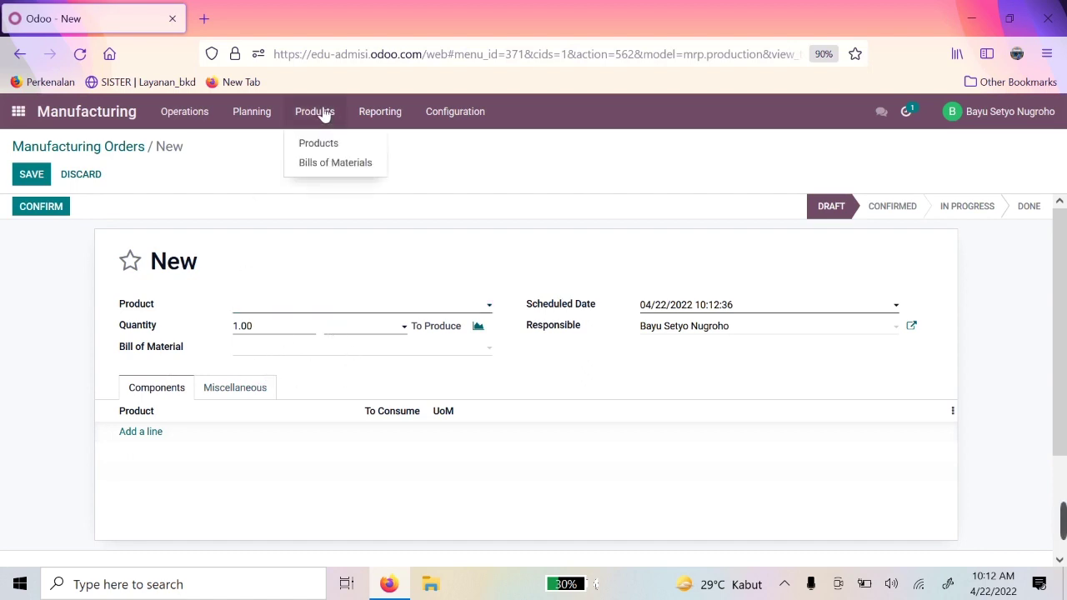
click(331, 164)
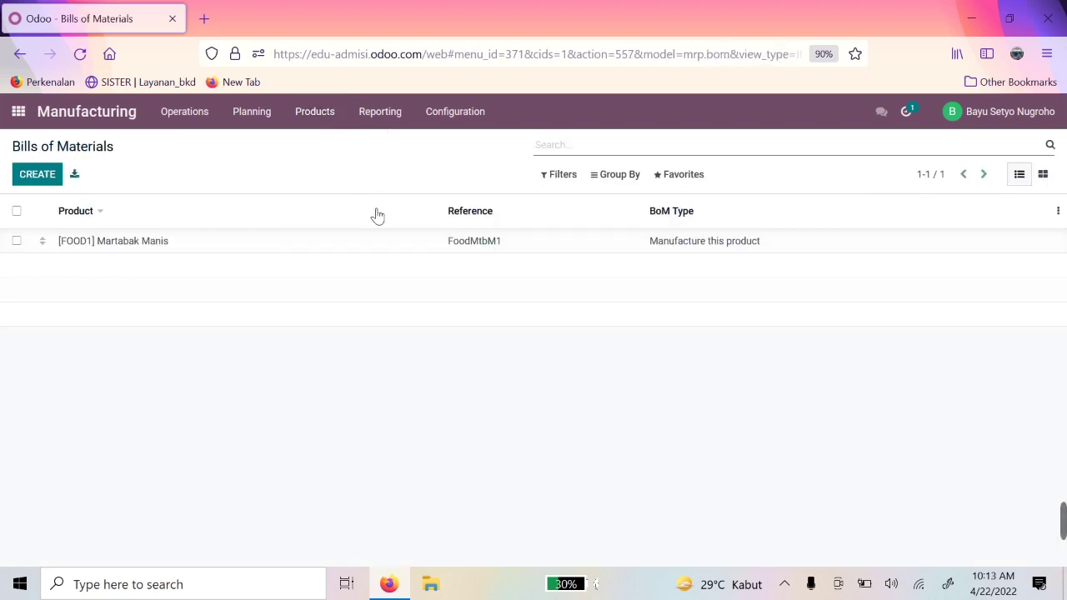
click(136, 243)
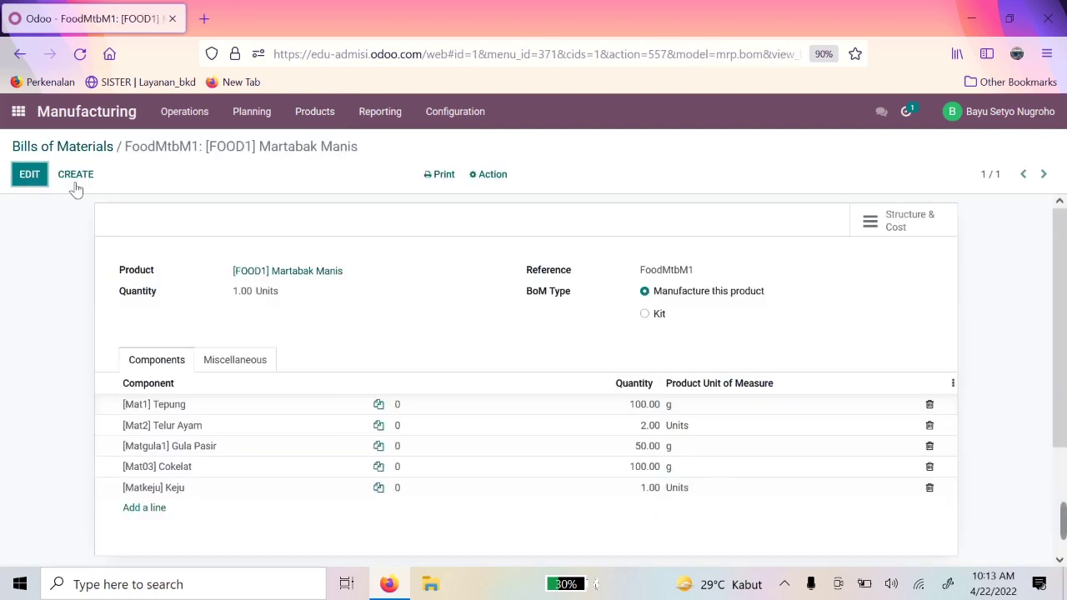
click(30, 174)
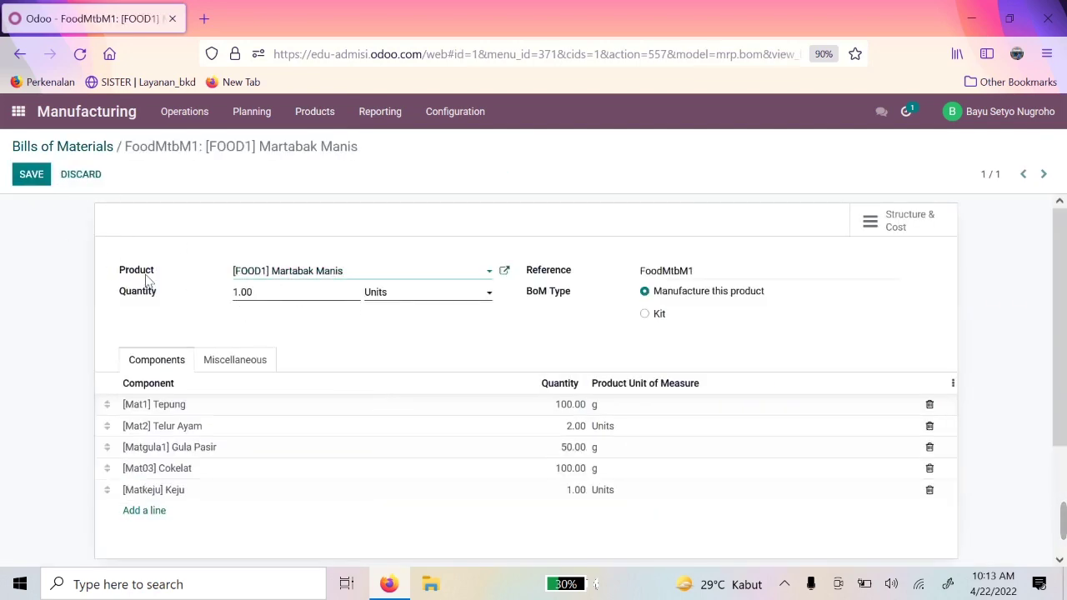
click(460, 279)
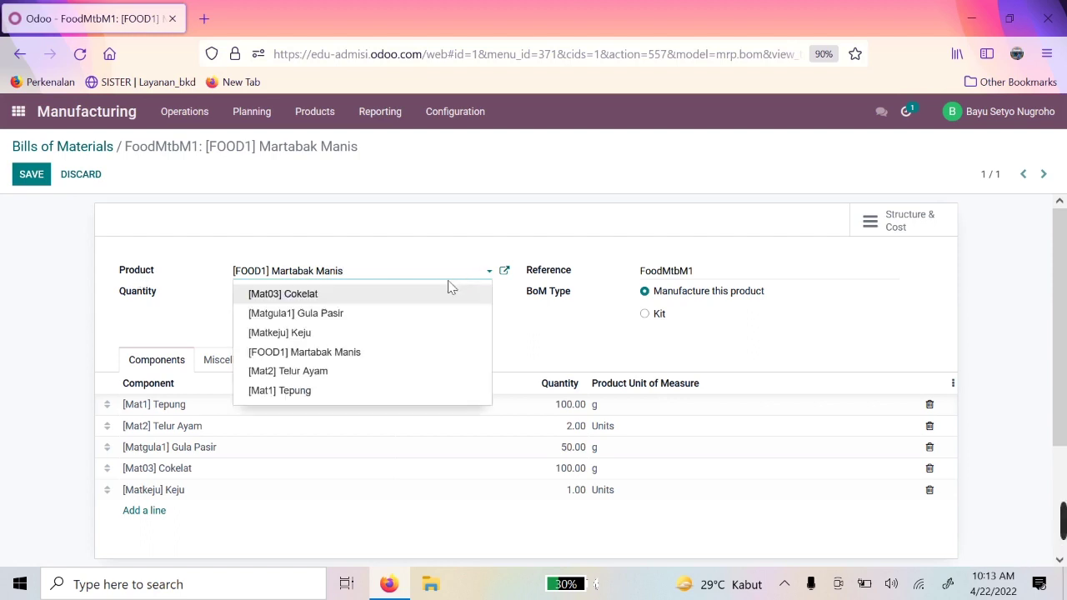
click(218, 267)
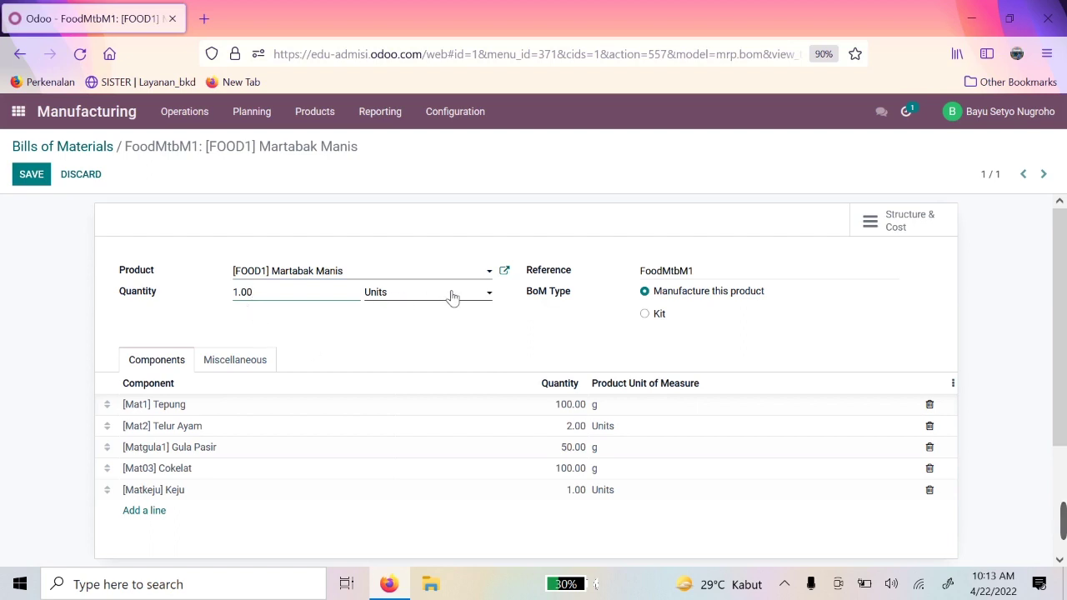
click(752, 271)
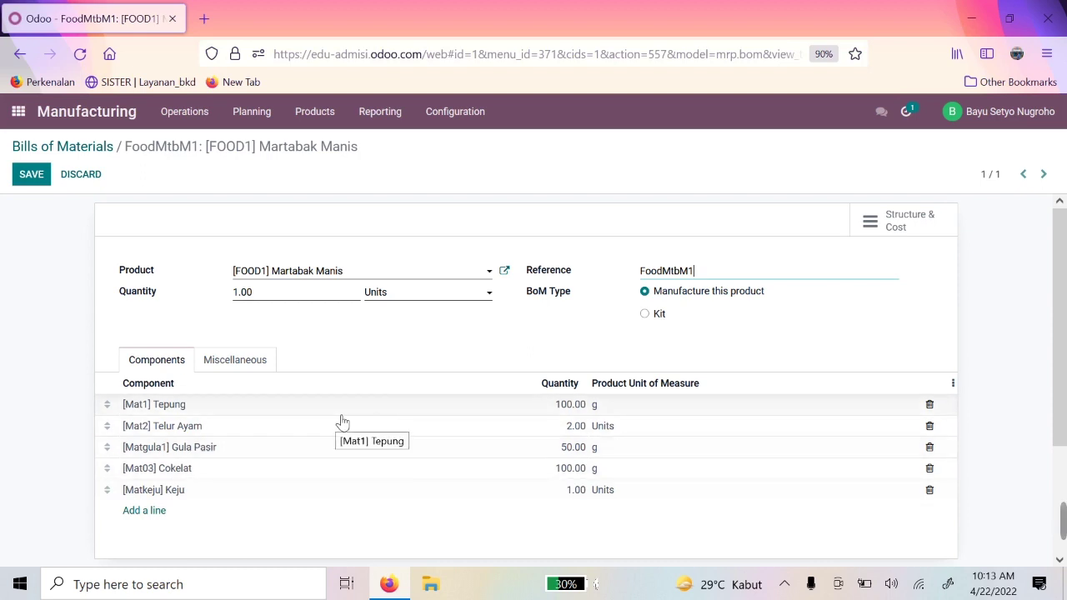
Step: Create a new manufacturing order for 100 units of [FOOD1] Martabak Manis
click(309, 114)
mouse_move(205, 115)
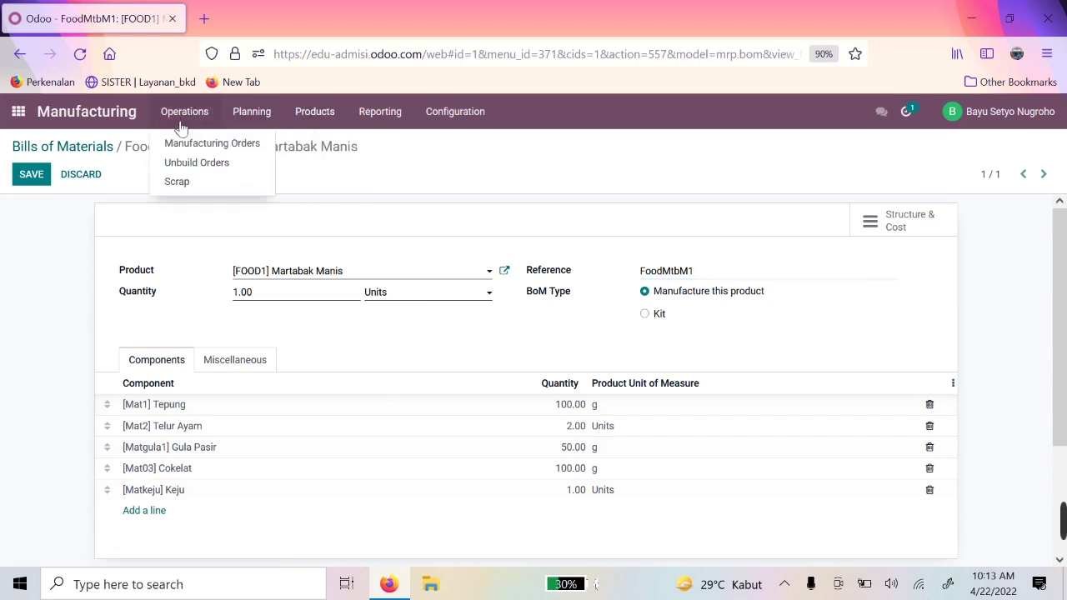
click(210, 144)
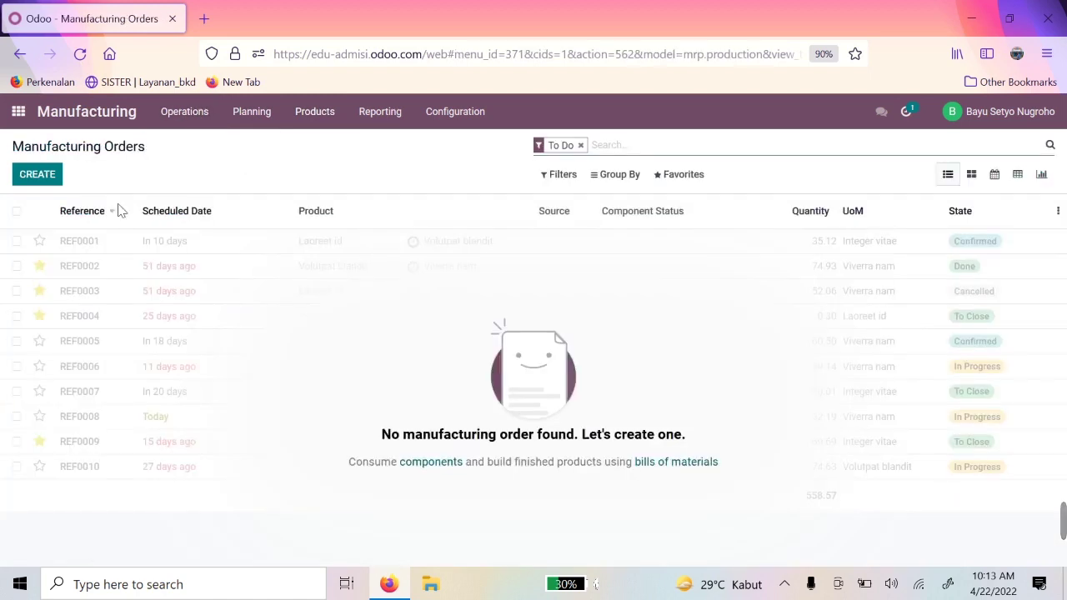
click(47, 180)
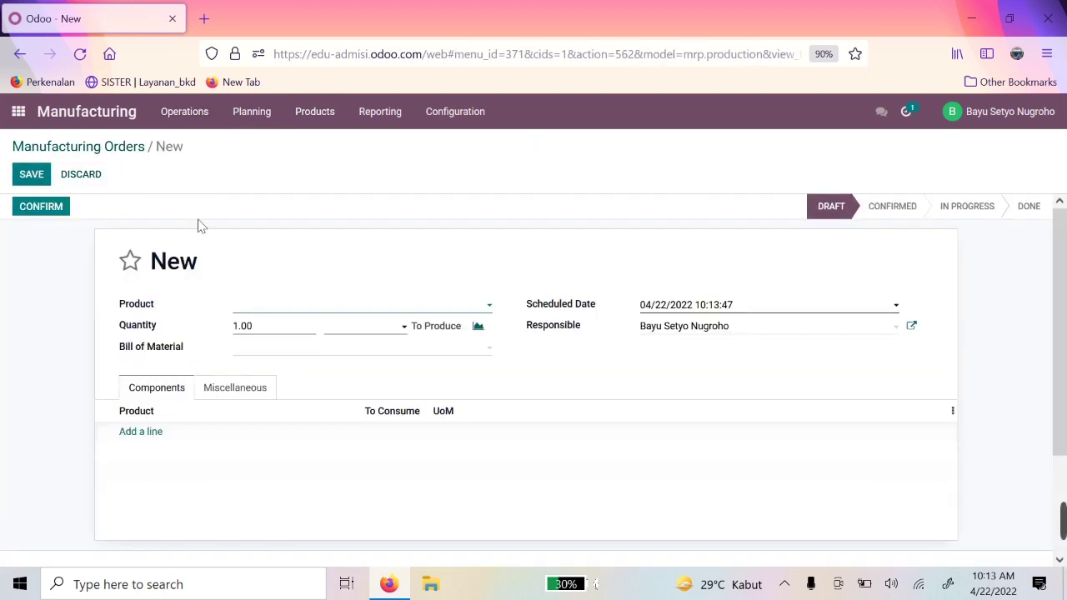
click(392, 310)
click(342, 339)
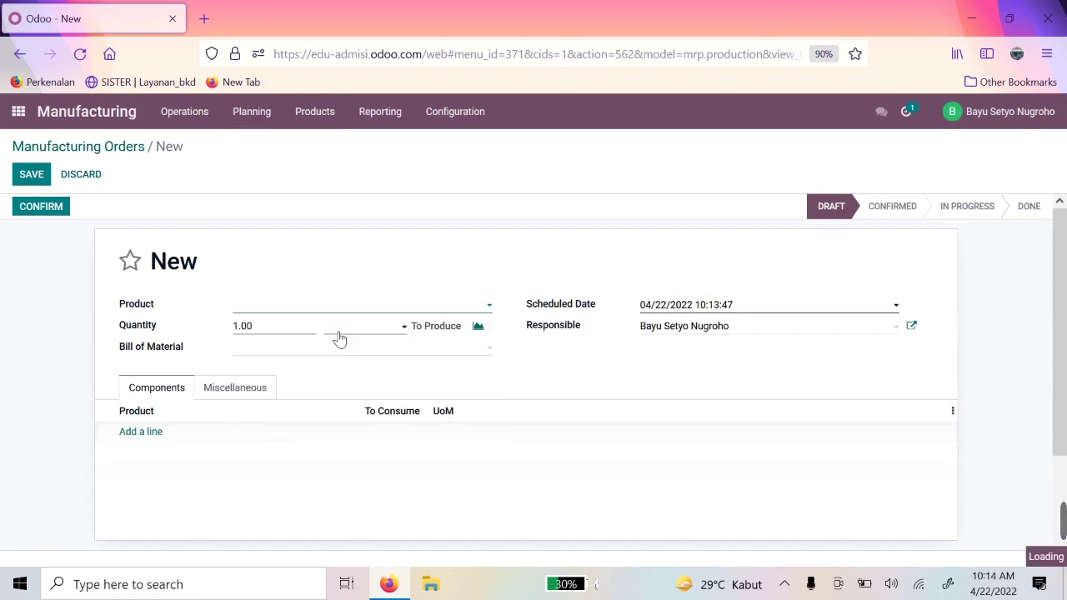
key(Tab)
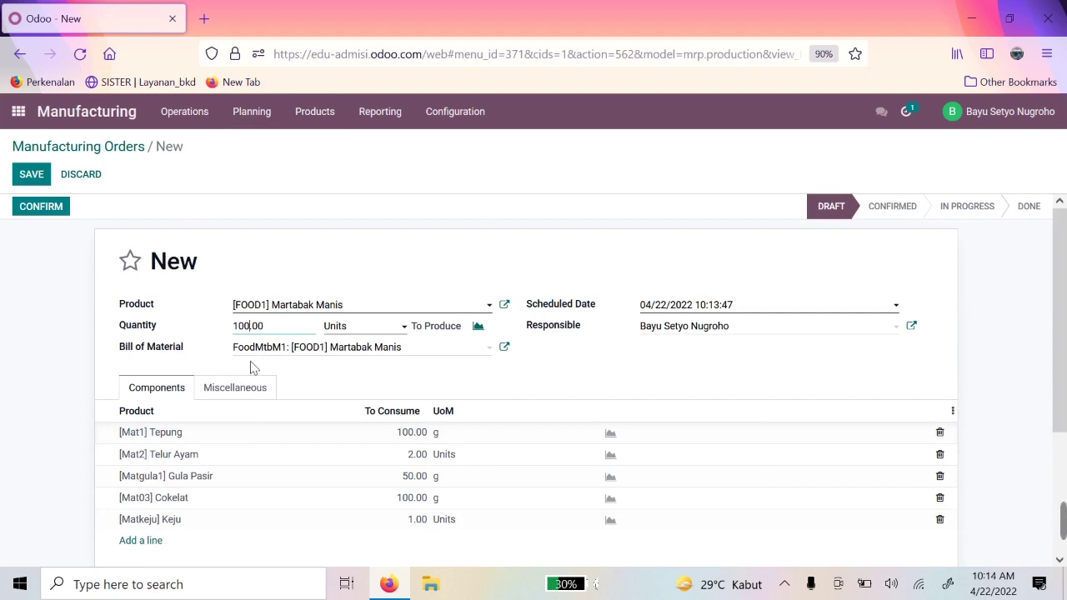
Step: Check the order's FoodMtbM1 bill of material and its component lines, and confirm the manufacturing order
click(479, 354)
click(394, 380)
scroll(602, 418, down, 2)
scroll(601, 418, up, 2)
click(46, 209)
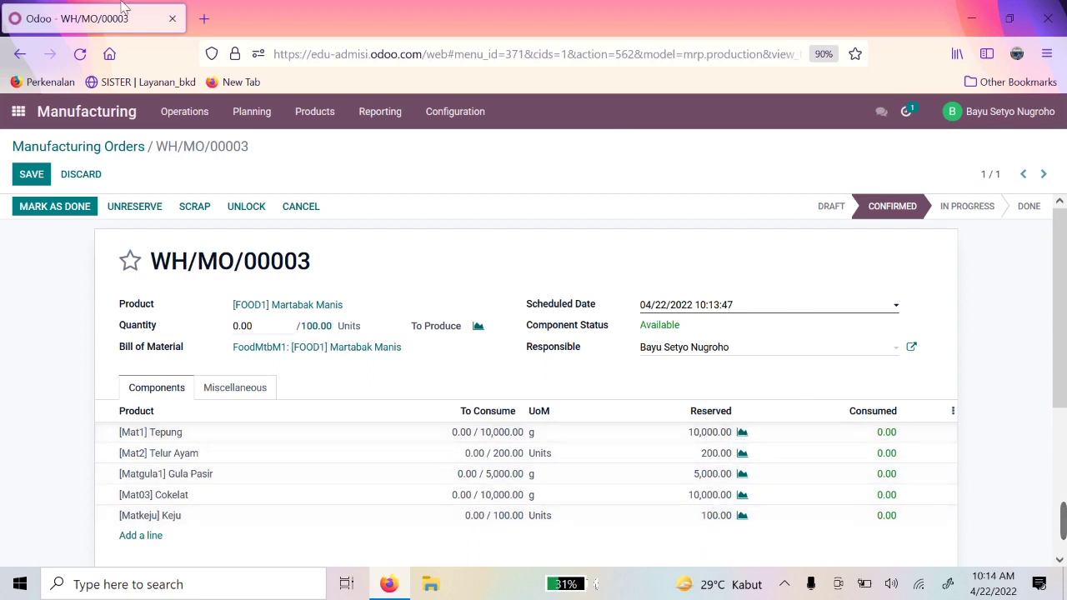
Step: Go to the manufacturing products and open the Tepung record to examine its on-hand and forecasted stock
click(313, 111)
click(326, 154)
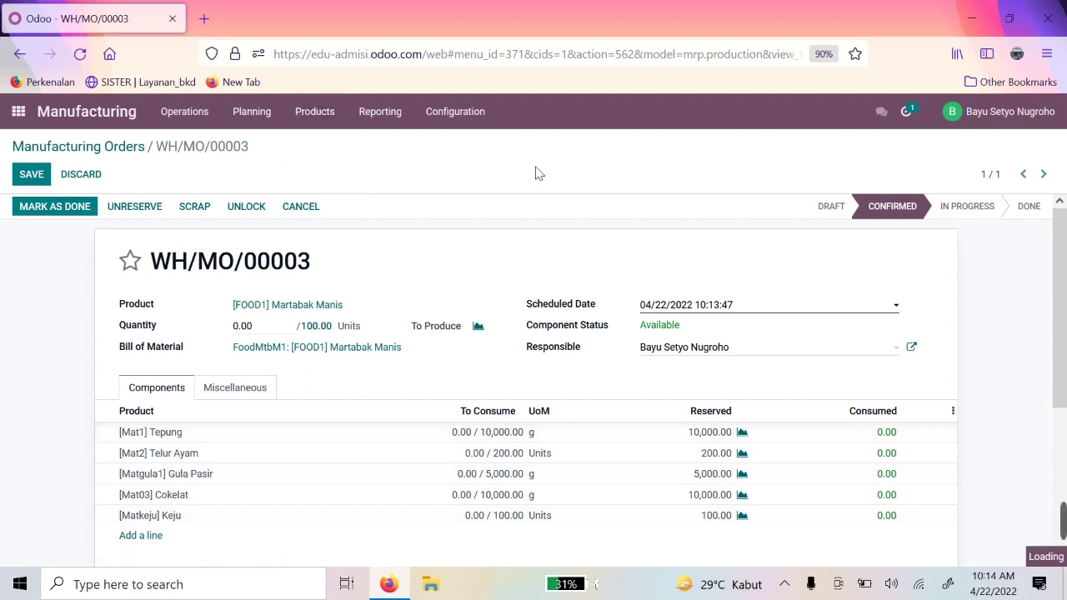
click(395, 327)
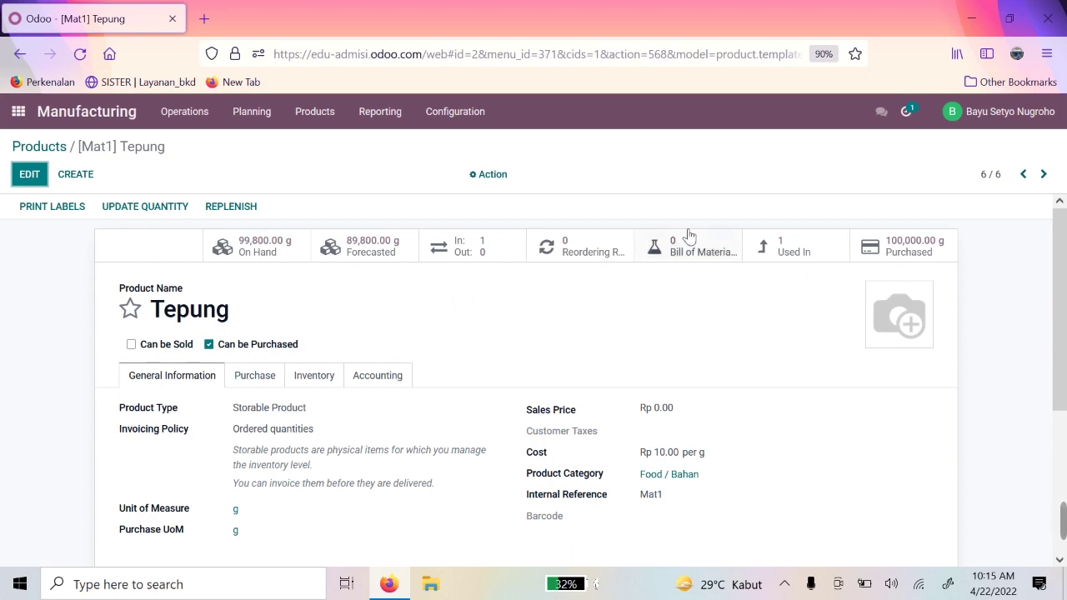
Step: Reopen the confirmed Martabak Manis manufacturing order and mark it as done, applying immediate production of the full quantity
click(323, 114)
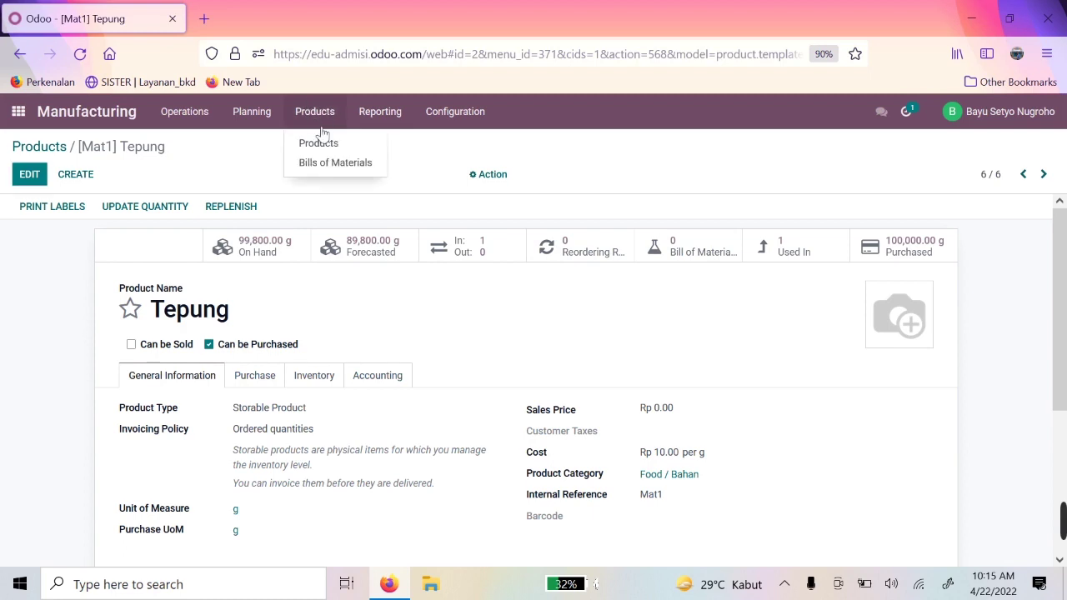
mouse_move(202, 123)
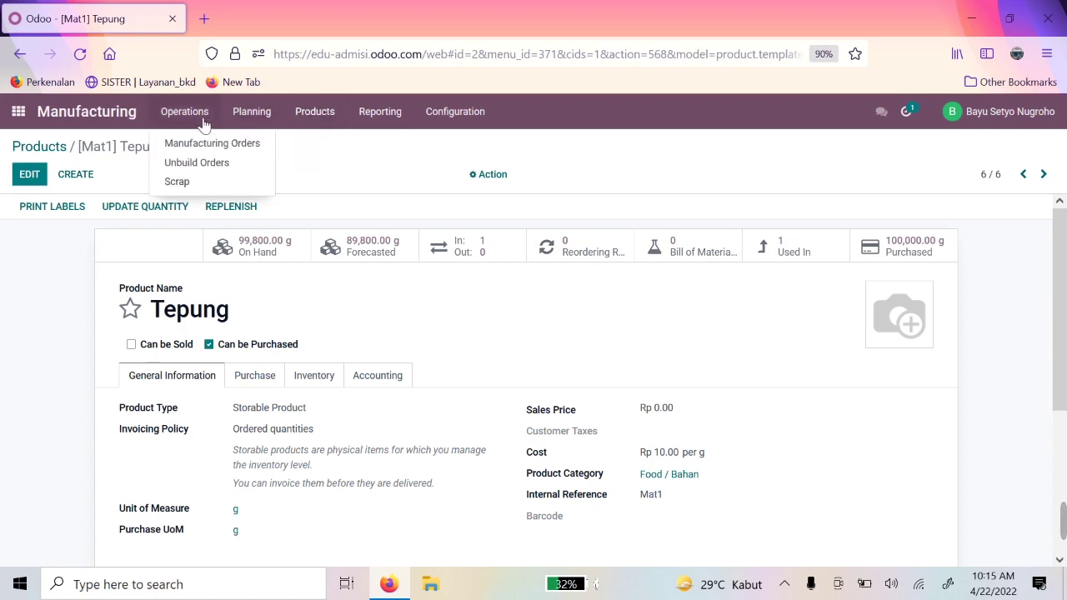
click(208, 145)
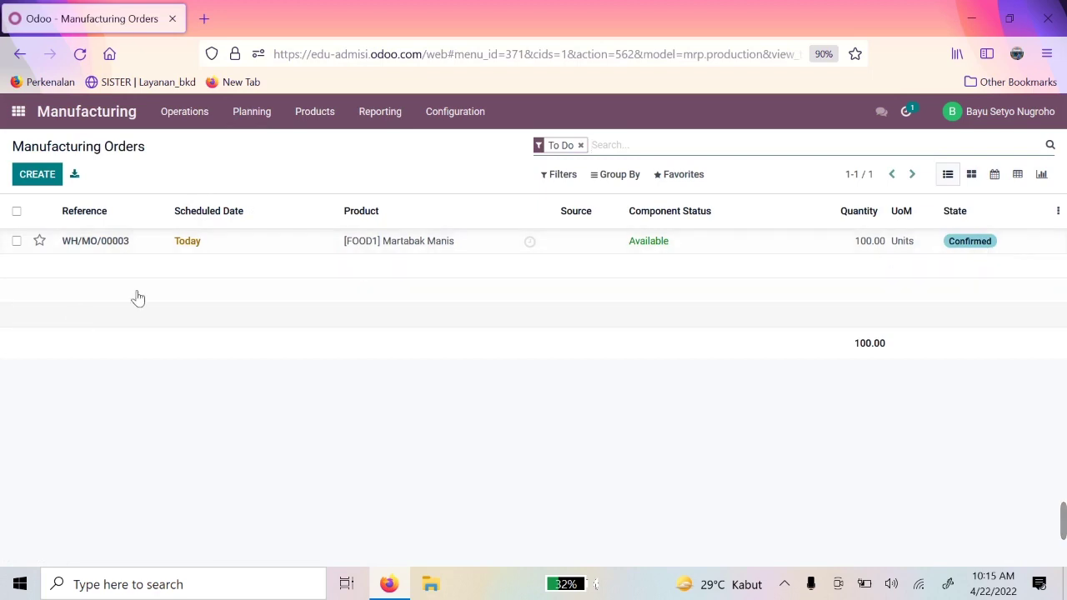
click(200, 252)
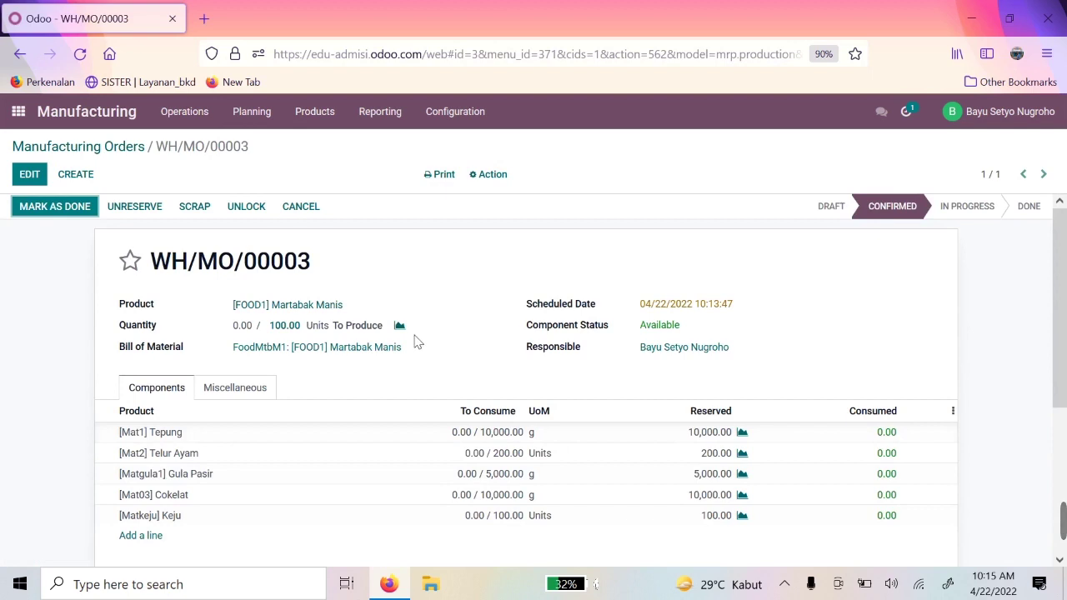
click(55, 210)
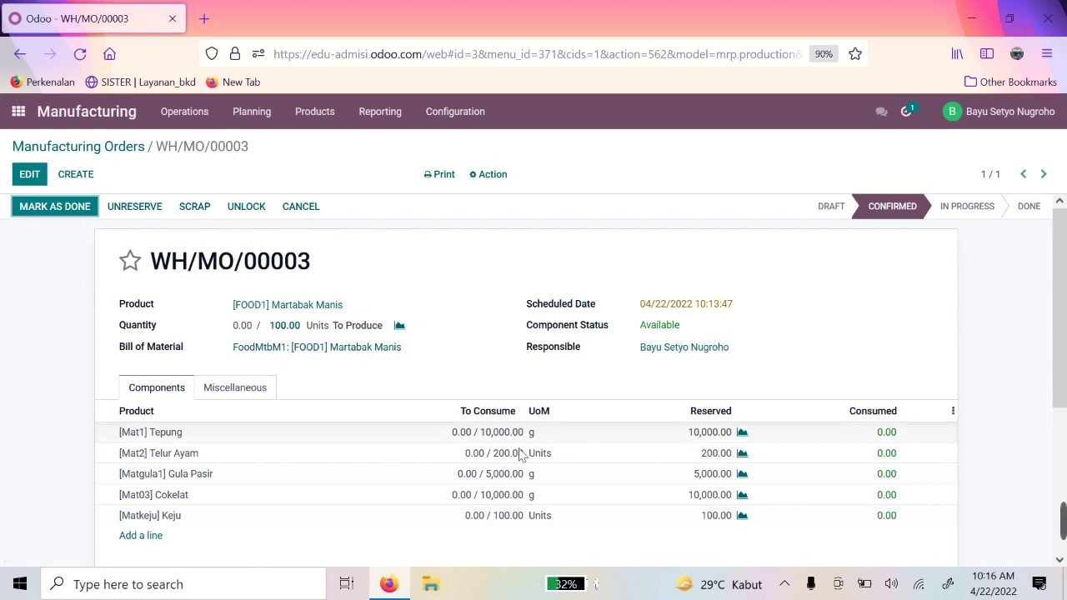
click(57, 208)
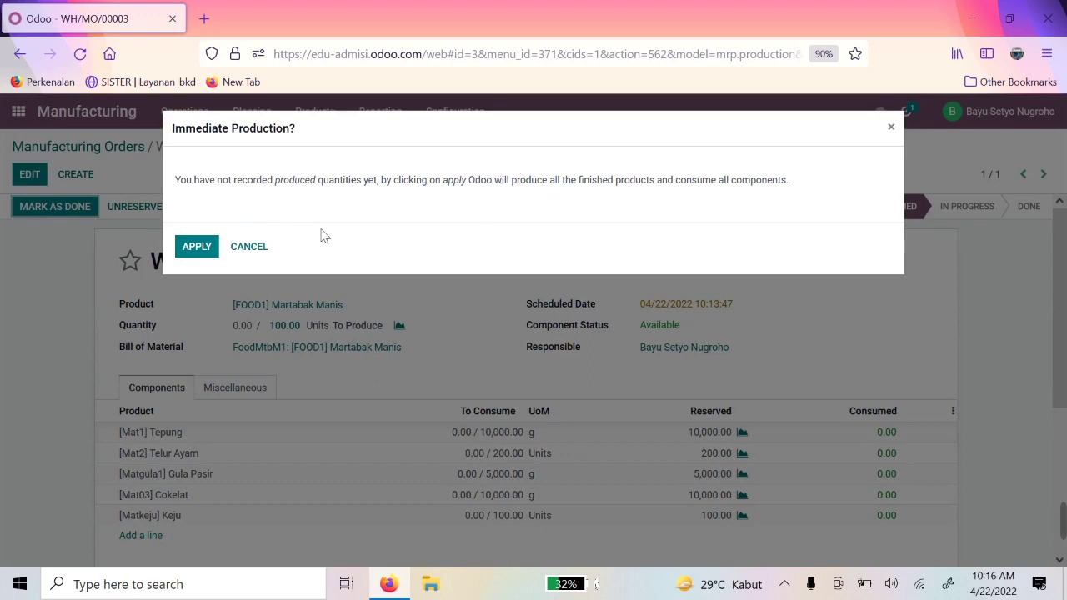
click(215, 248)
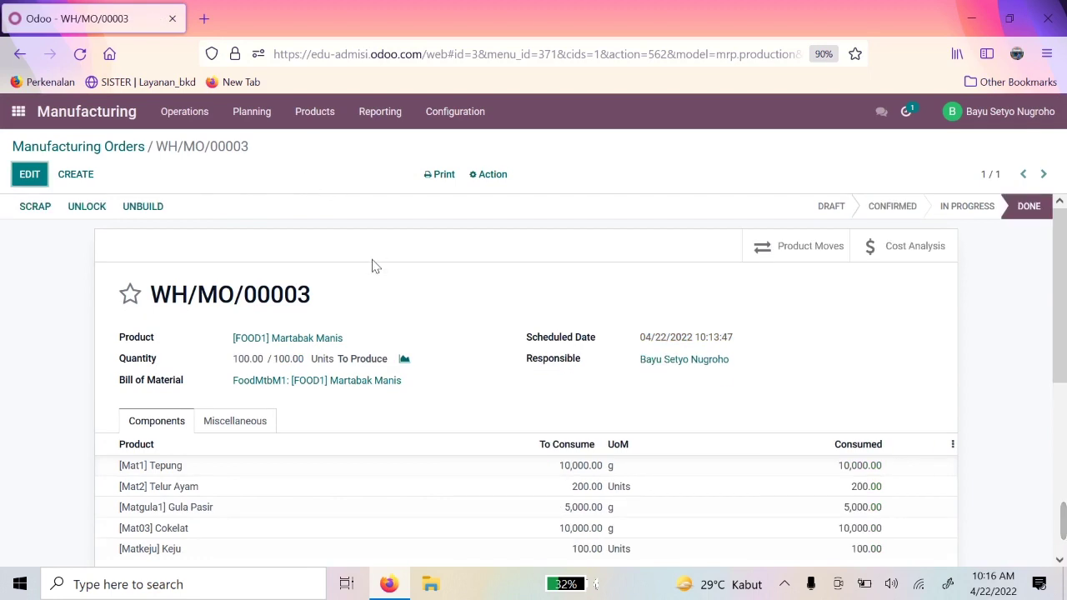
Step: Examine the completed order's status, produced quantity, and the to-consume and consumed amounts of each component
scroll(391, 275, down, 3)
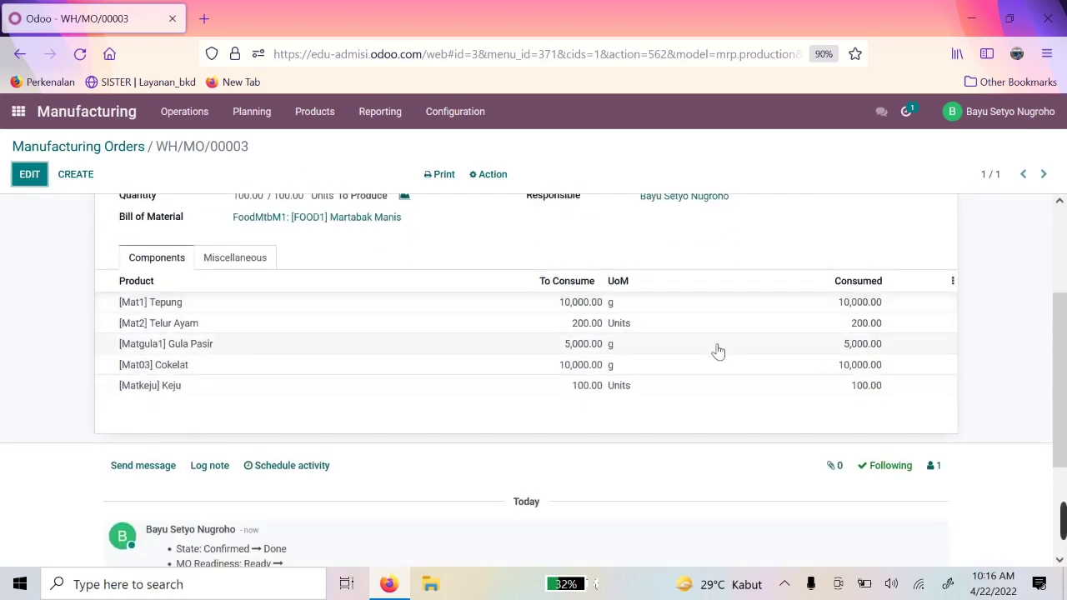
scroll(603, 441, up, 4)
scroll(500, 355, down, 3)
scroll(434, 342, up, 3)
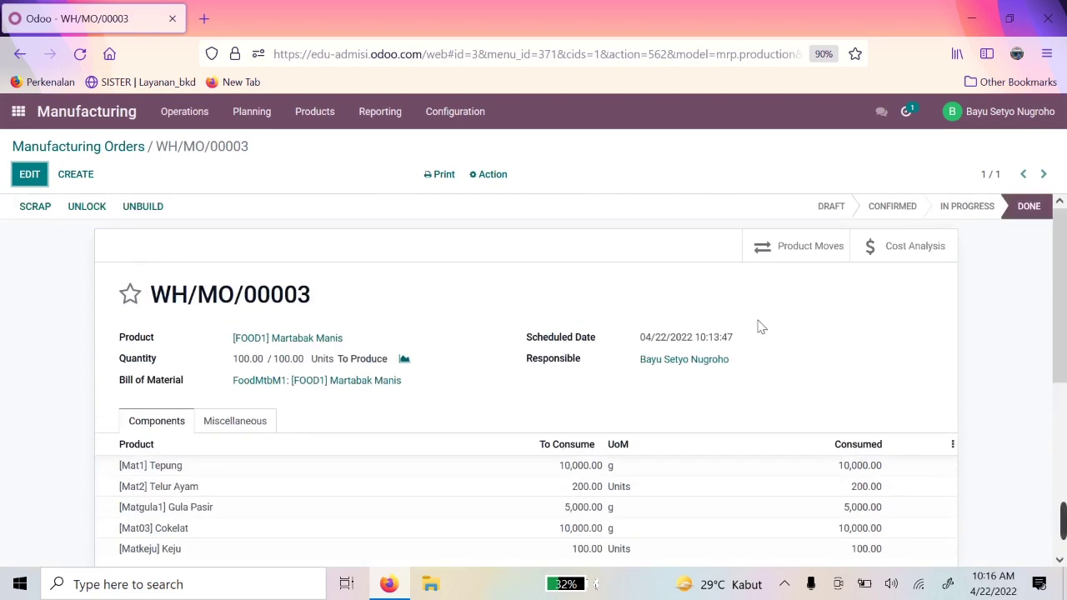
scroll(717, 383, down, 2)
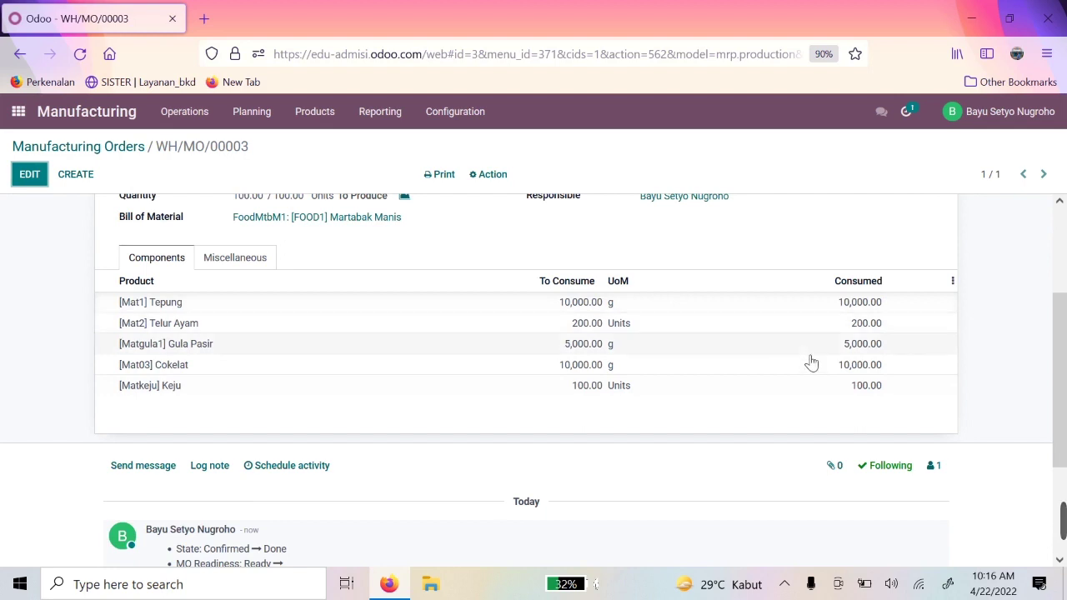
scroll(635, 357, up, 2)
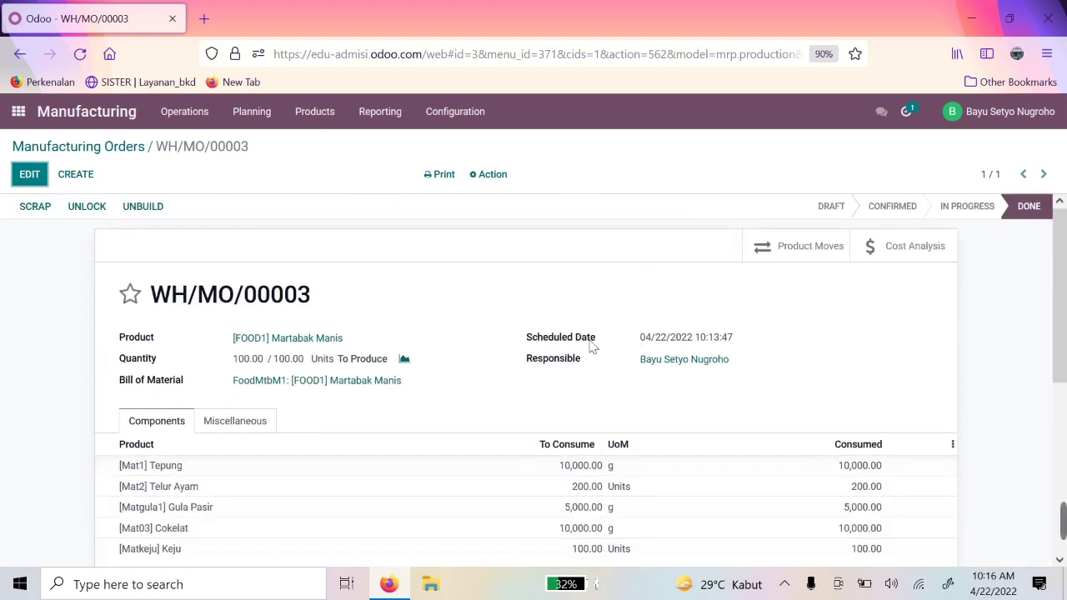
scroll(592, 408, down, 2)
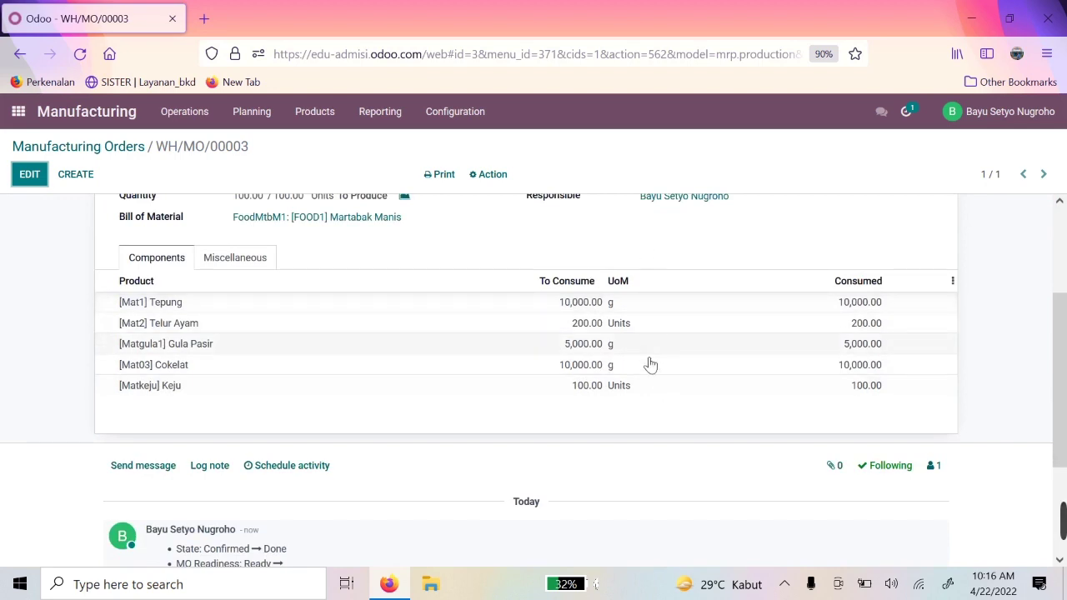
scroll(651, 361, up, 2)
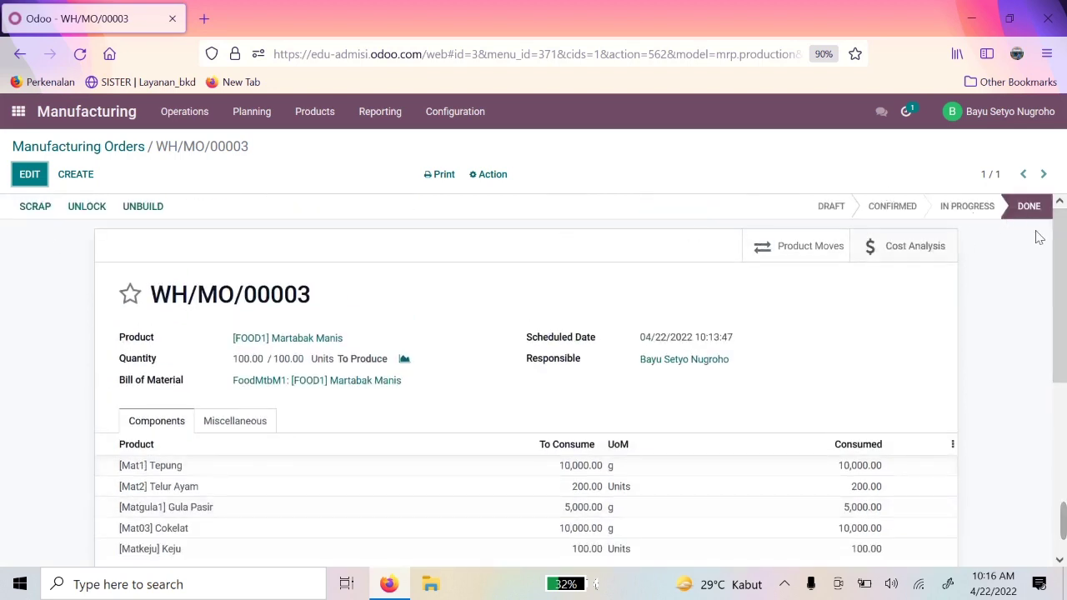
Step: Show all manufacturing orders without the To Do filter to check their states, and open the products list
click(83, 148)
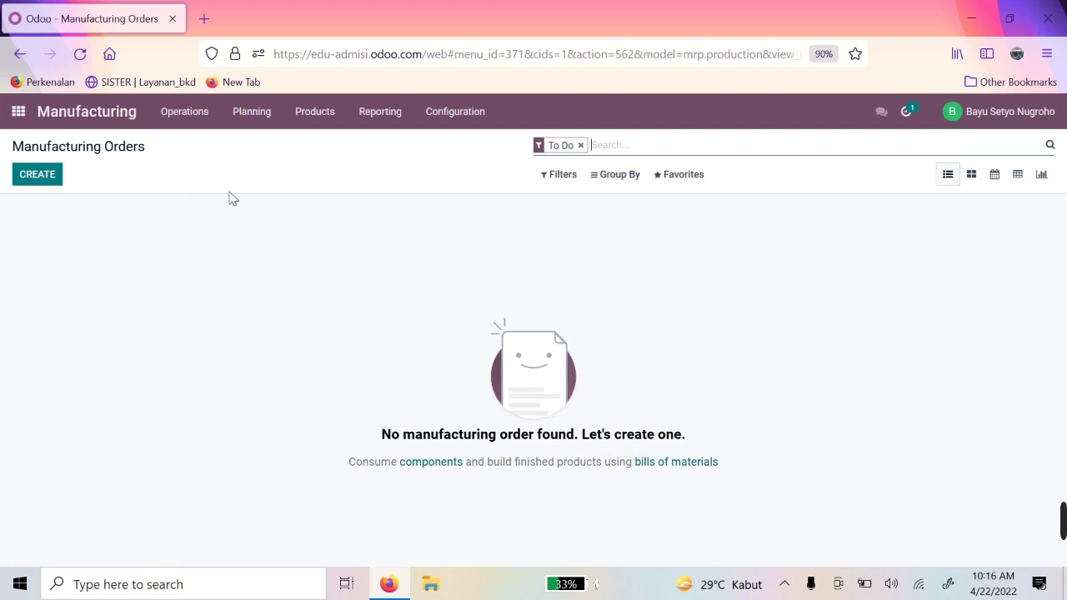
click(581, 146)
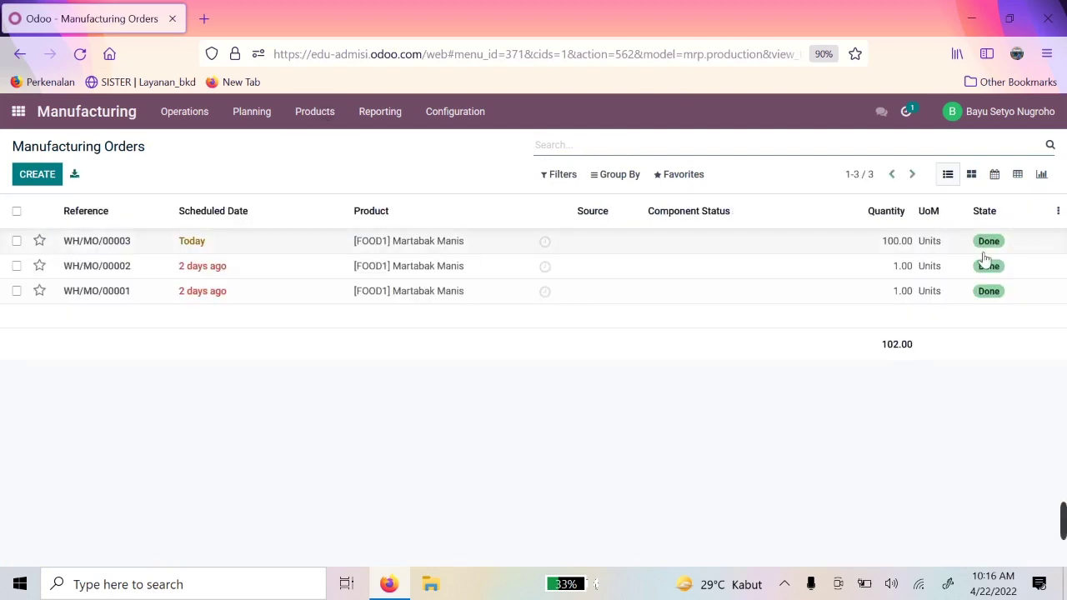
click(325, 112)
click(317, 142)
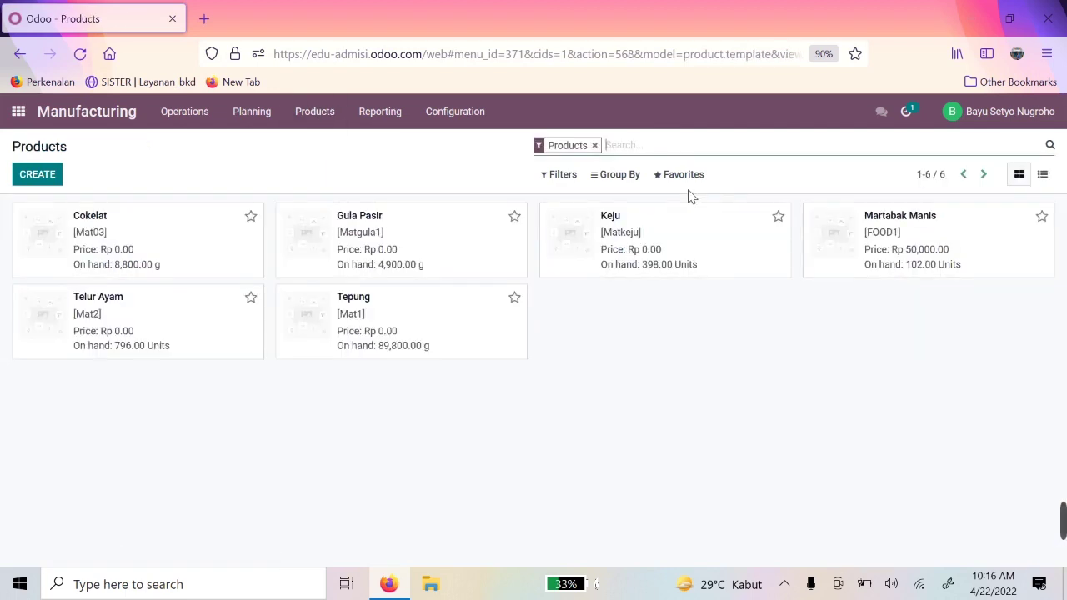
Step: Open the Martabak Manis product, chart its manufacturing orders by Quantity Produced, and return to the product record
click(918, 280)
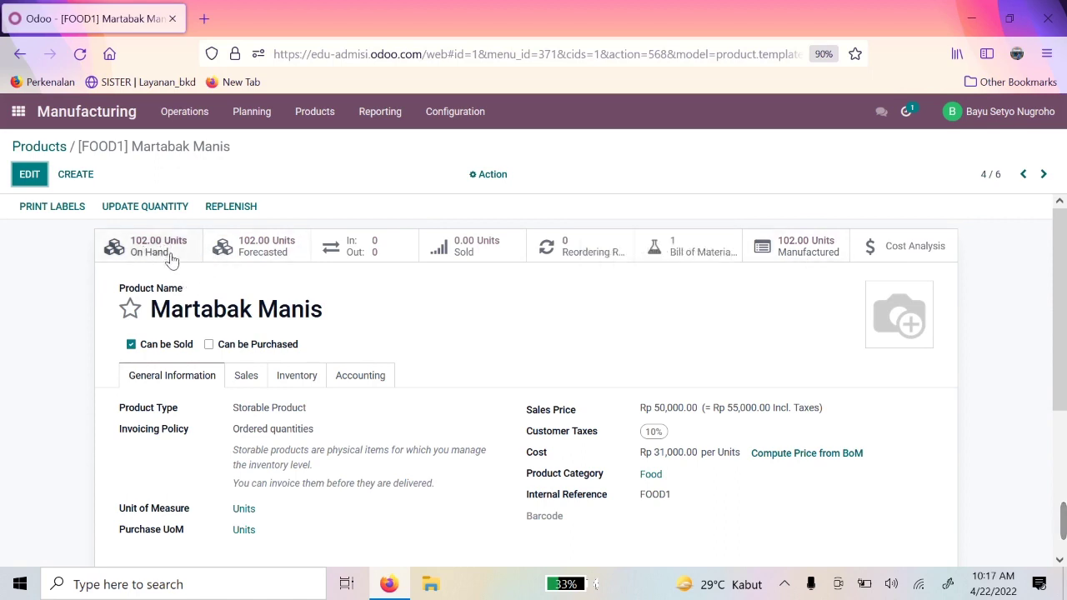
click(790, 252)
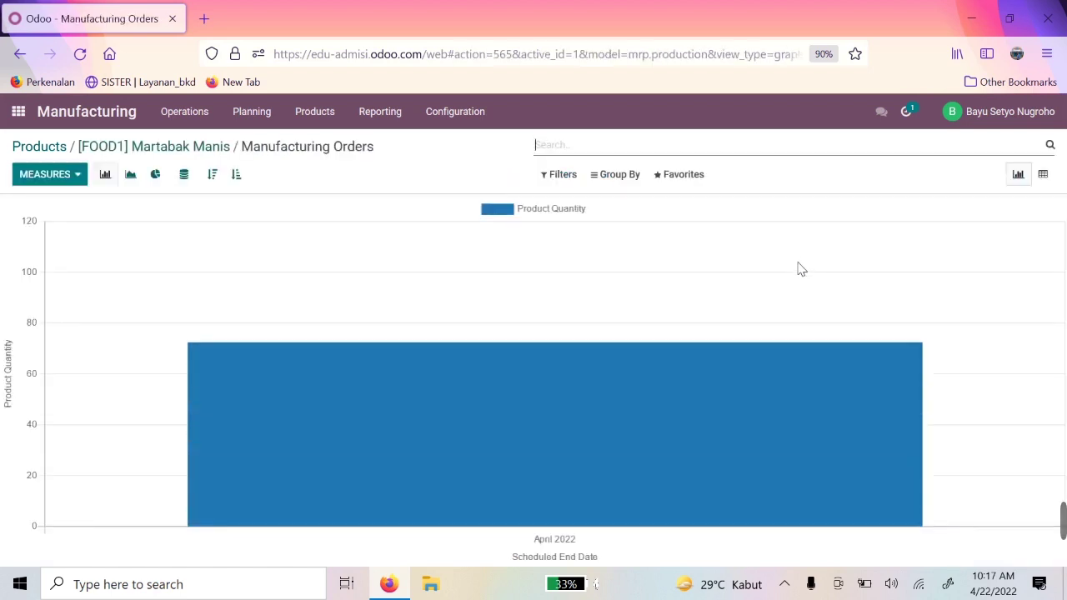
click(76, 175)
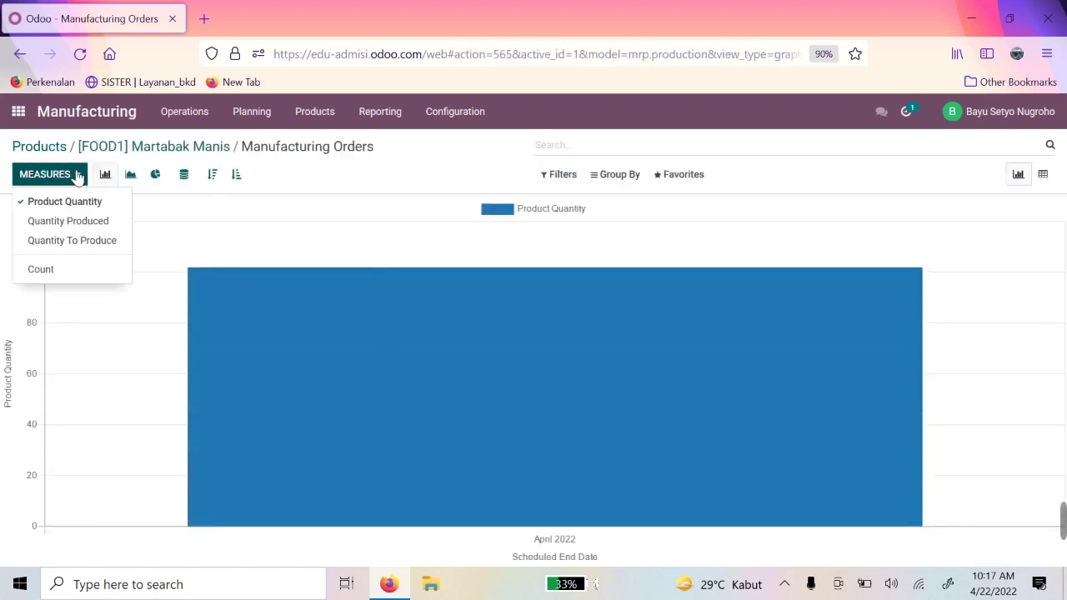
click(105, 226)
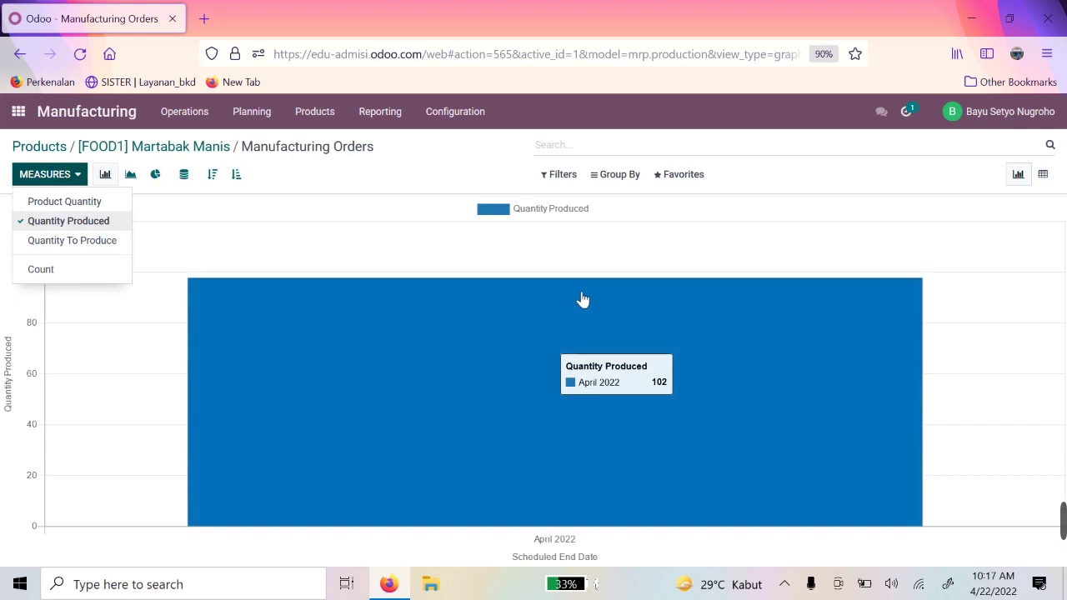
click(223, 146)
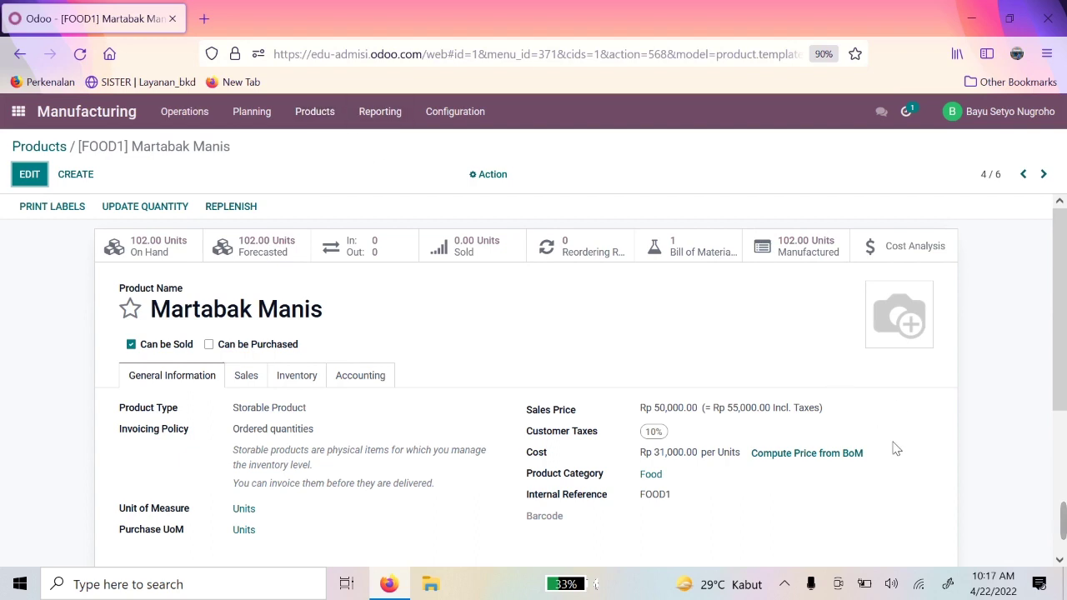
mouse_move(1009, 530)
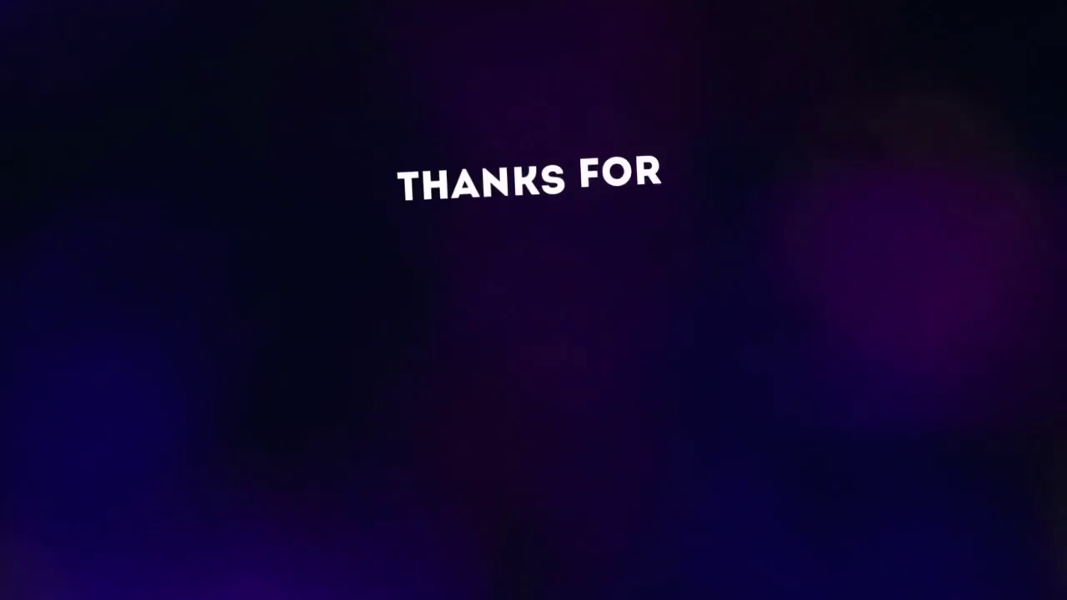